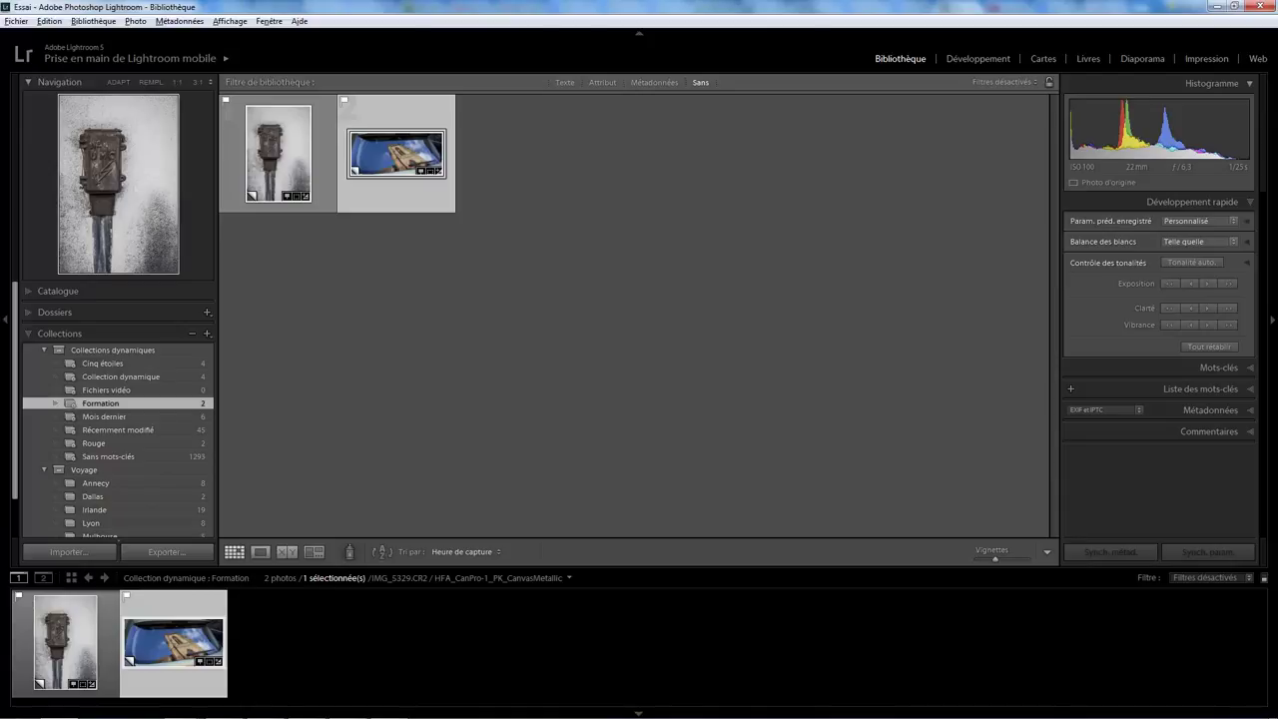
# Step: Set the Formation rule to develop preset is personnalisée and save it, giving 541 photos
pyautogui.rightClick(163, 403)
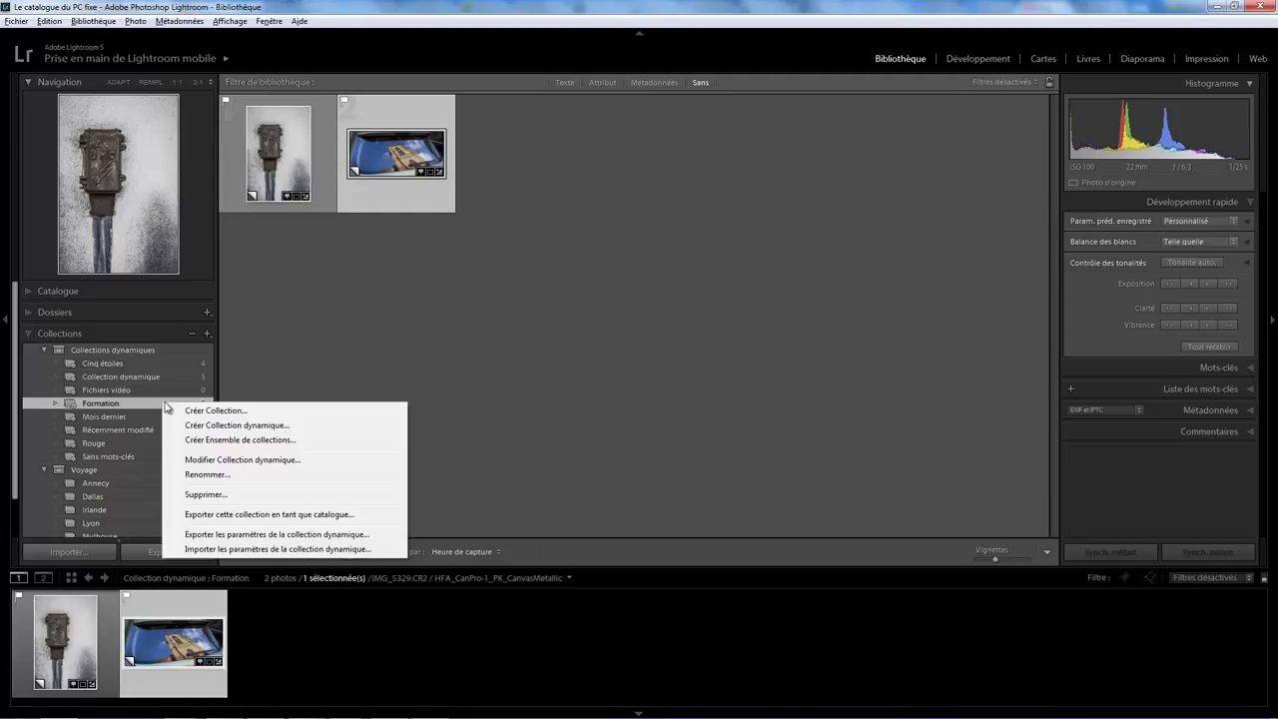
pyautogui.click(242, 459)
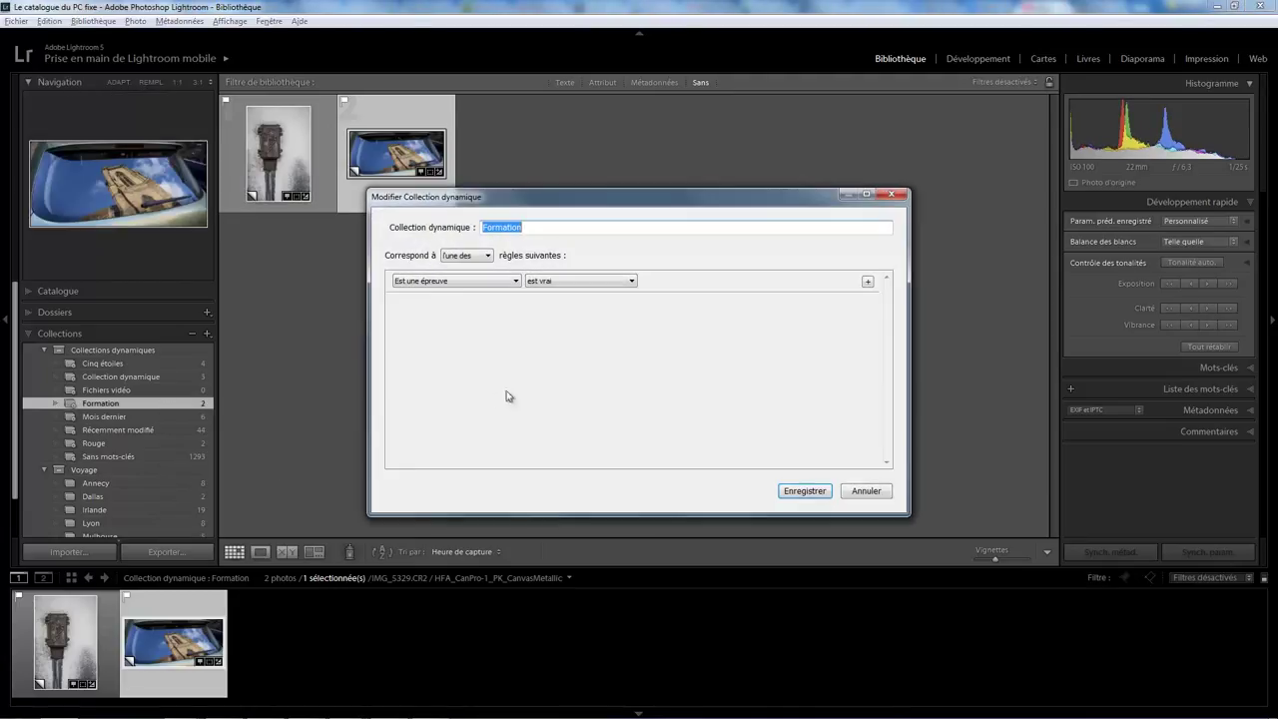
pyautogui.click(511, 282)
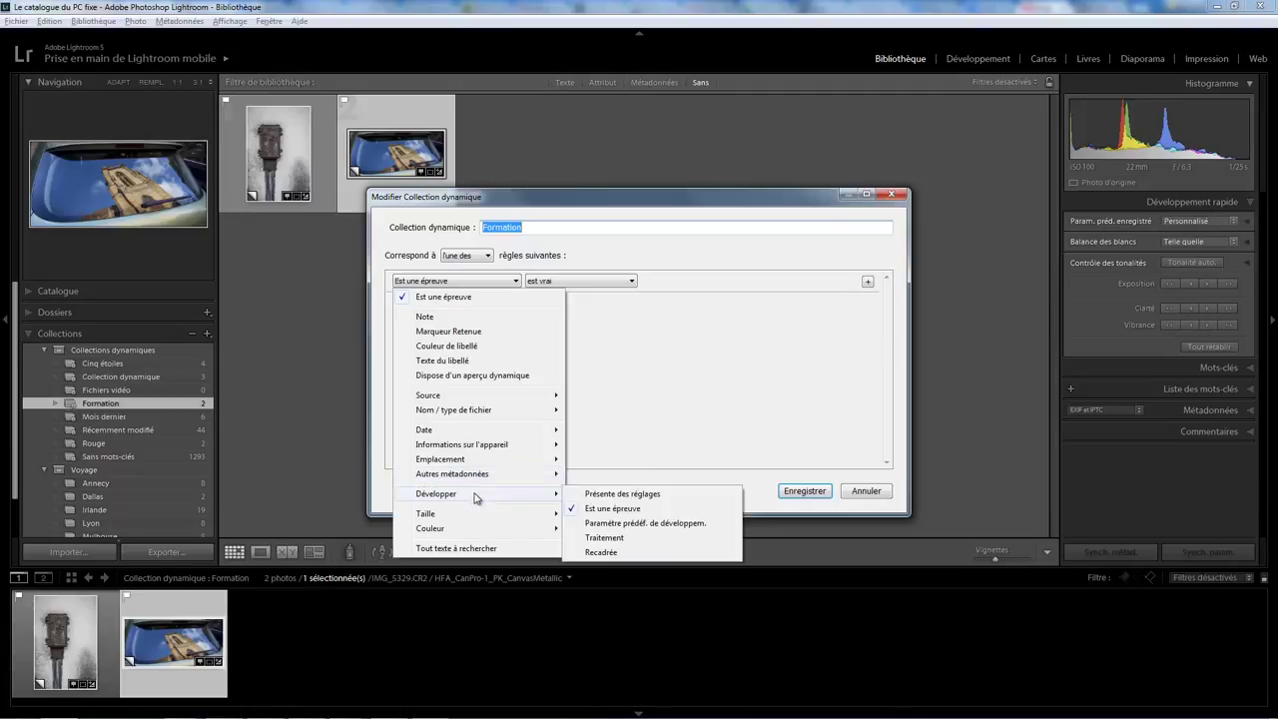
pyautogui.moveTo(437, 493)
pyautogui.click(618, 526)
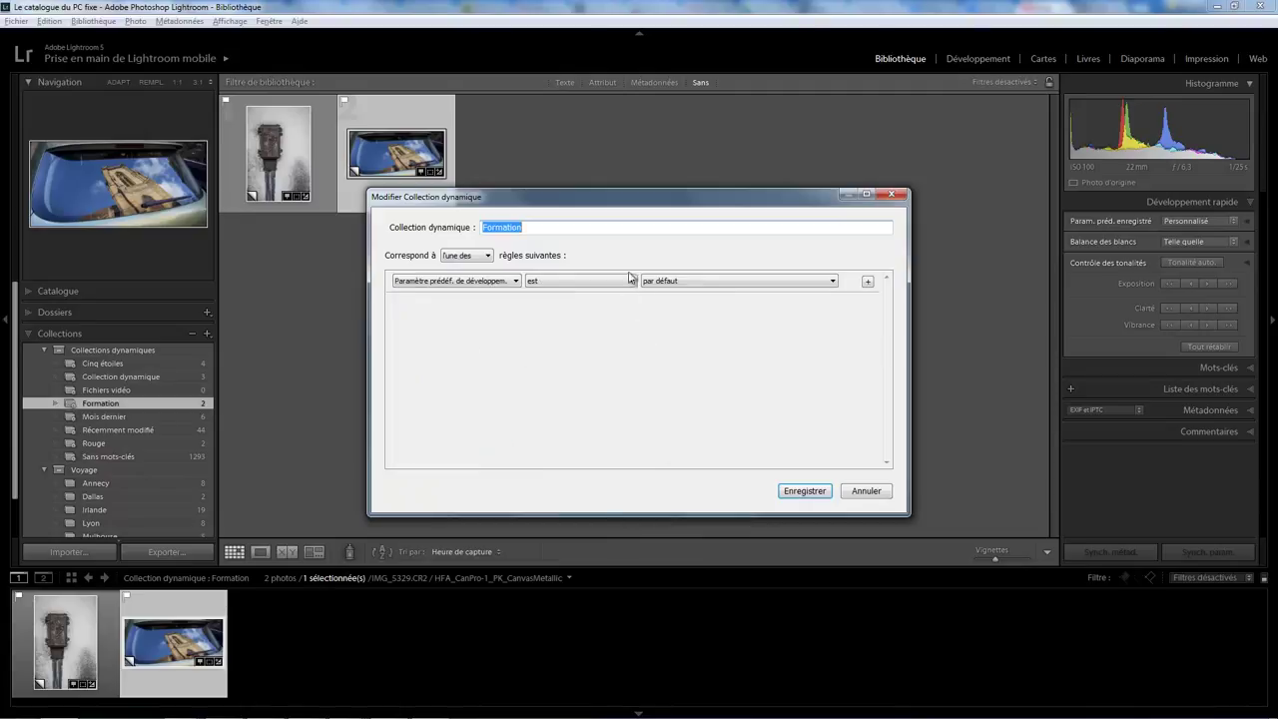
pyautogui.click(718, 284)
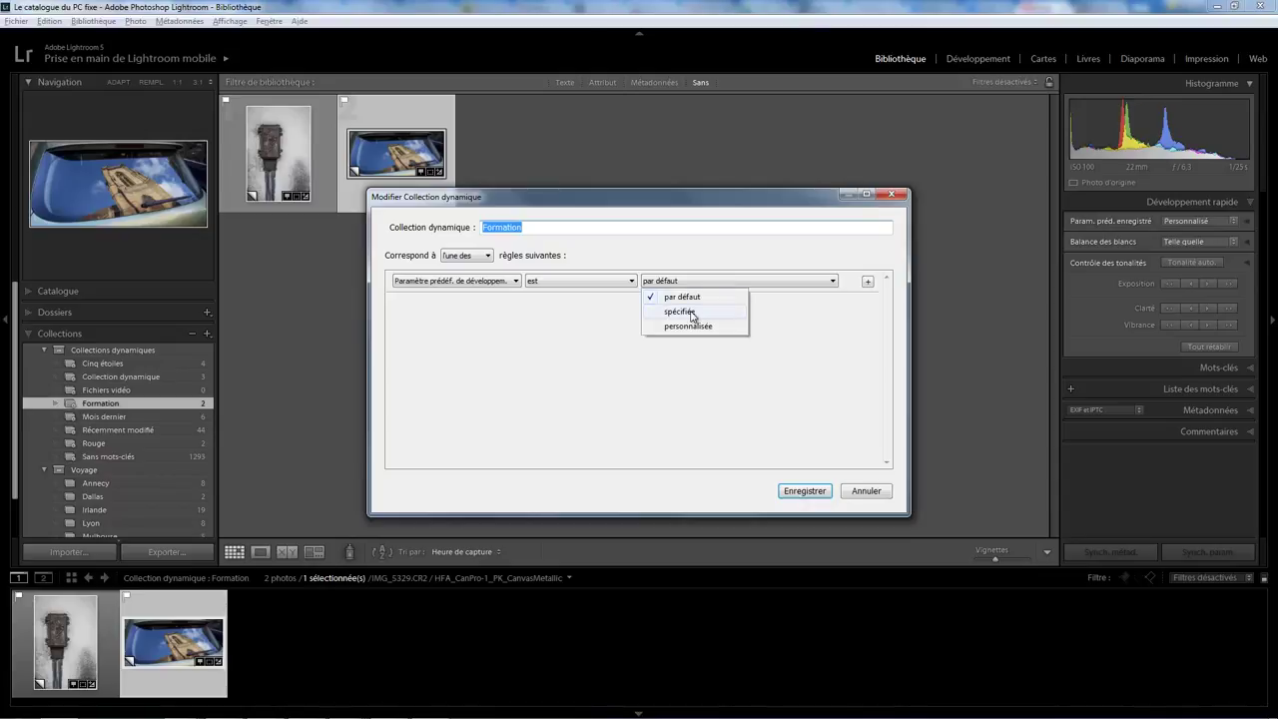
pyautogui.click(700, 326)
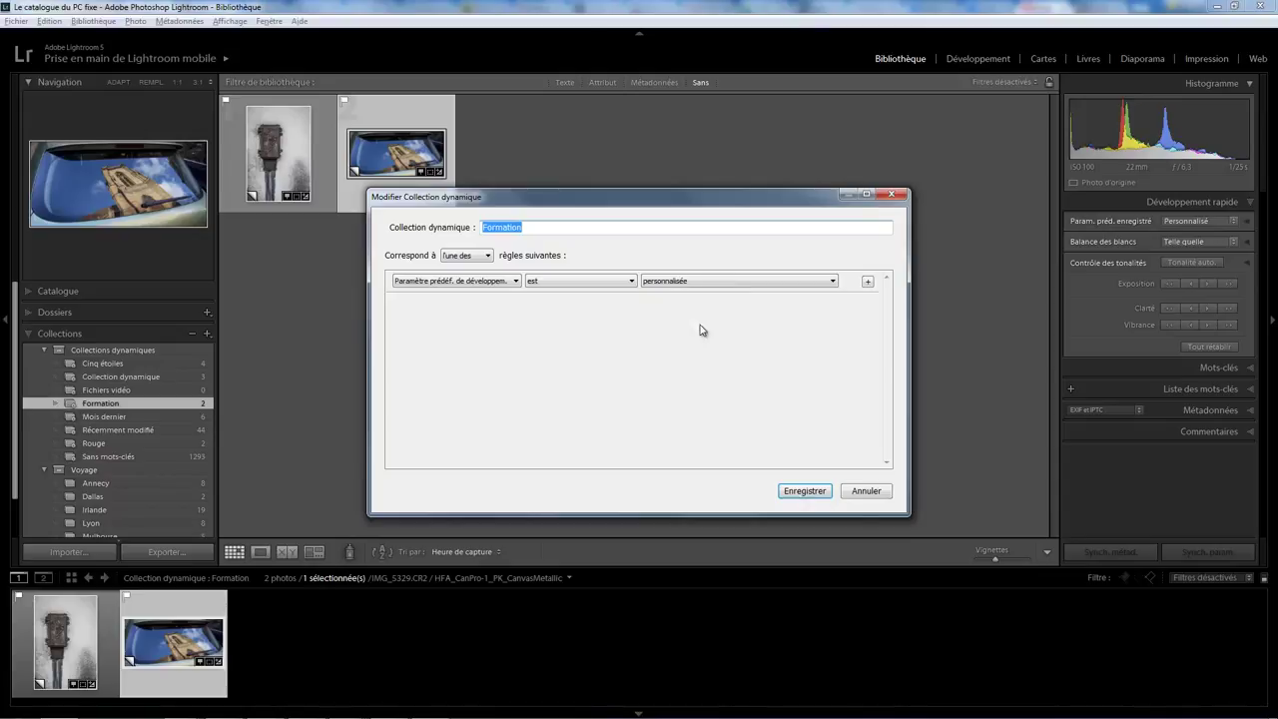
pyautogui.click(805, 490)
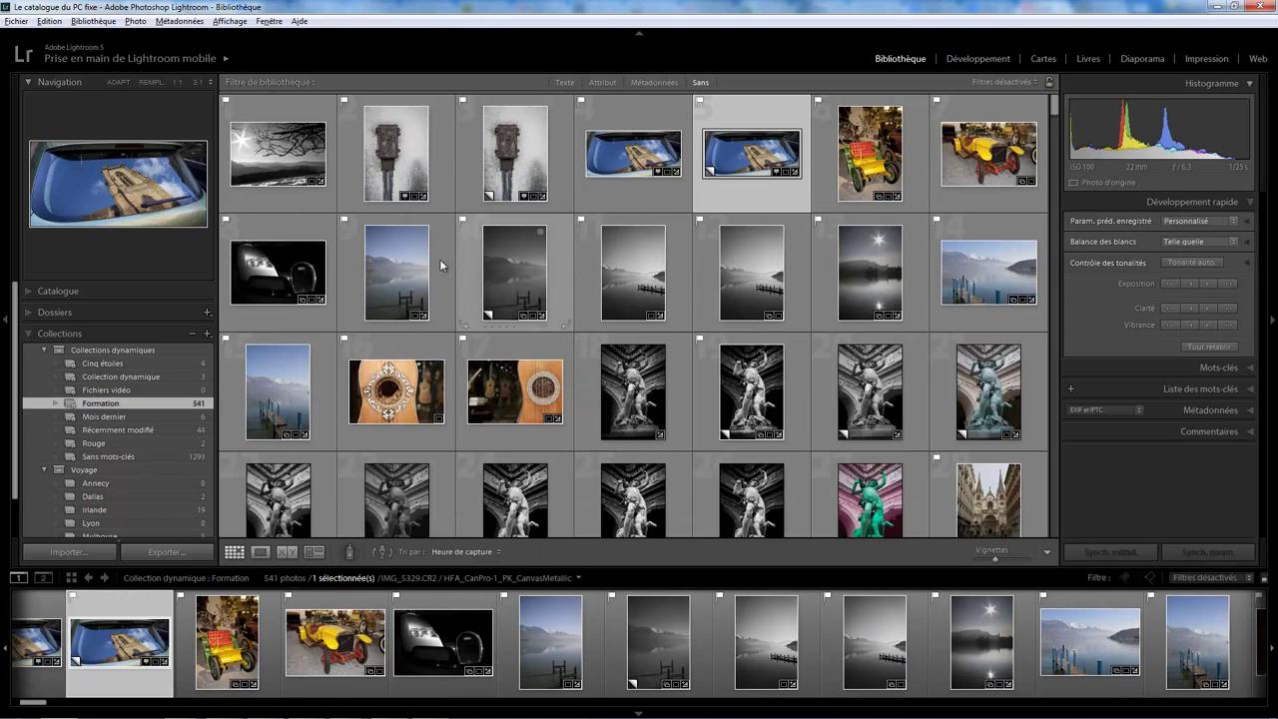
pyautogui.moveTo(633, 153)
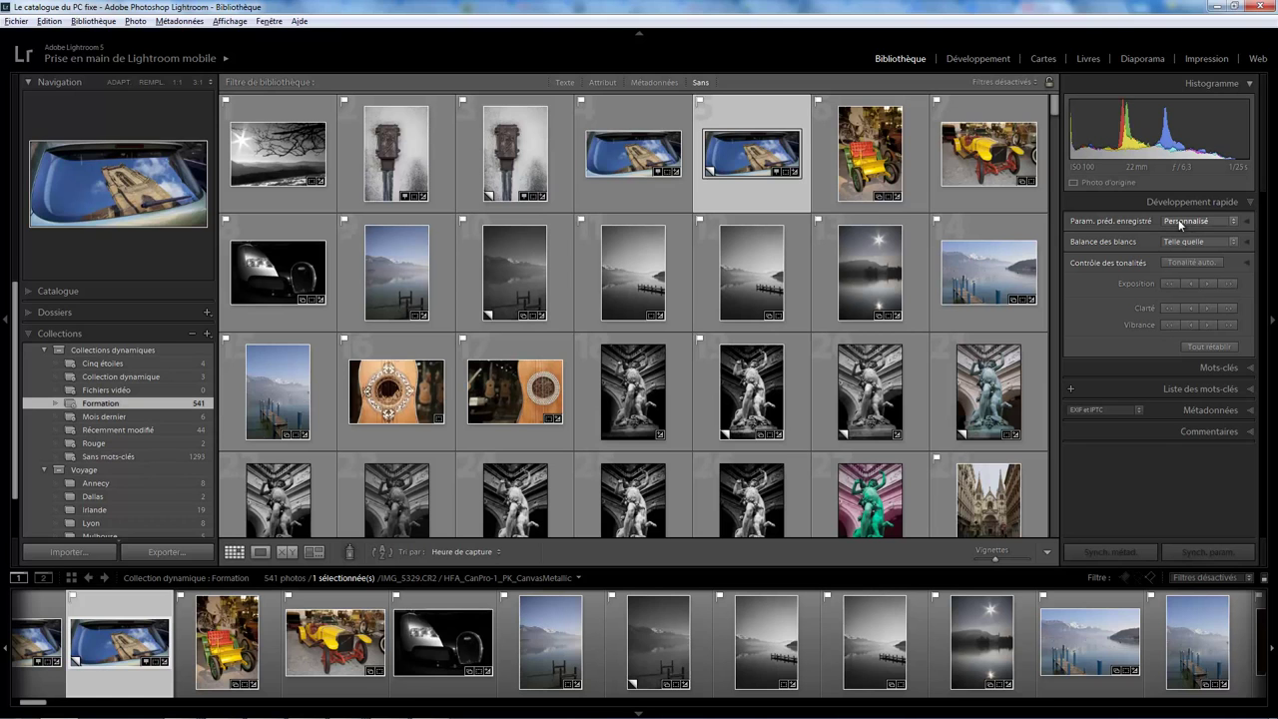
pyautogui.moveTo(1057, 110)
pyautogui.mouseDown()
pyautogui.moveTo(1059, 255)
pyautogui.moveTo(1055, 108)
pyautogui.mouseUp()
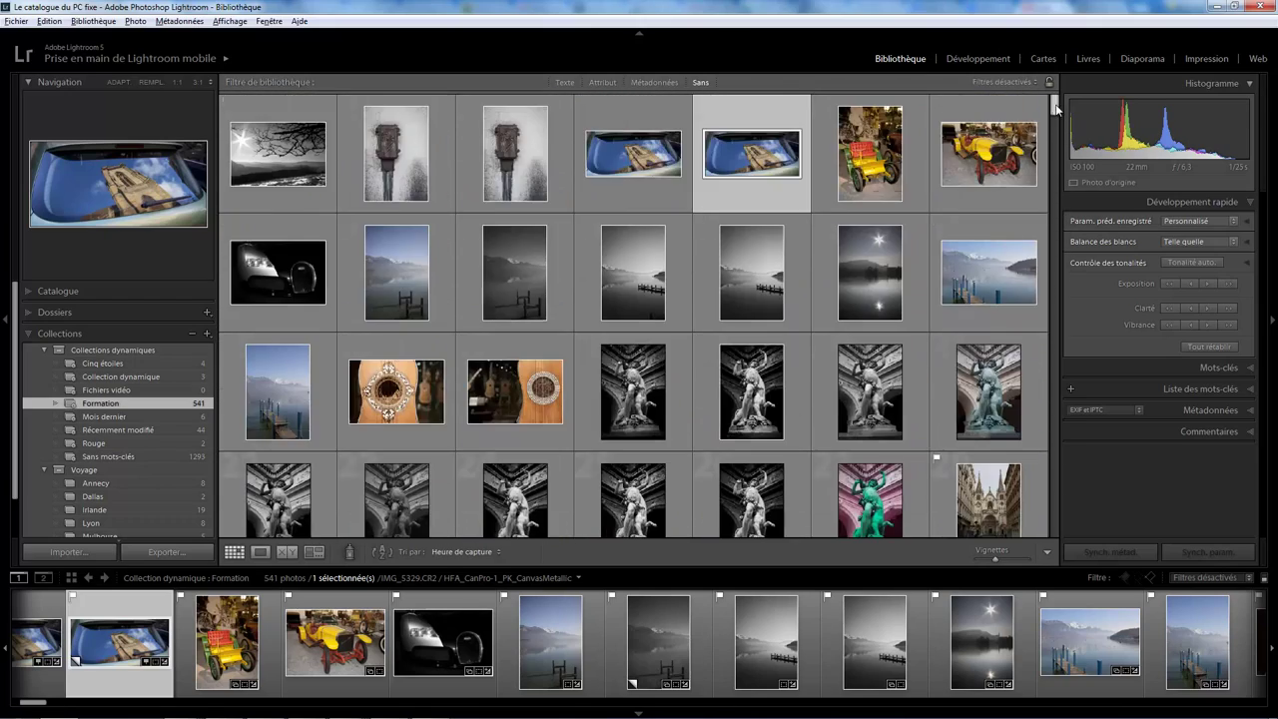
# Step: Switch the Formation rule's develop preset value to spécifiée and save, leaving 6 photos
pyautogui.rightClick(167, 403)
pyautogui.click(295, 458)
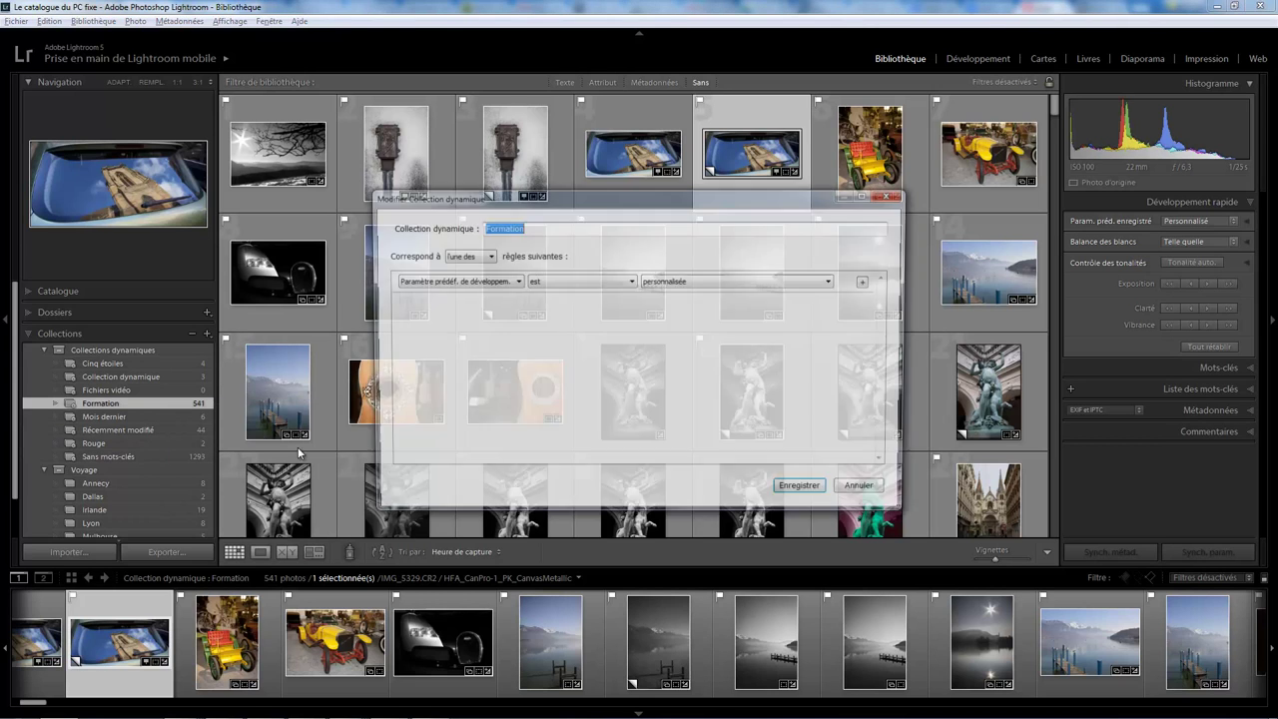
pyautogui.click(728, 281)
pyautogui.click(699, 311)
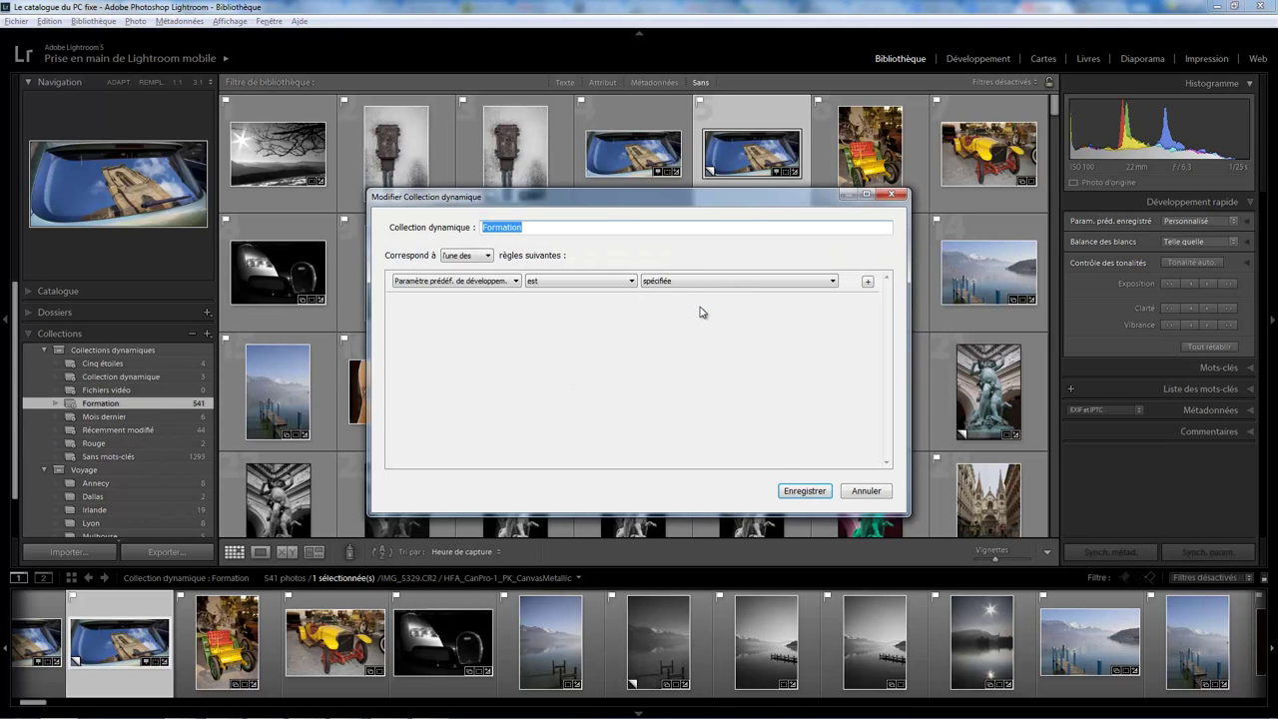
pyautogui.click(805, 491)
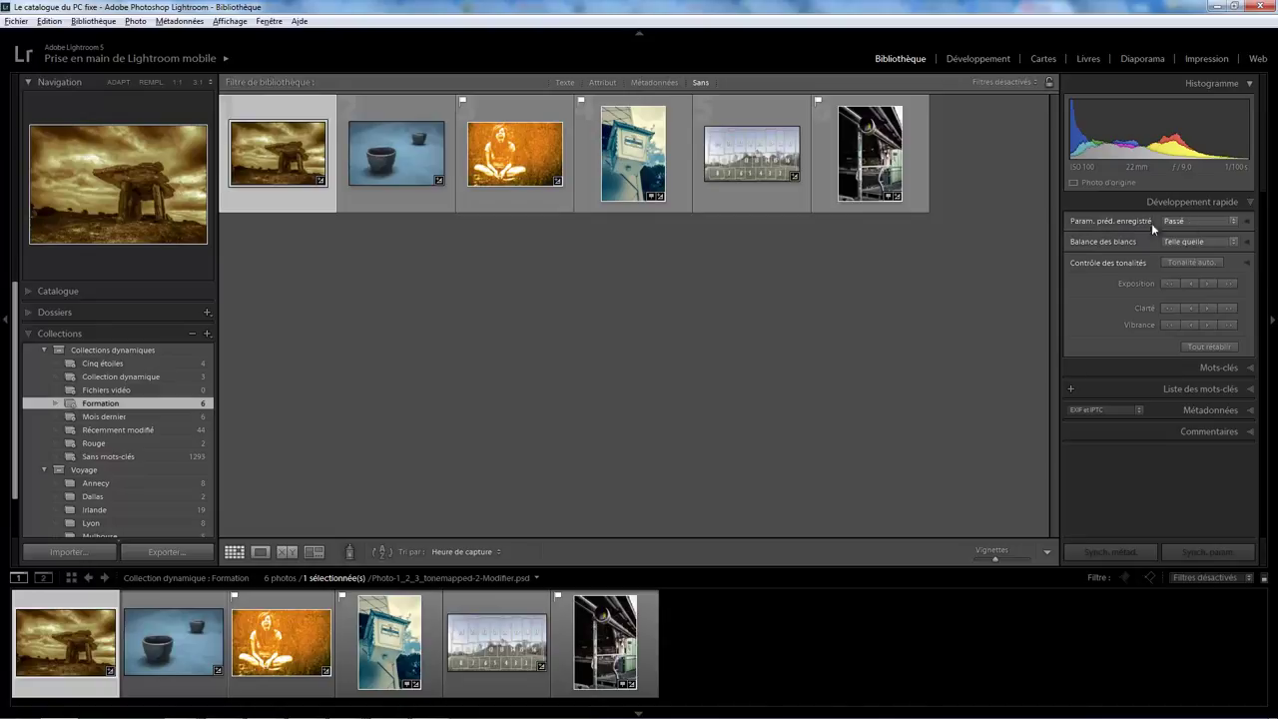
pyautogui.click(982, 62)
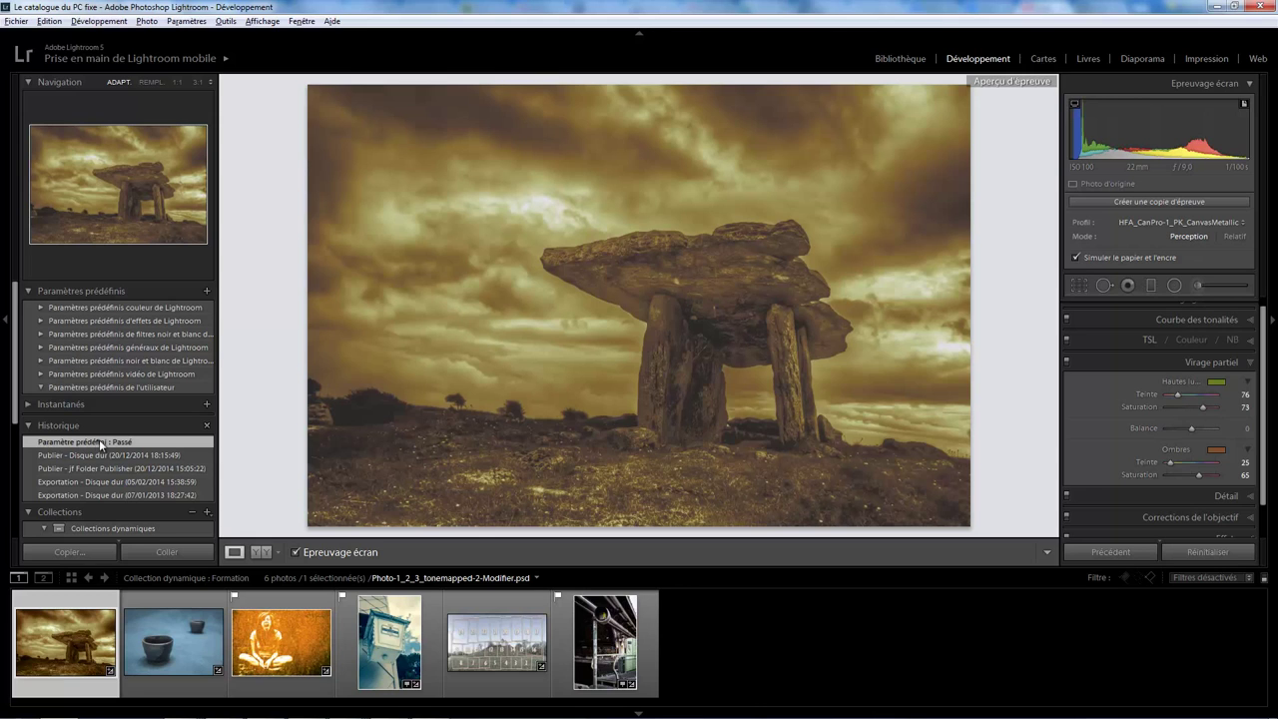
pyautogui.click(899, 60)
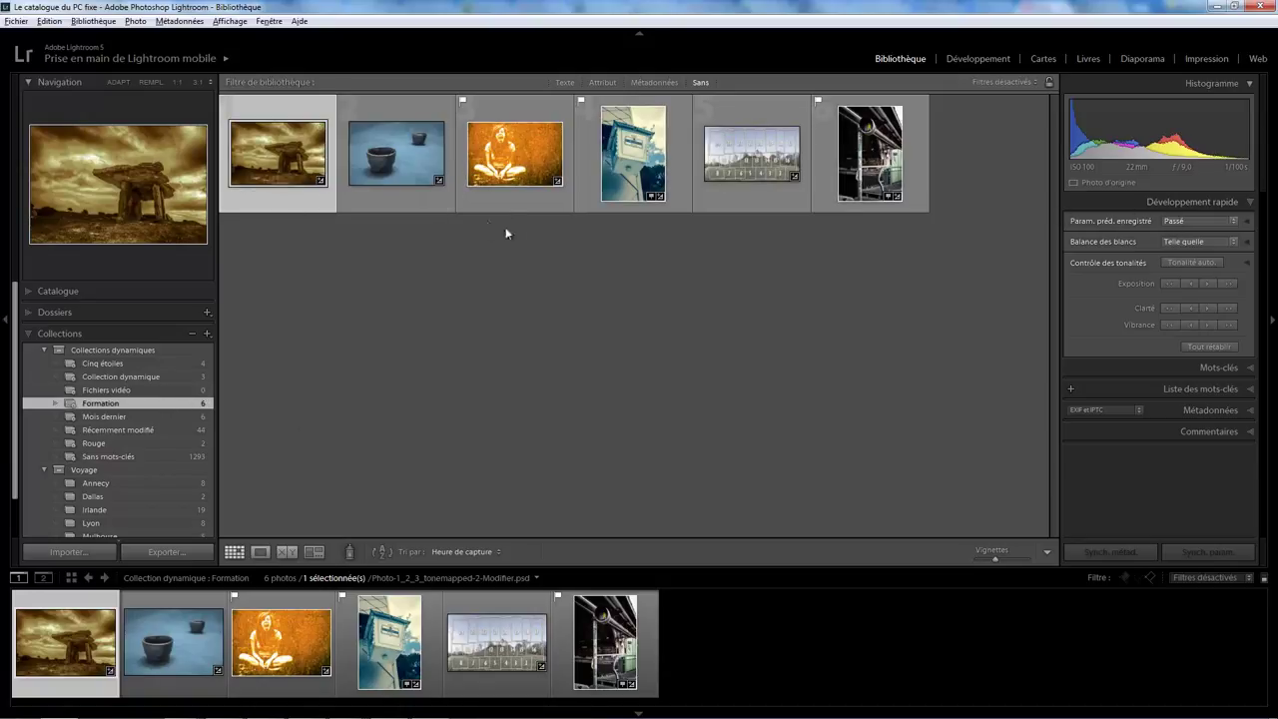
pyautogui.click(389, 206)
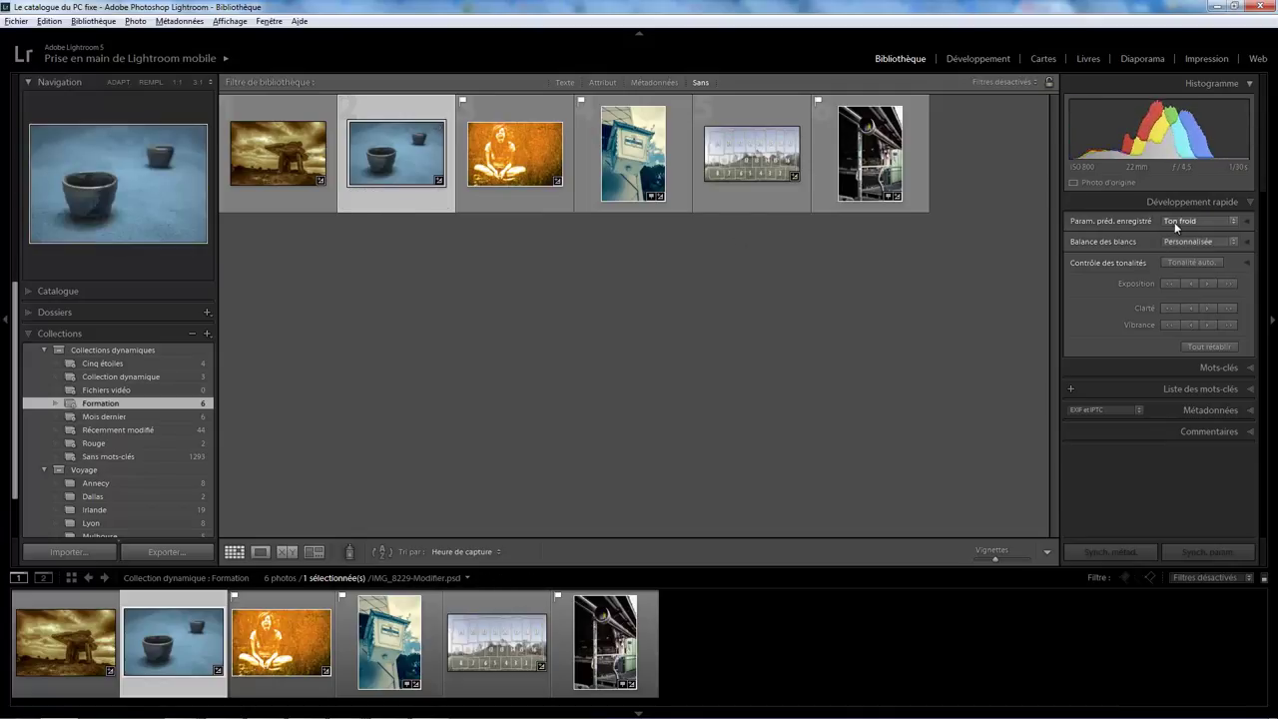
pyautogui.click(530, 200)
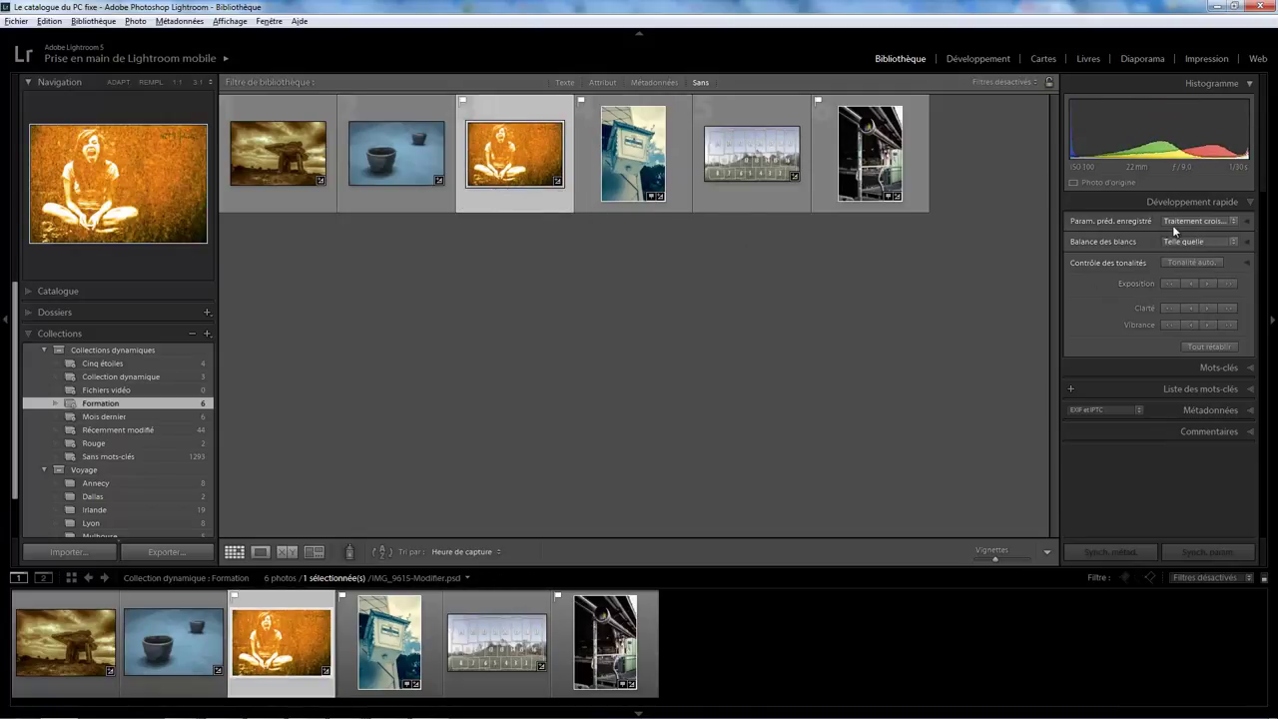
pyautogui.moveTo(751, 153)
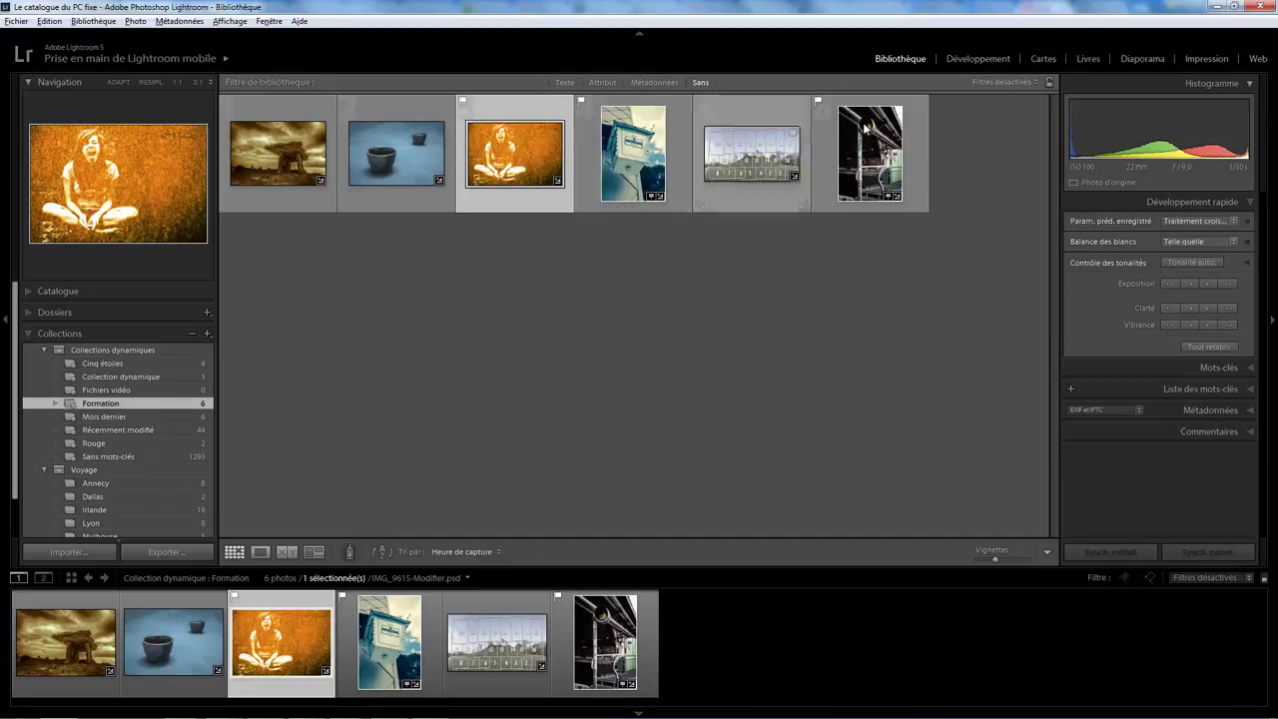
# Step: Set the Formation rule to Traitement est noir et blanc and save it, giving 65 photos
pyautogui.rightClick(155, 406)
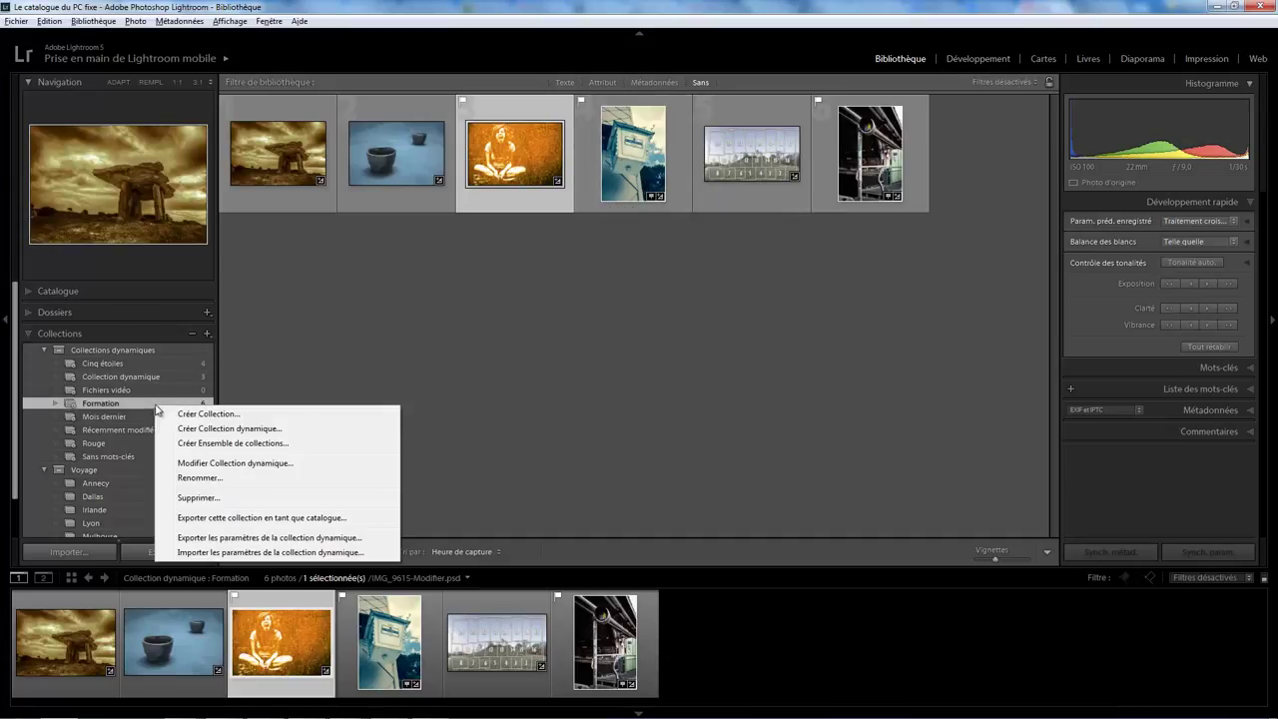
pyautogui.click(255, 463)
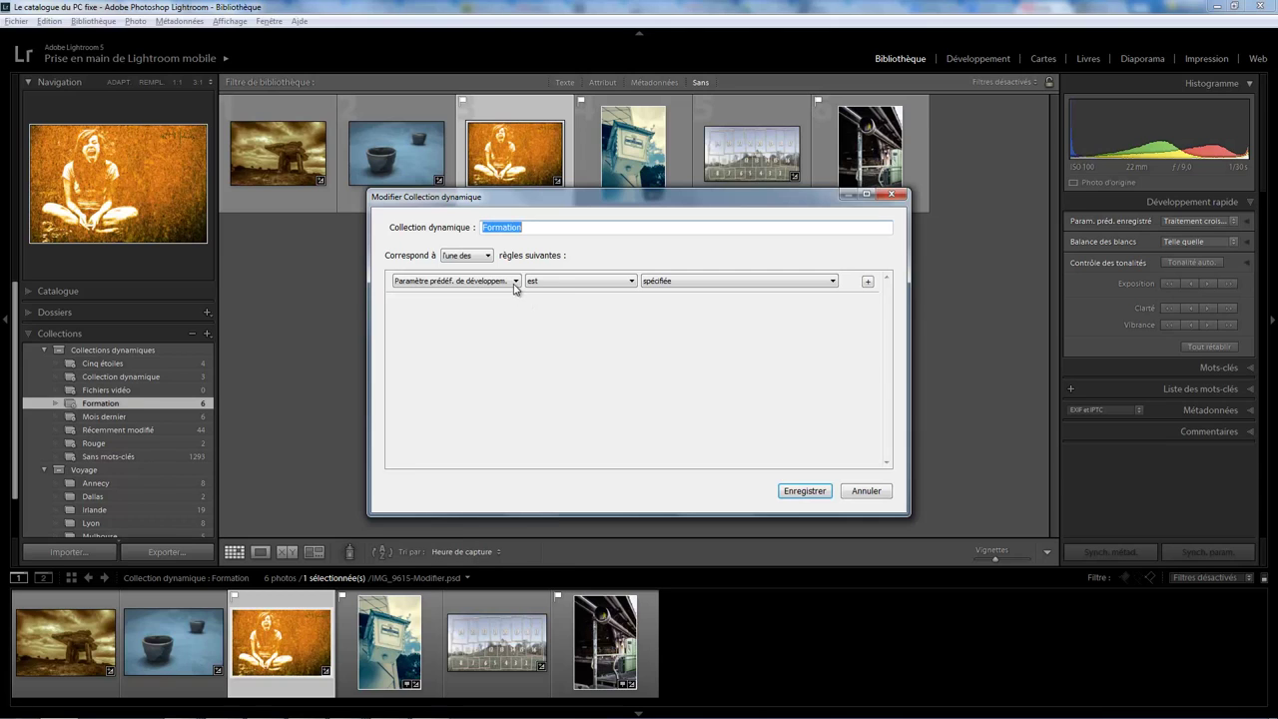
pyautogui.click(515, 283)
pyautogui.moveTo(436, 493)
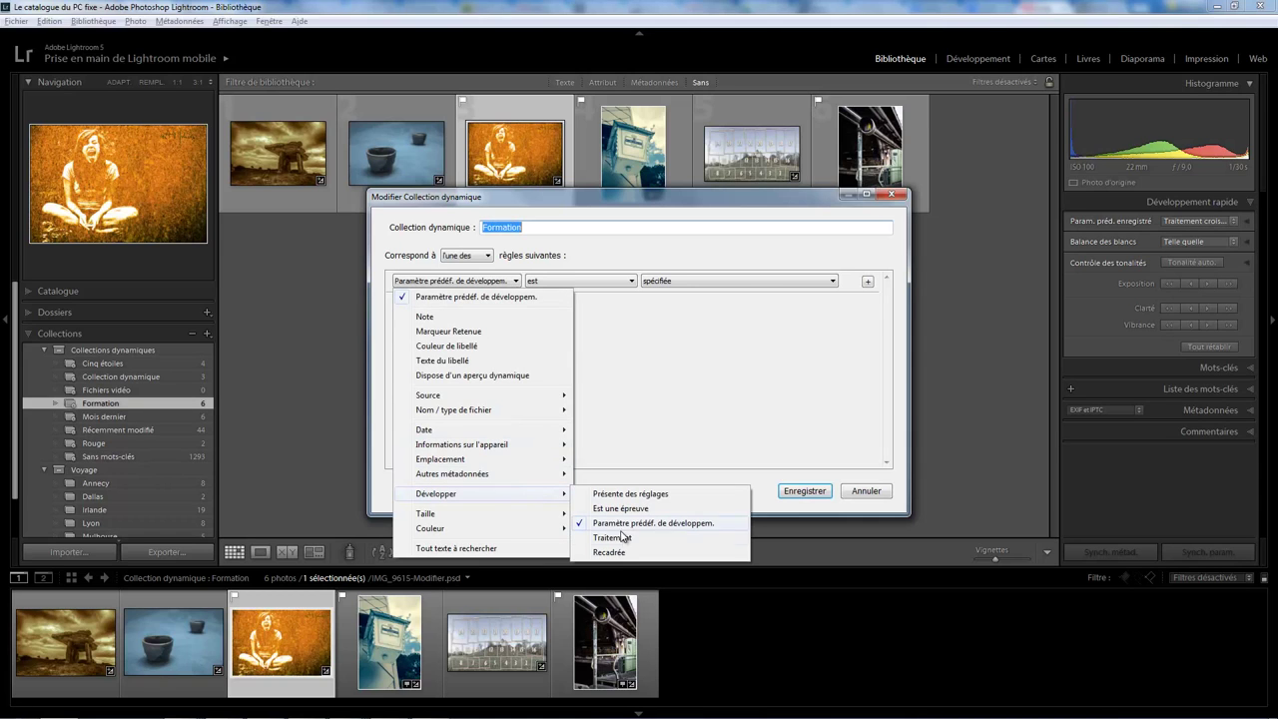
pyautogui.click(621, 537)
pyautogui.click(709, 284)
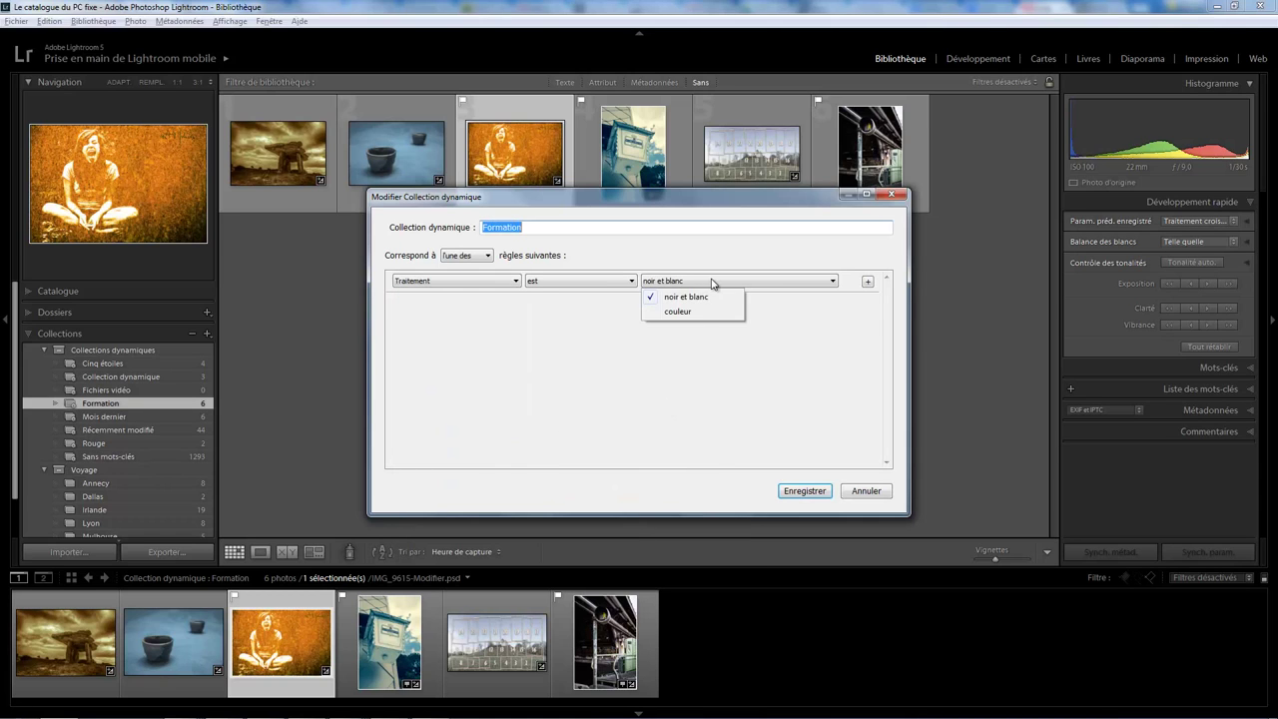
pyautogui.click(692, 314)
pyautogui.click(619, 284)
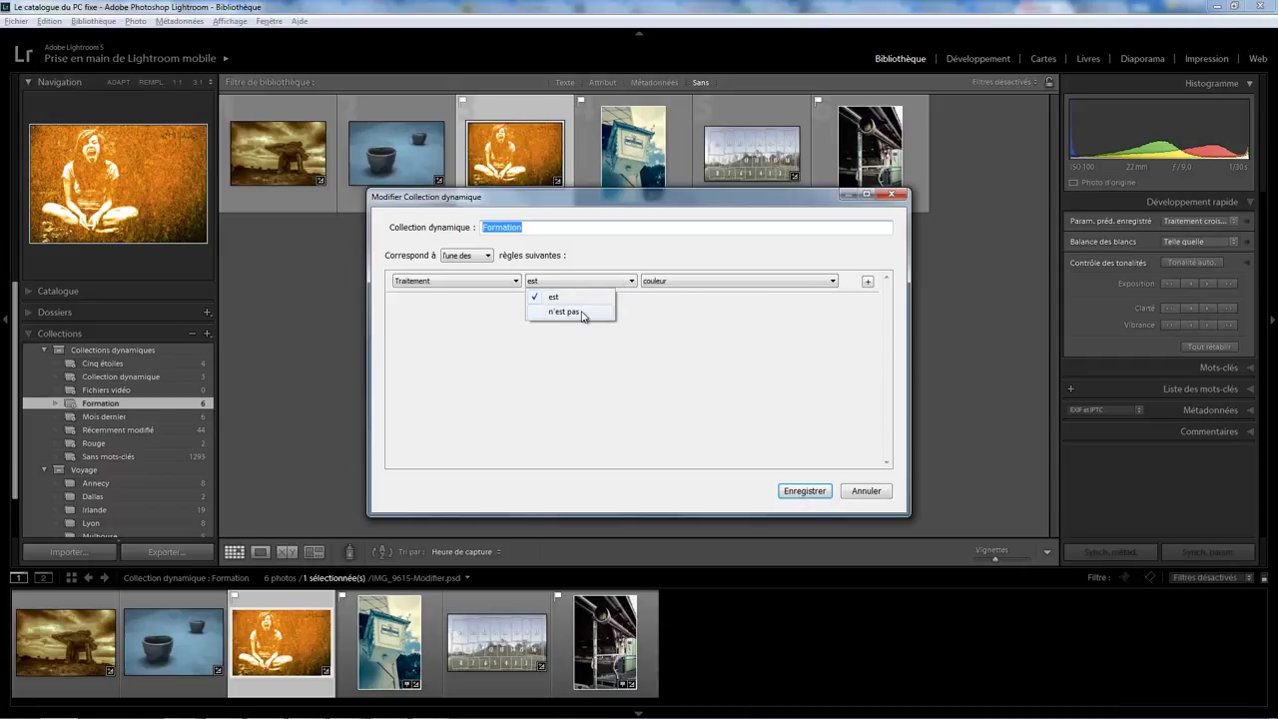
pyautogui.click(708, 286)
pyautogui.click(708, 285)
pyautogui.click(689, 299)
pyautogui.click(803, 490)
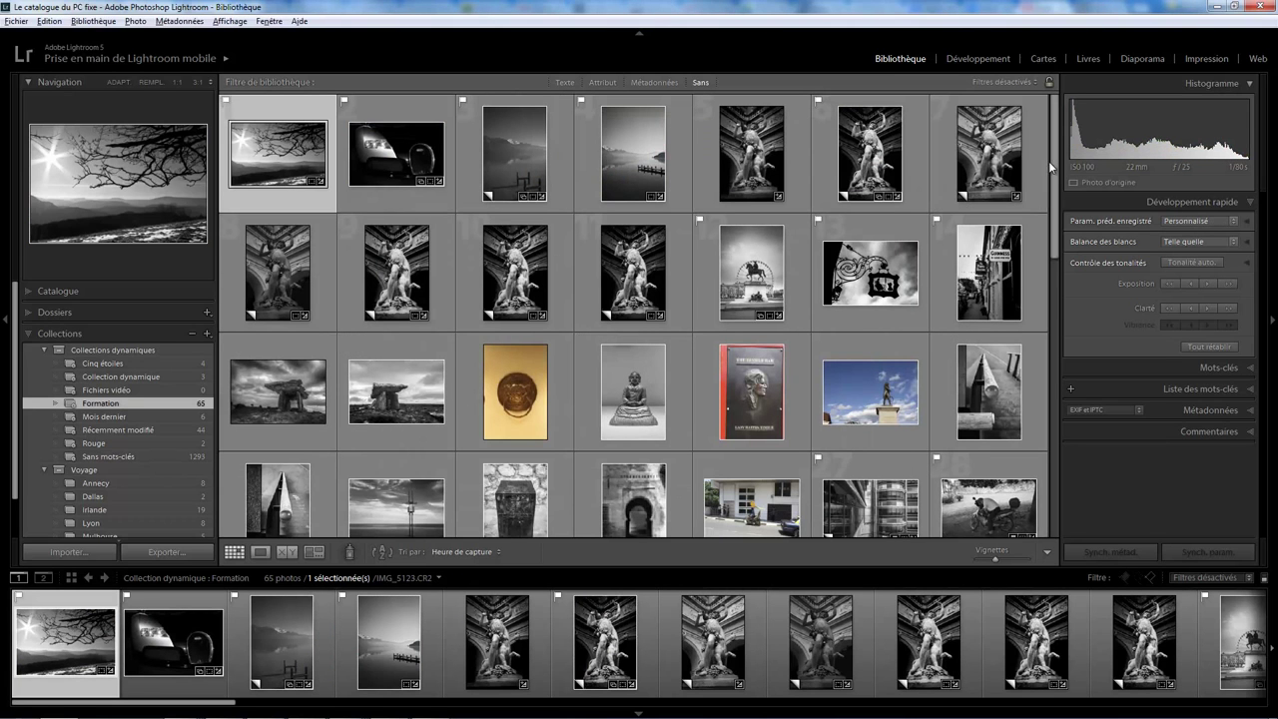
# Step: View the door-knocker, Temple Bar plaque and sepia statue photos large in Loupe view
pyautogui.scroll(-3, 837, 240)
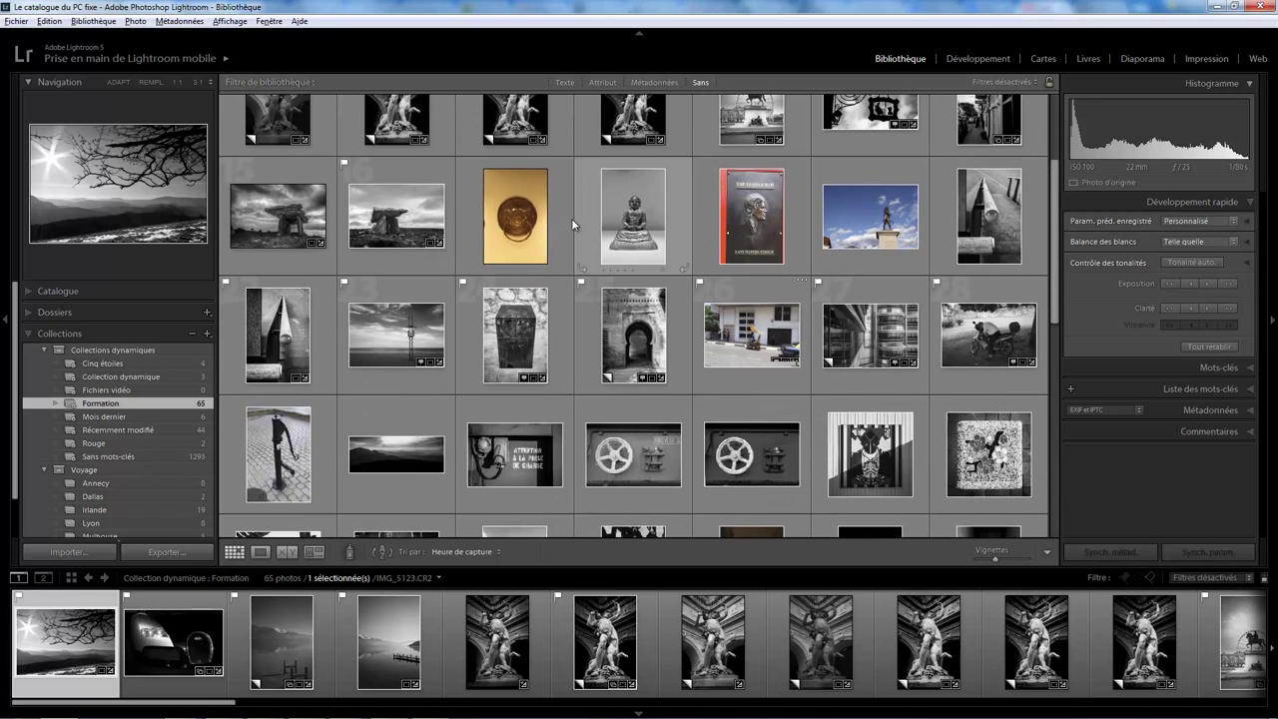
pyautogui.click(567, 217)
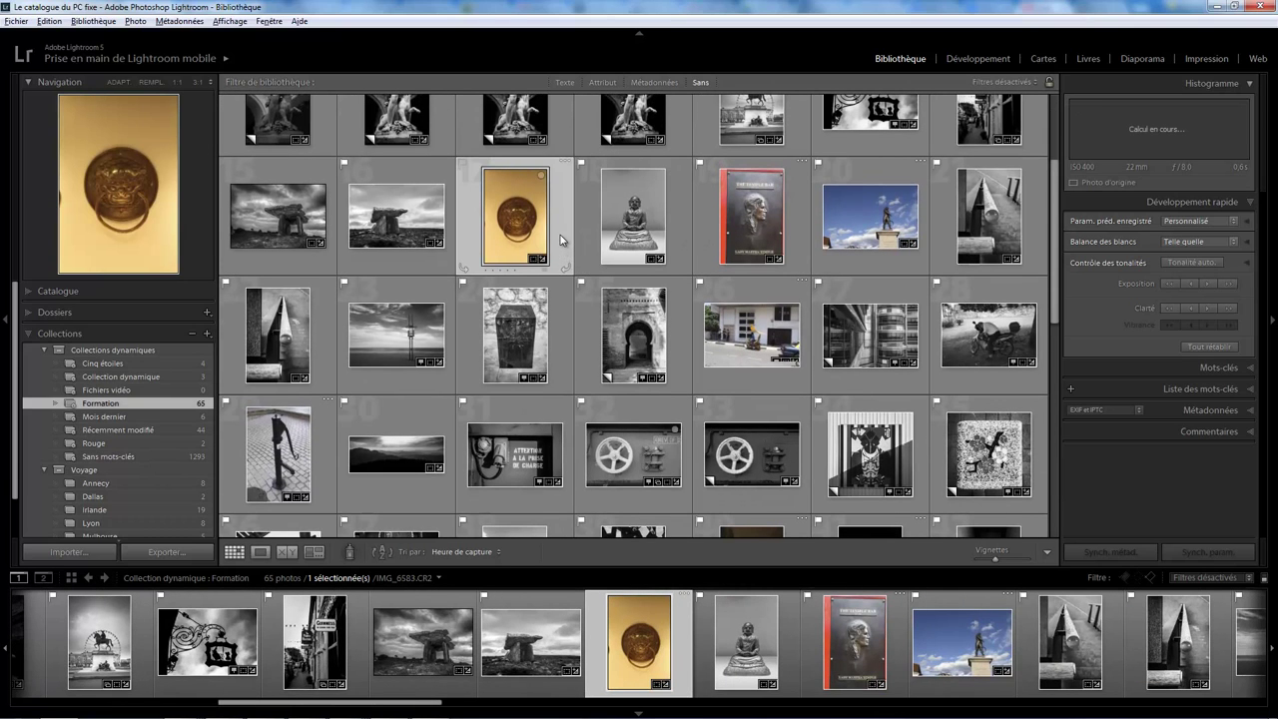
pyautogui.doubleClick(560, 235)
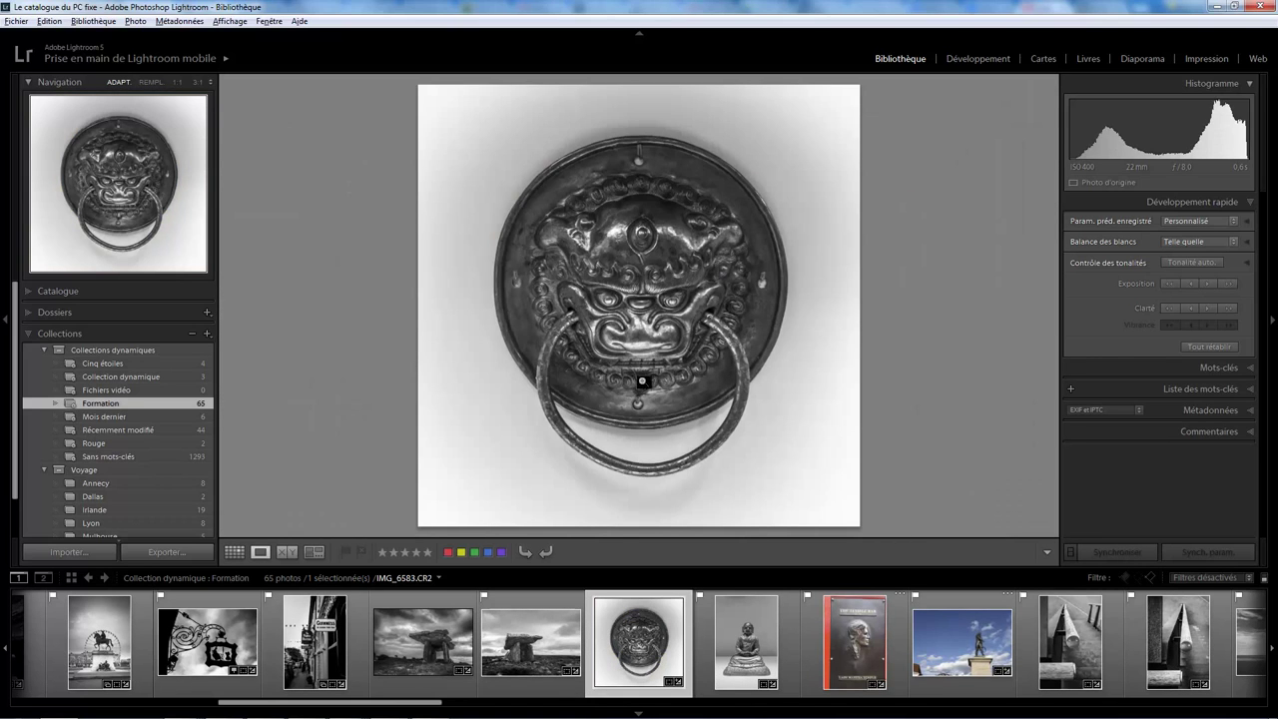
pyautogui.click(811, 647)
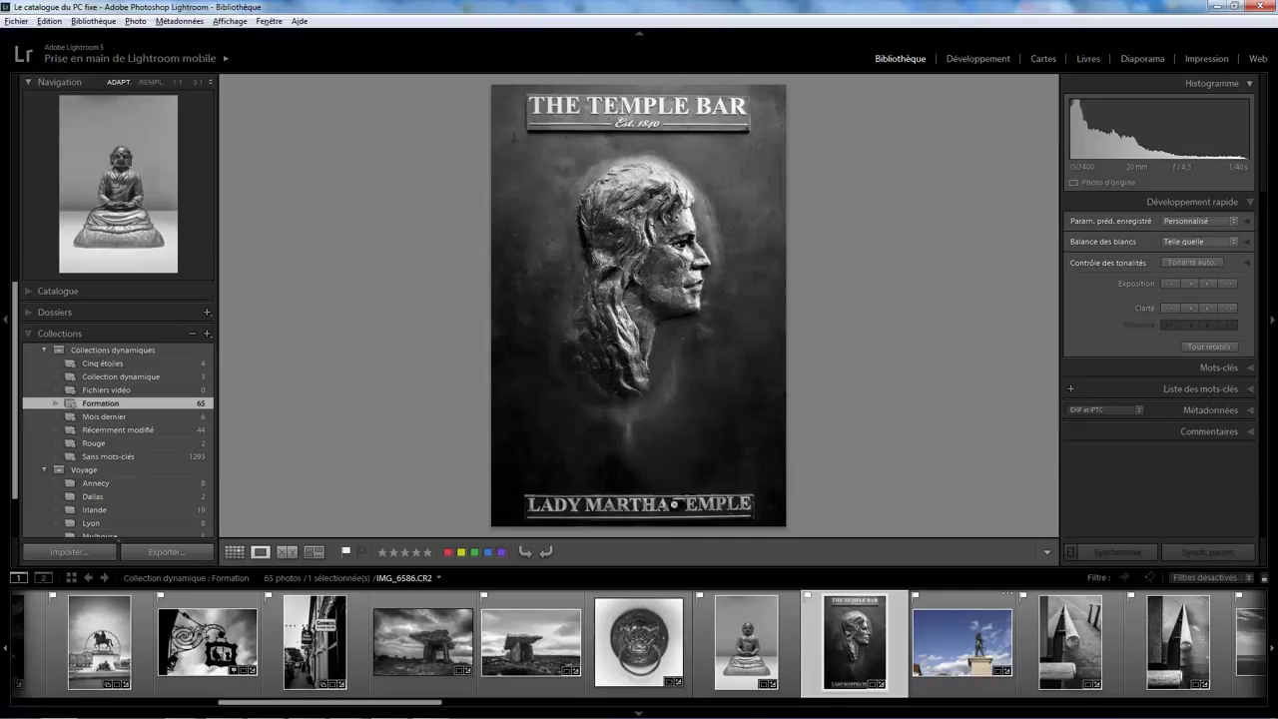
pyautogui.click(960, 692)
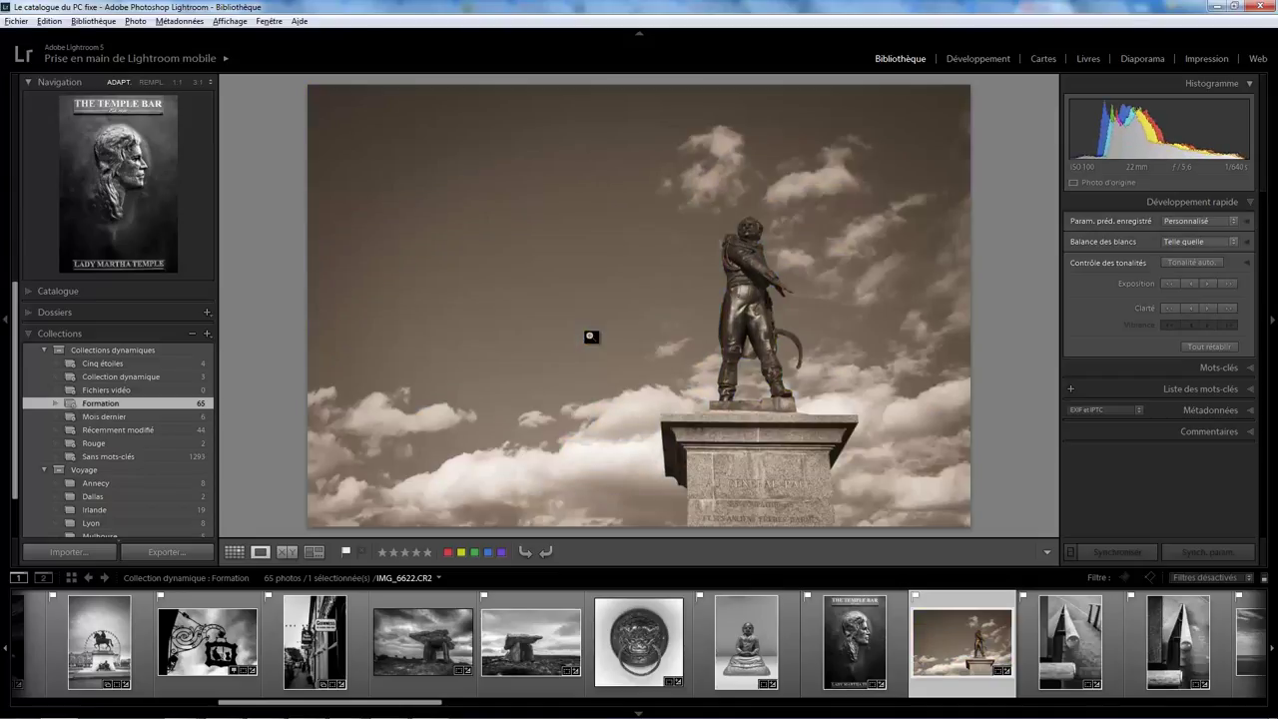
# Step: Set the Formation rule to Recadrée est faux, save, and show the 1102 photos in Grid view
pyautogui.rightClick(175, 405)
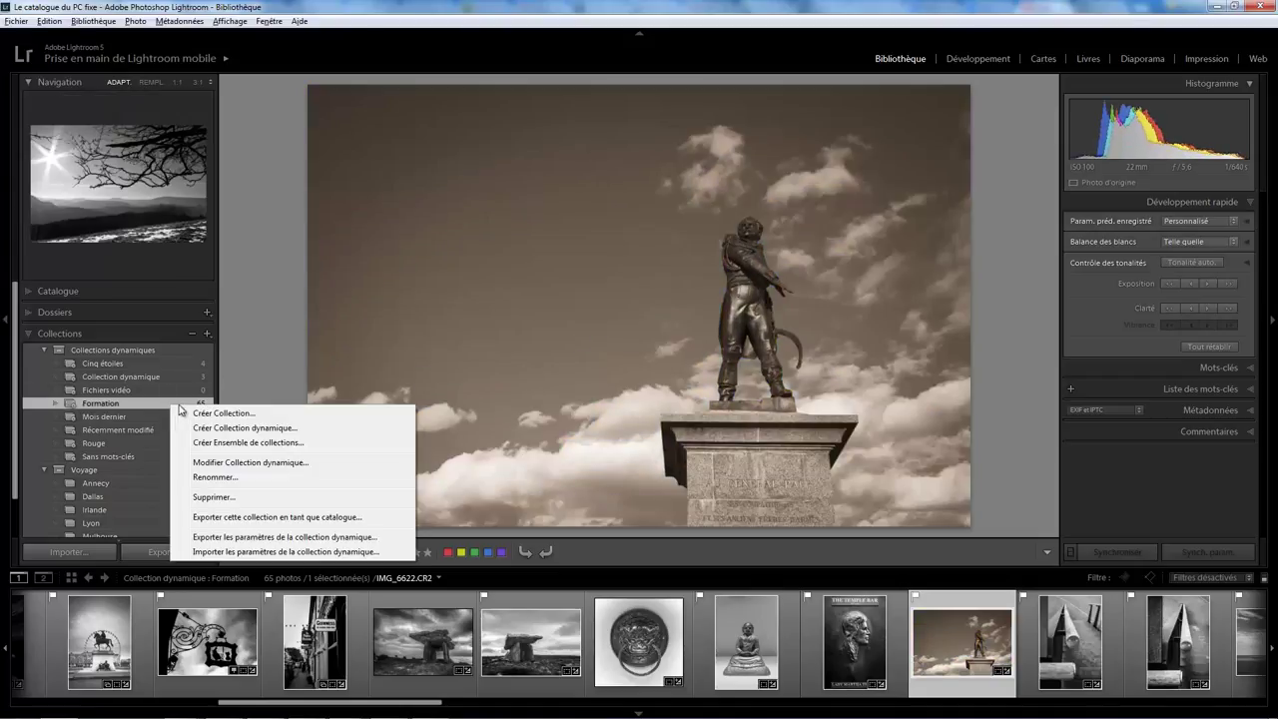
pyautogui.click(254, 463)
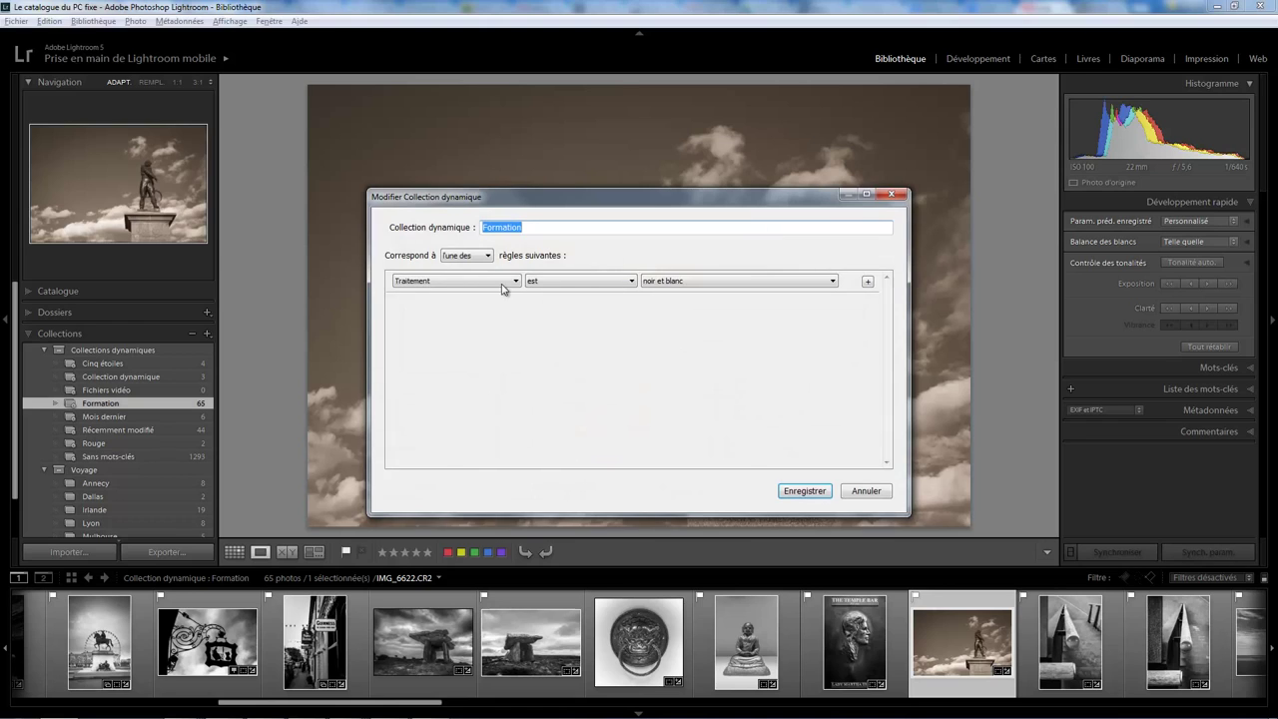
pyautogui.click(514, 283)
pyautogui.moveTo(479, 493)
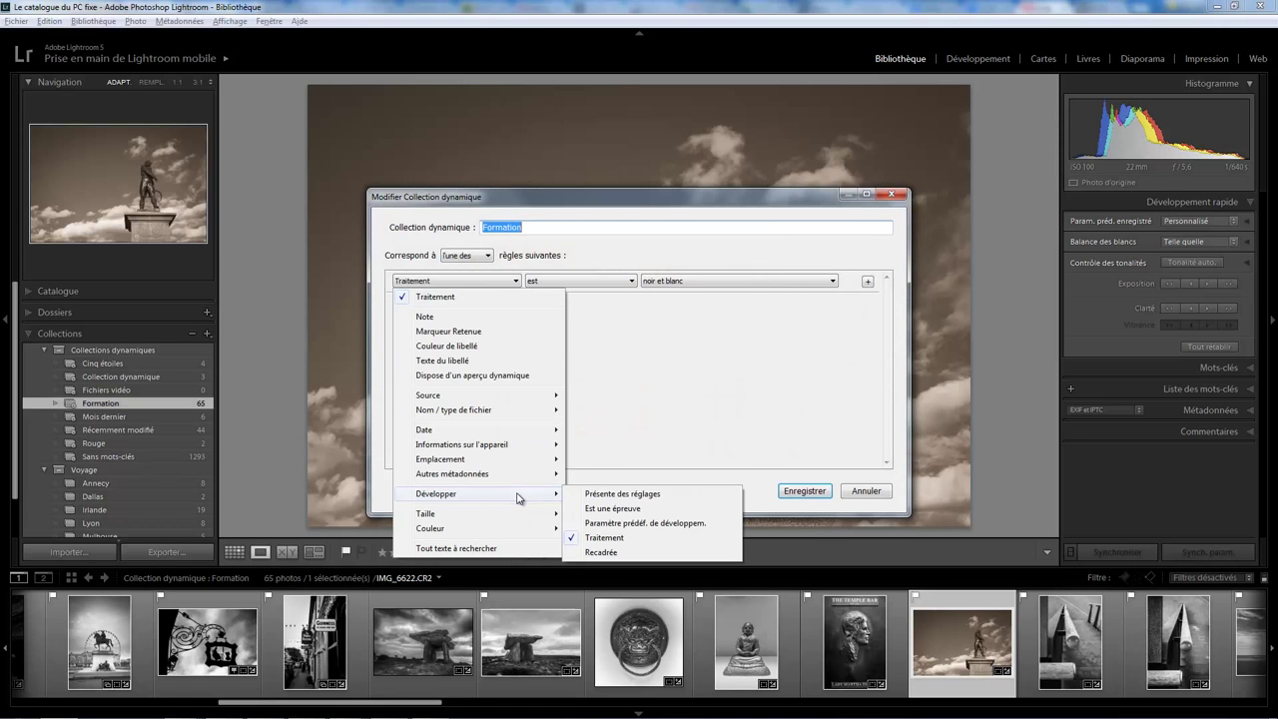
pyautogui.click(627, 553)
pyautogui.click(601, 283)
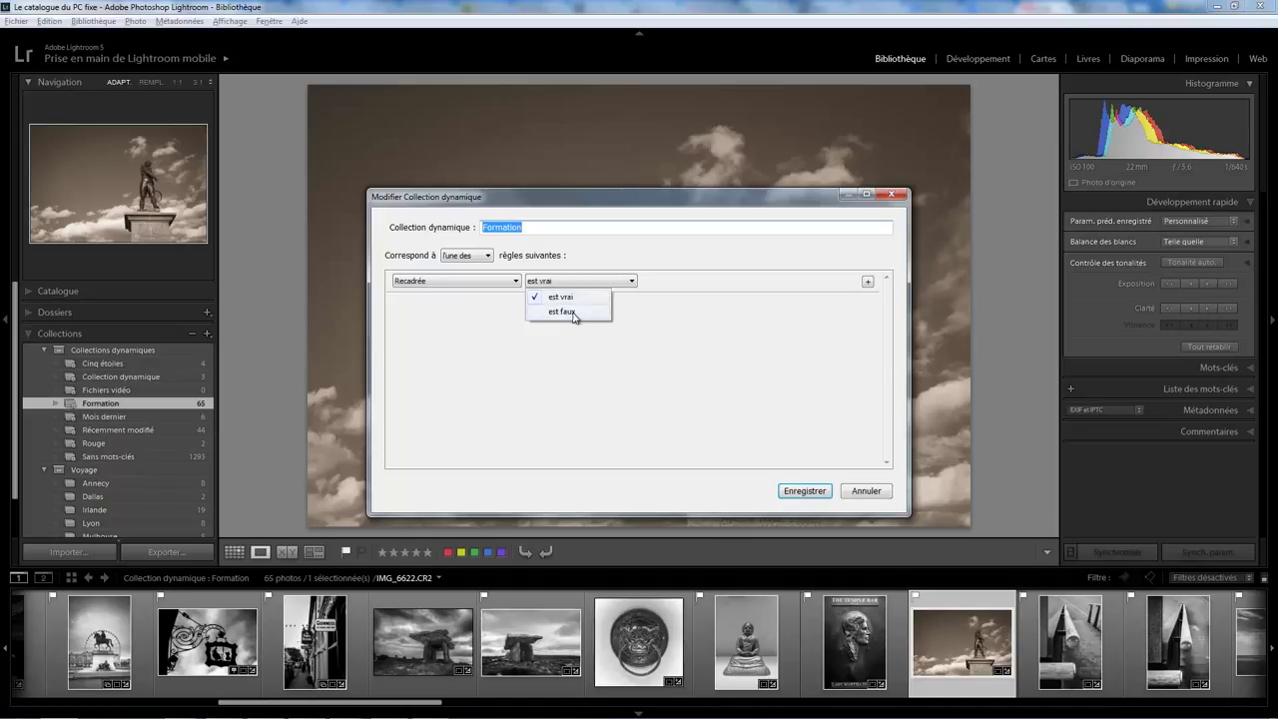
pyautogui.click(575, 312)
pyautogui.click(805, 490)
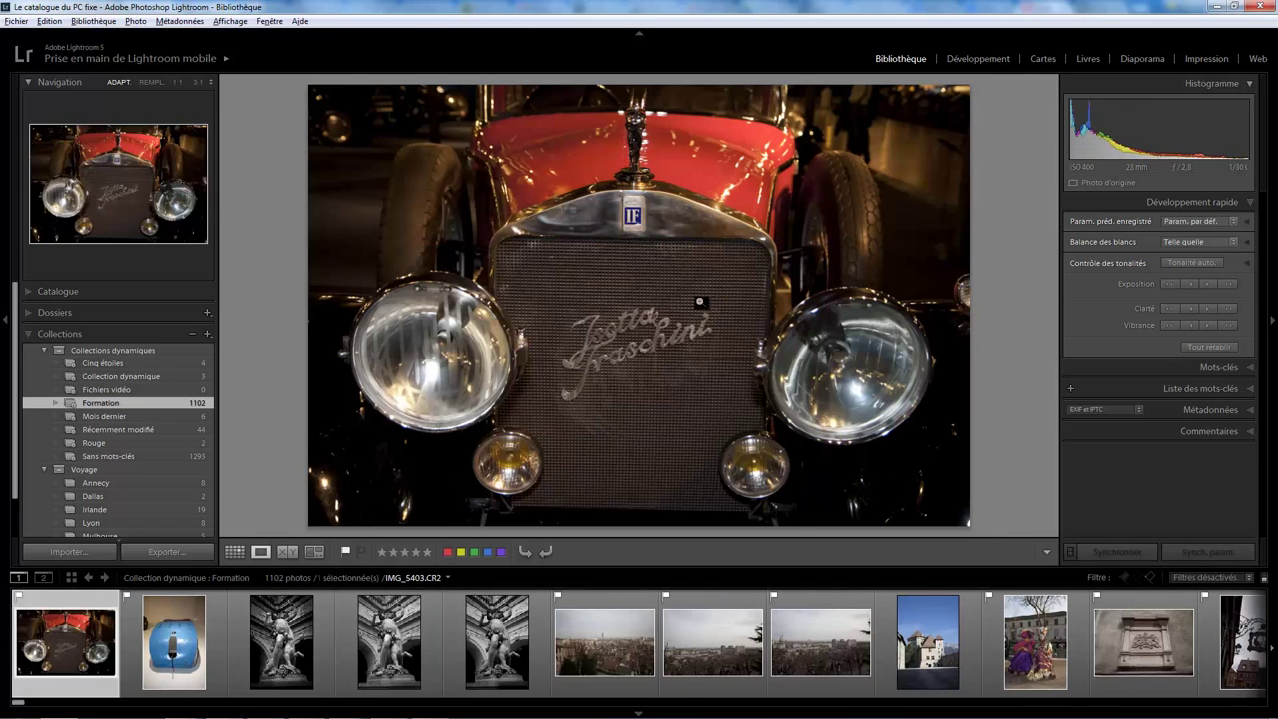
pyautogui.click(234, 551)
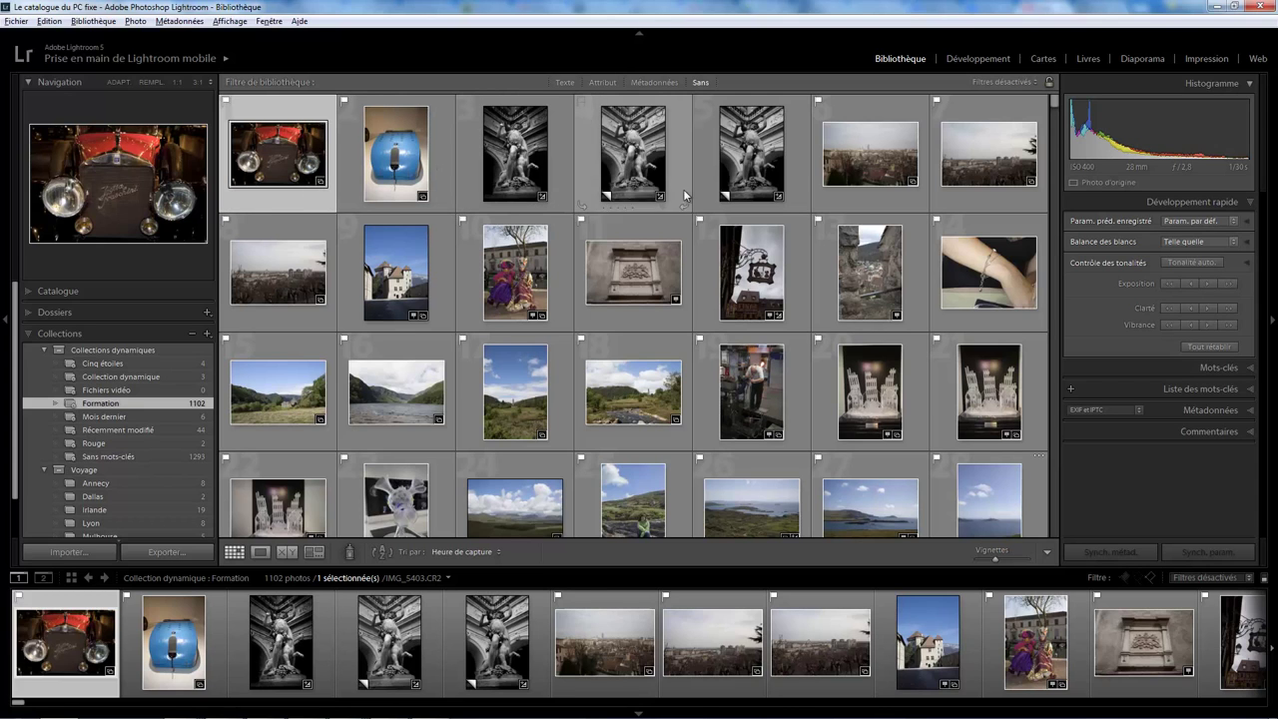
# Step: Change the Formation rule to Recadrée est vrai and save, leaving 397 cropped photos
pyautogui.rightClick(179, 404)
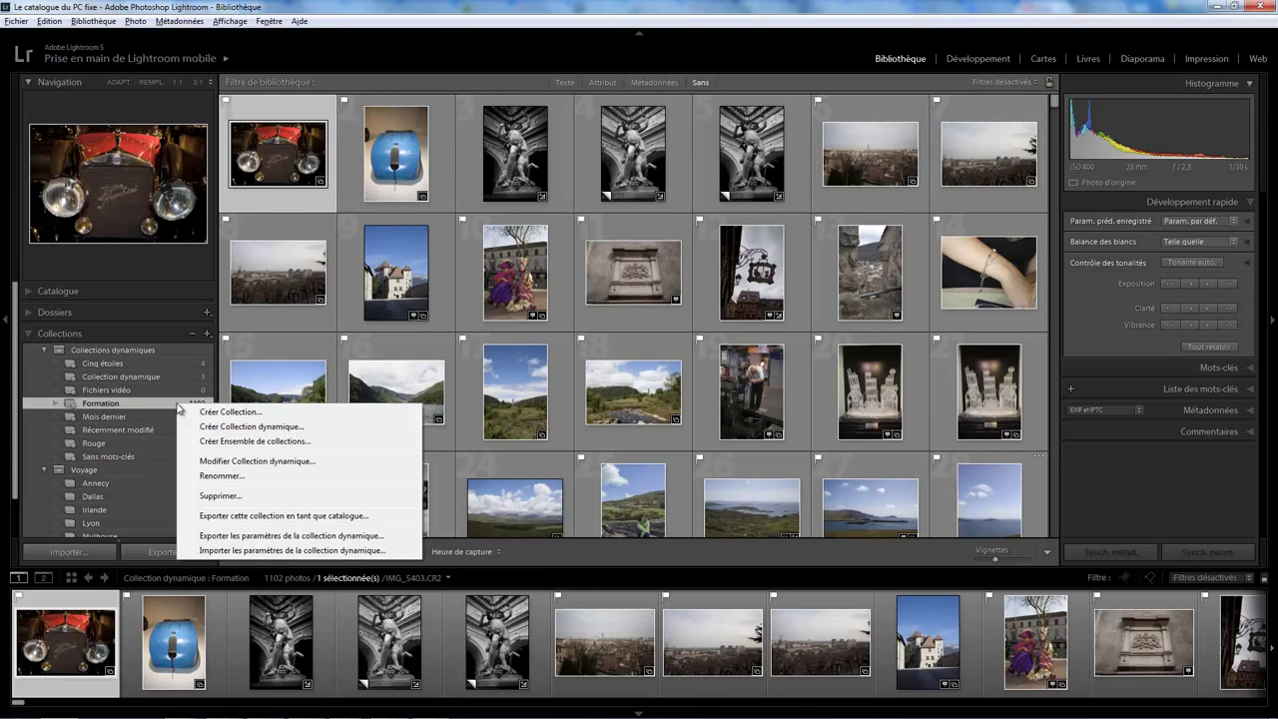
pyautogui.click(258, 461)
pyautogui.click(603, 281)
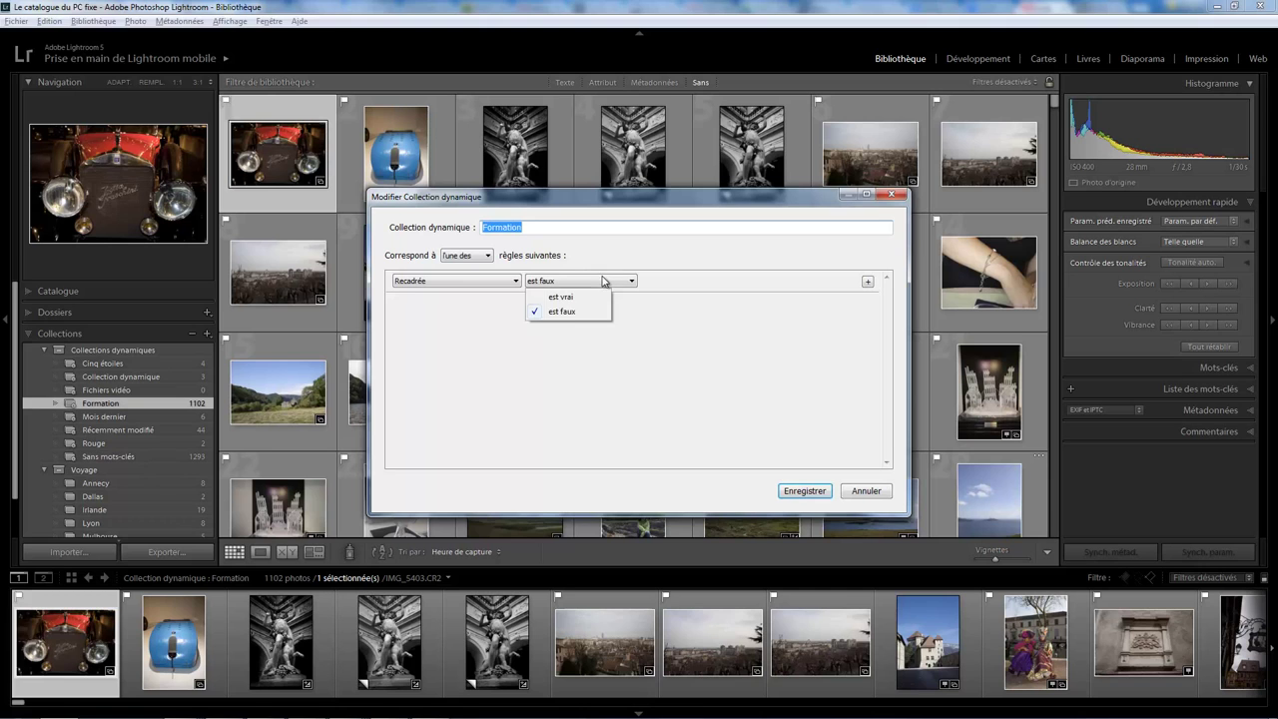
pyautogui.click(567, 299)
pyautogui.click(805, 490)
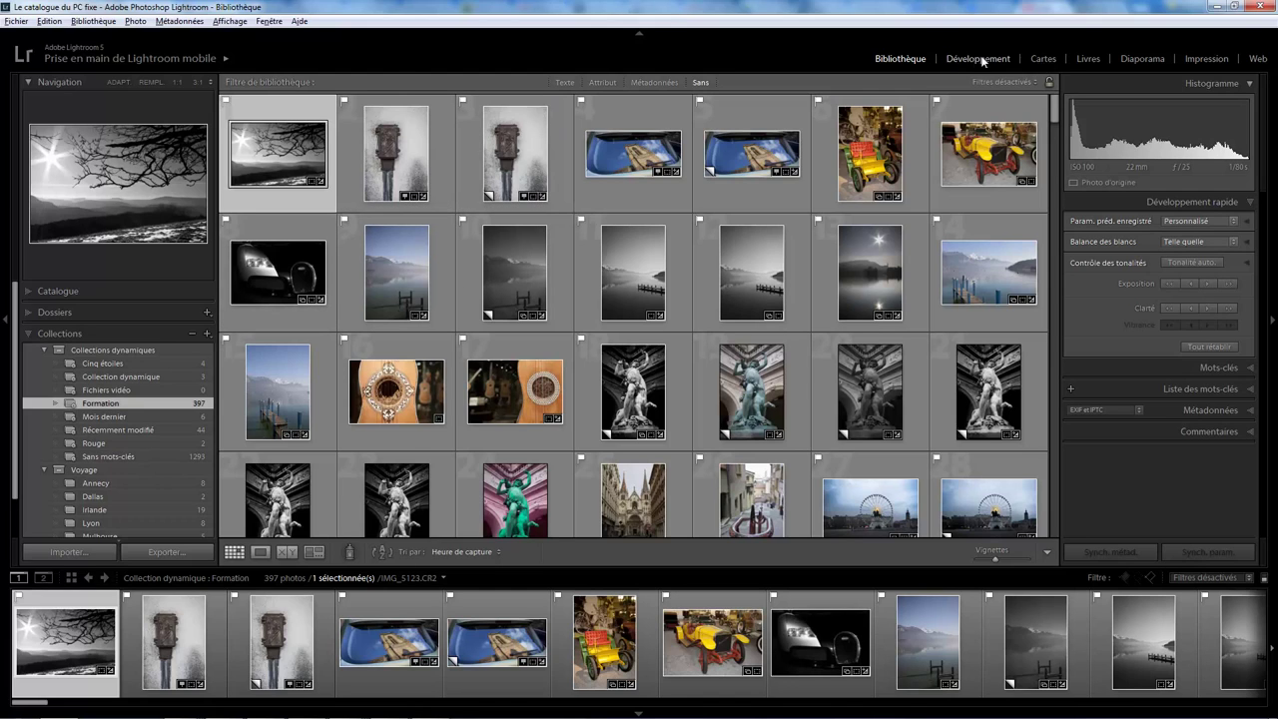
# Step: Set the Formation rule to Rapport L/H est carré and save, leaving 13 square photos
pyautogui.rightClick(172, 405)
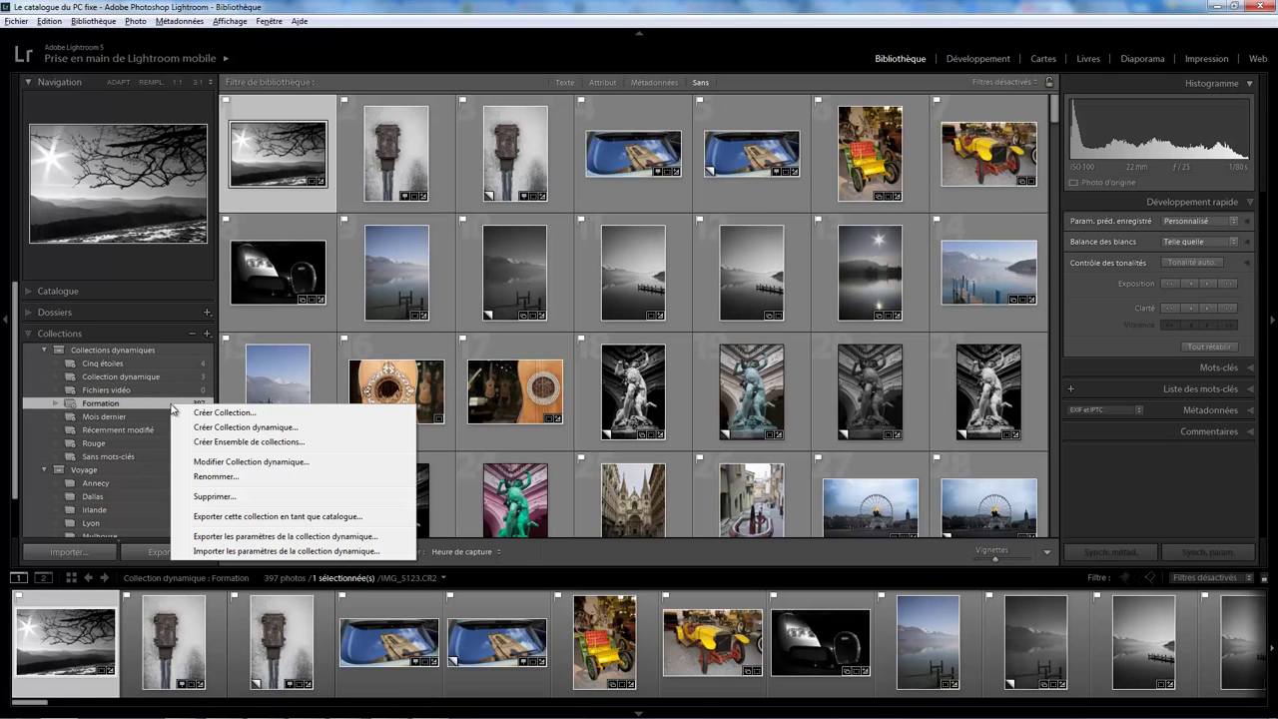
pyautogui.click(249, 462)
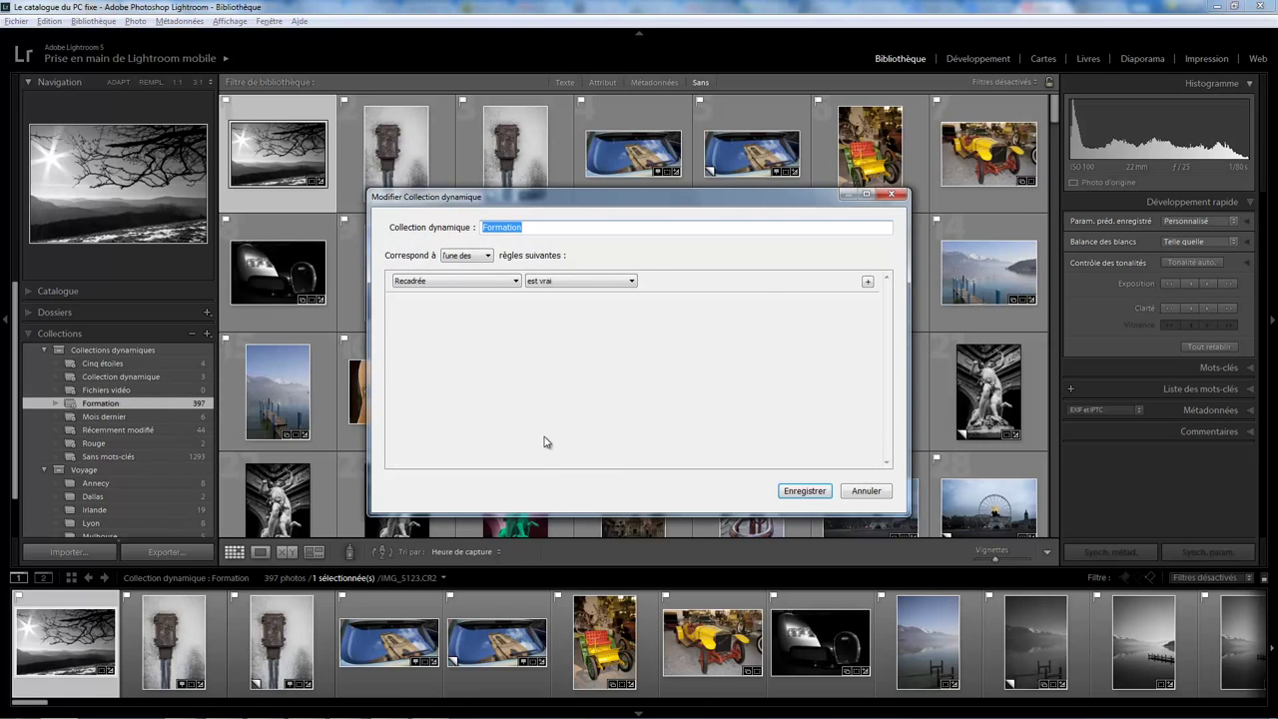
pyautogui.click(516, 282)
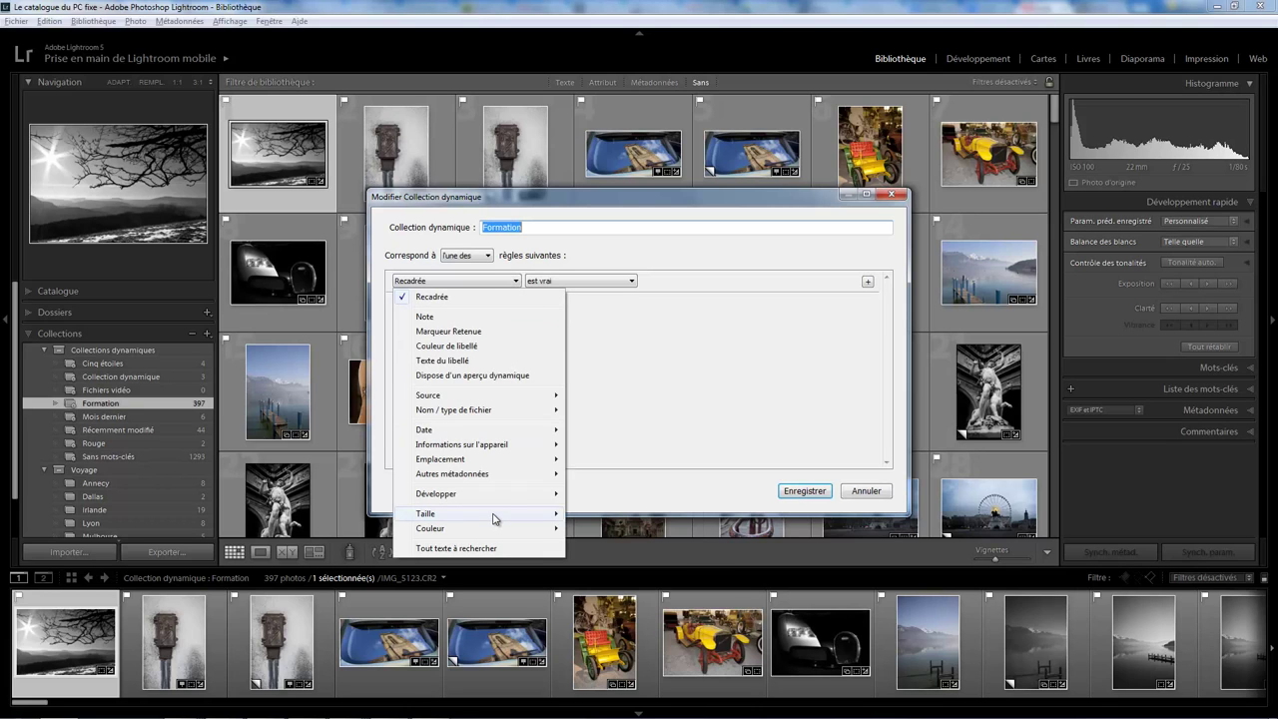
pyautogui.moveTo(469, 513)
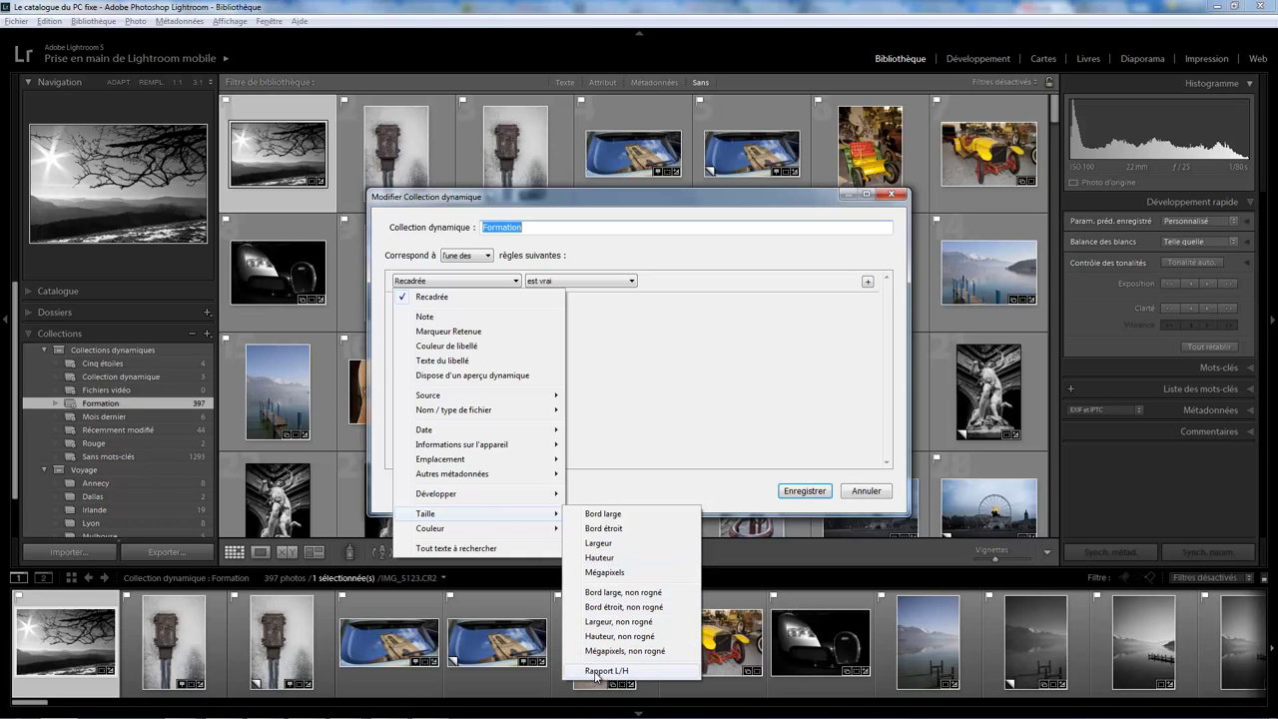
pyautogui.click(608, 671)
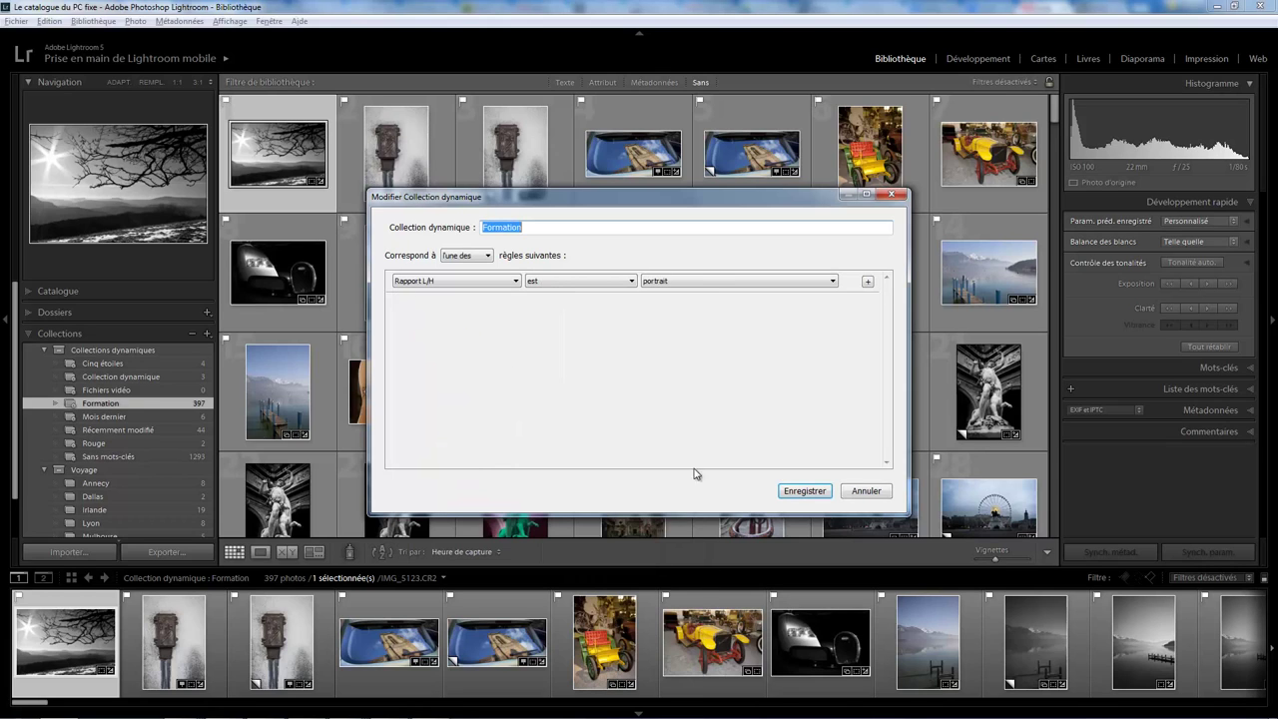
pyautogui.click(702, 282)
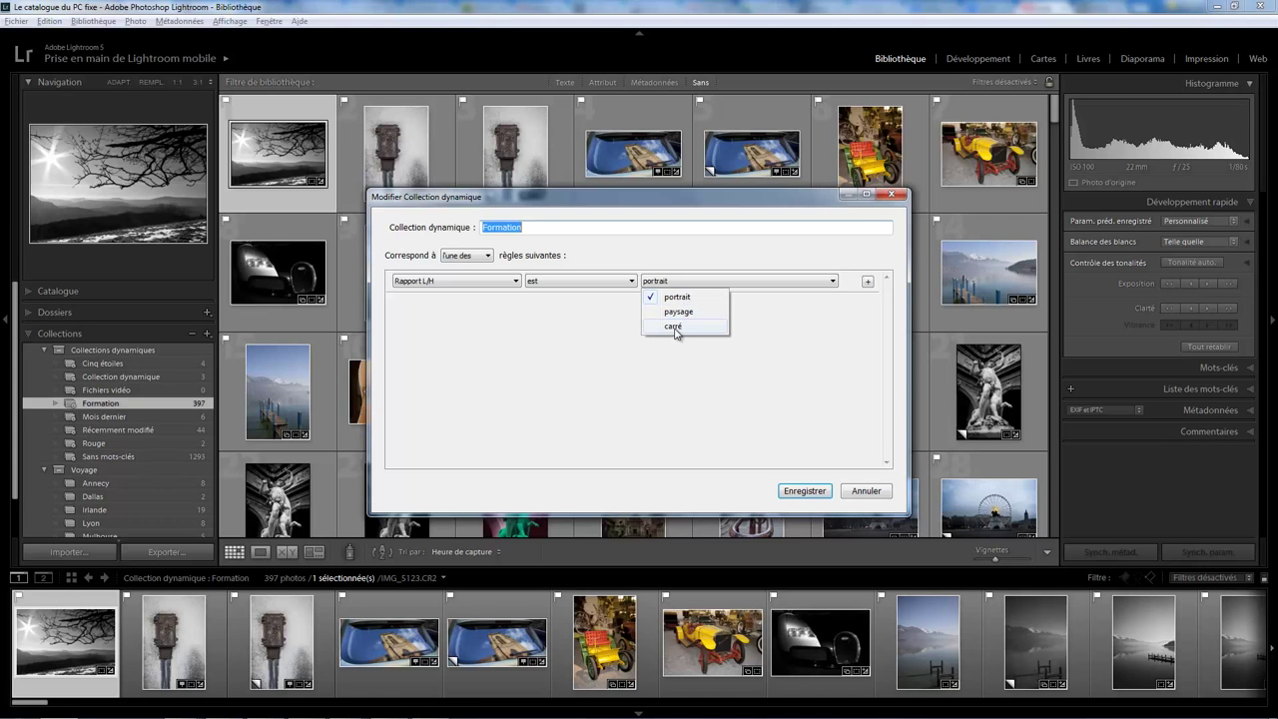
pyautogui.click(675, 327)
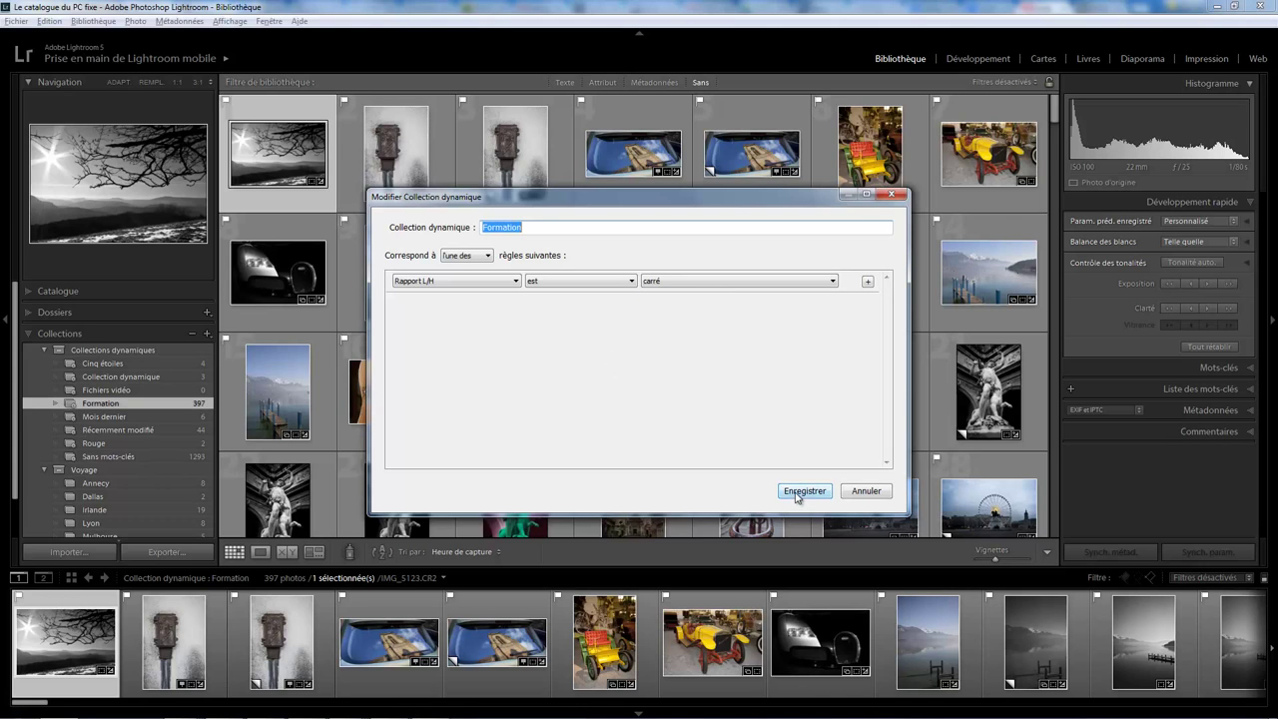
pyautogui.click(798, 494)
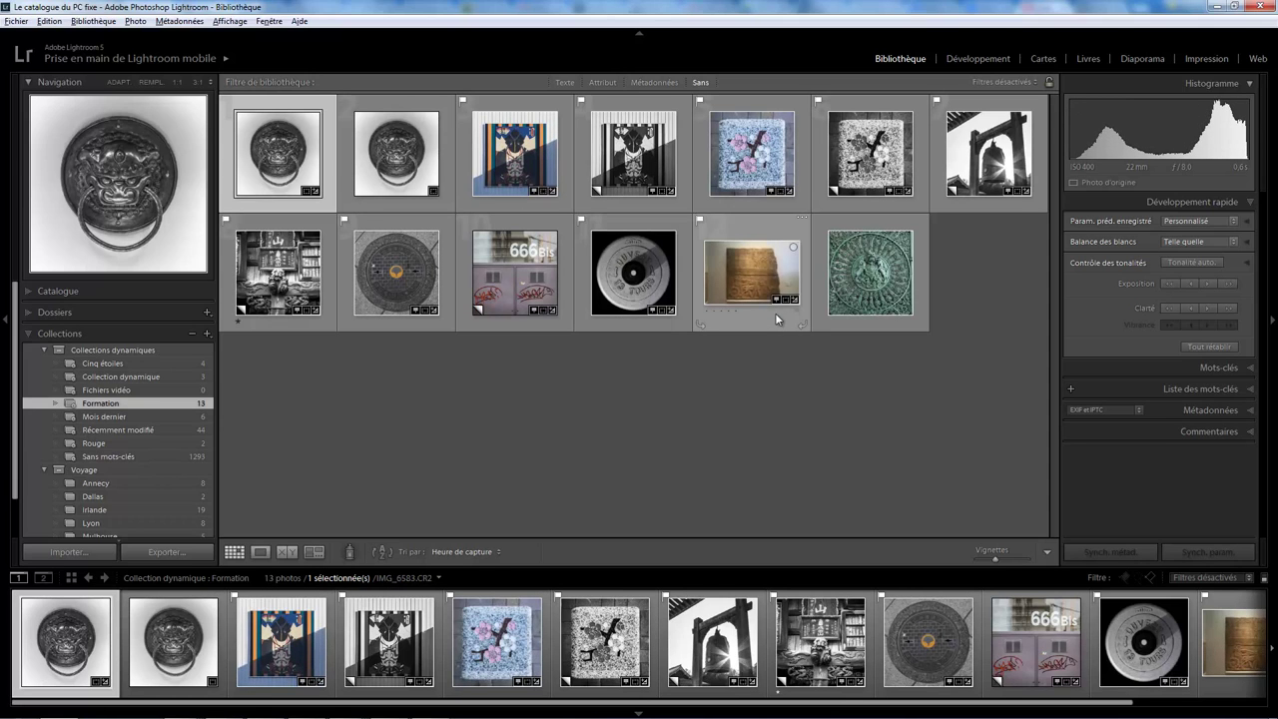
# Step: Set the Formation rule to Bord large est inférieure à 3000 and save, giving 20 photos
pyautogui.rightClick(170, 406)
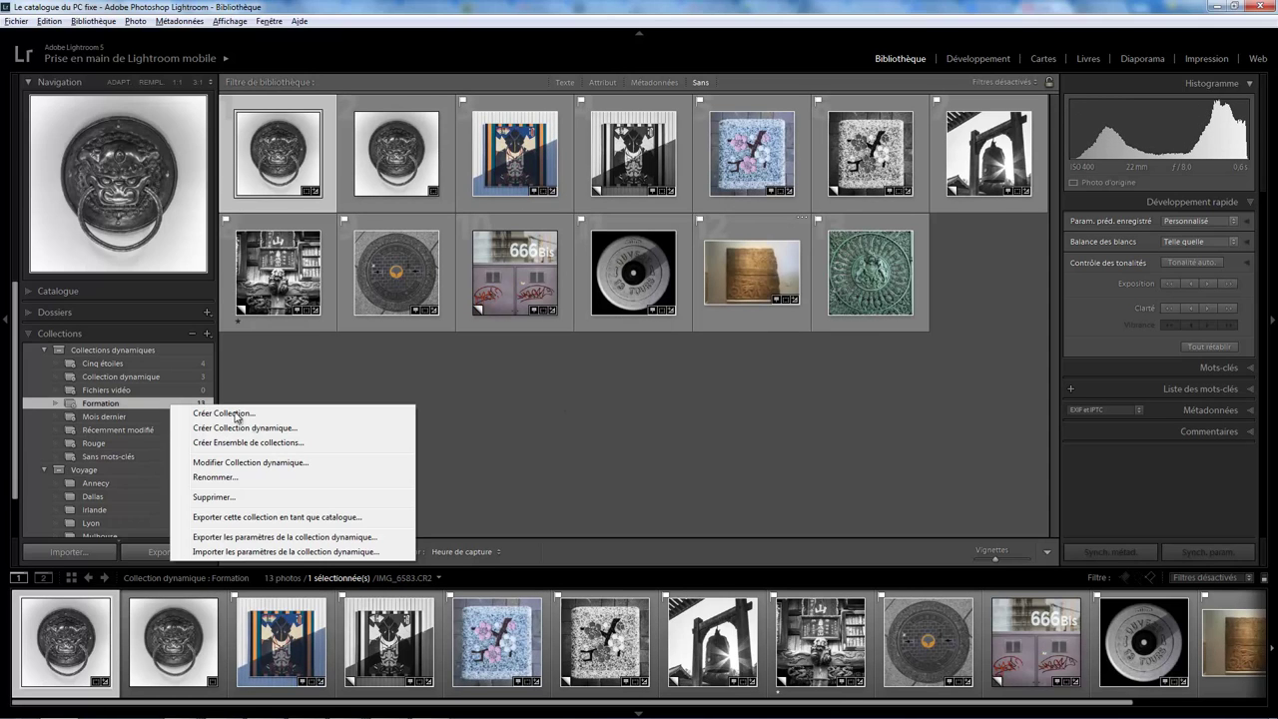
pyautogui.click(290, 462)
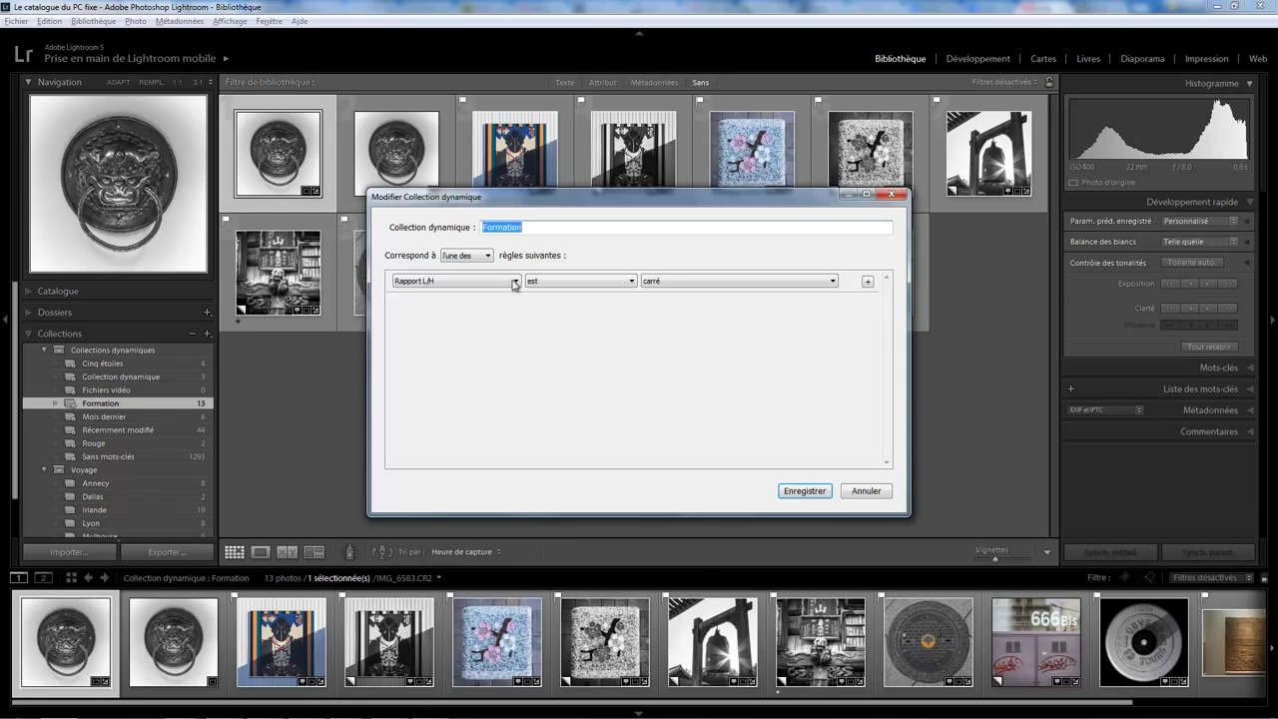
pyautogui.click(515, 282)
pyautogui.moveTo(470, 514)
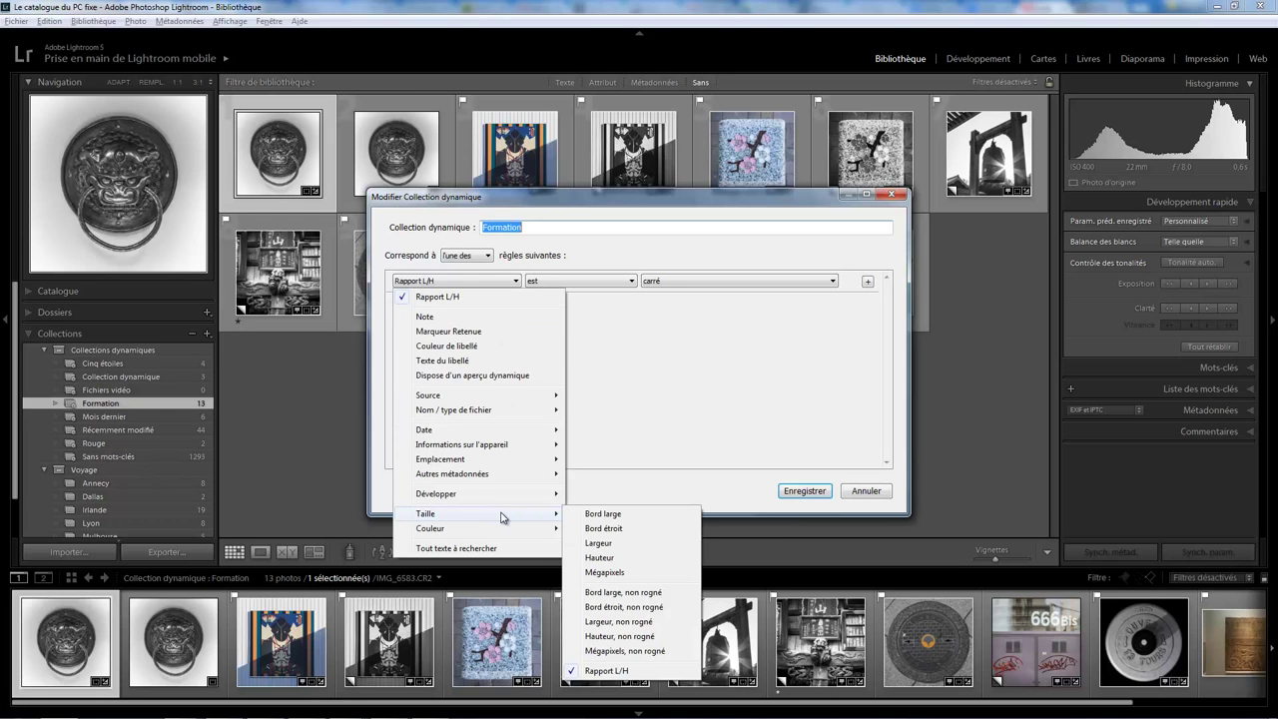
pyautogui.click(602, 513)
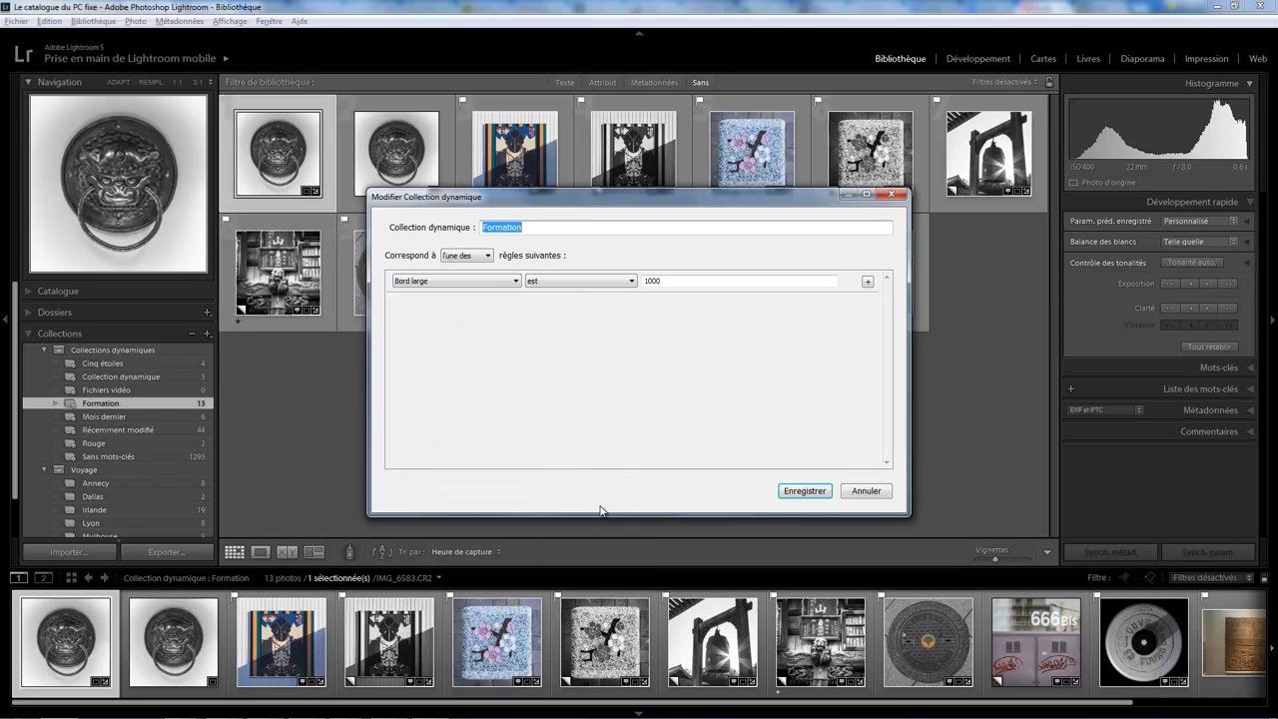
pyautogui.click(617, 285)
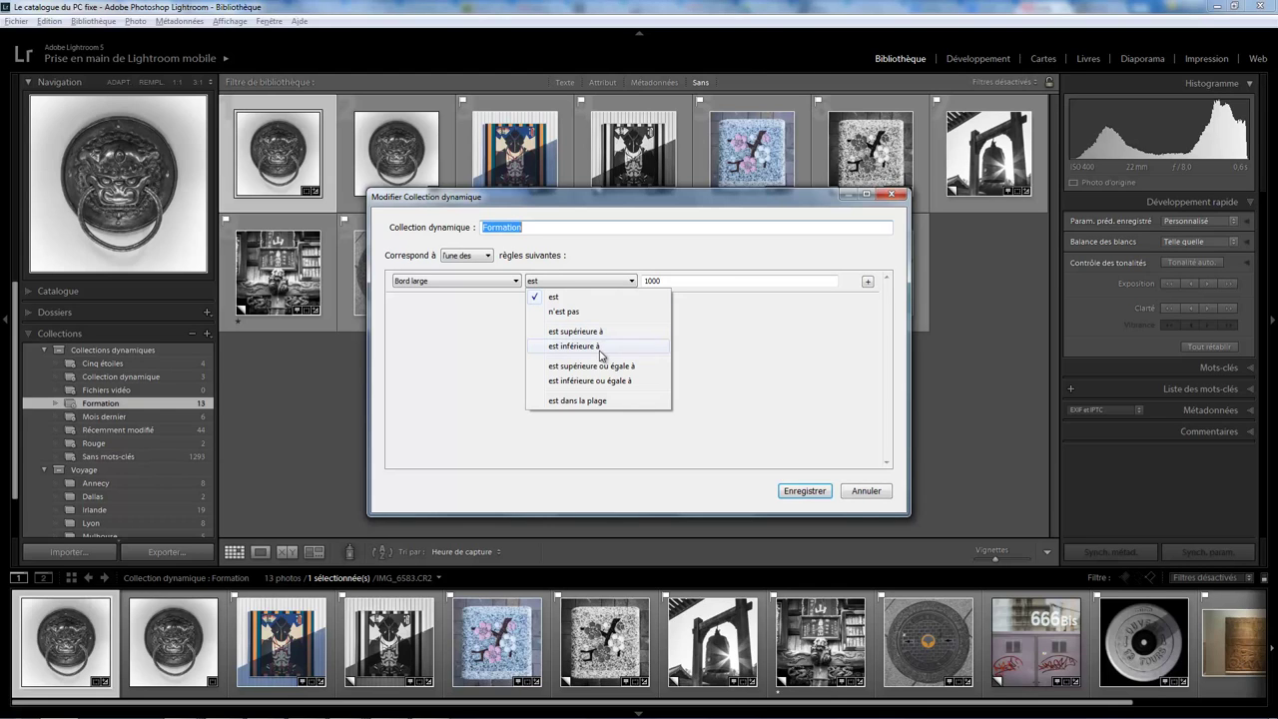
pyautogui.click(596, 346)
pyautogui.click(690, 283)
pyautogui.write('3000')
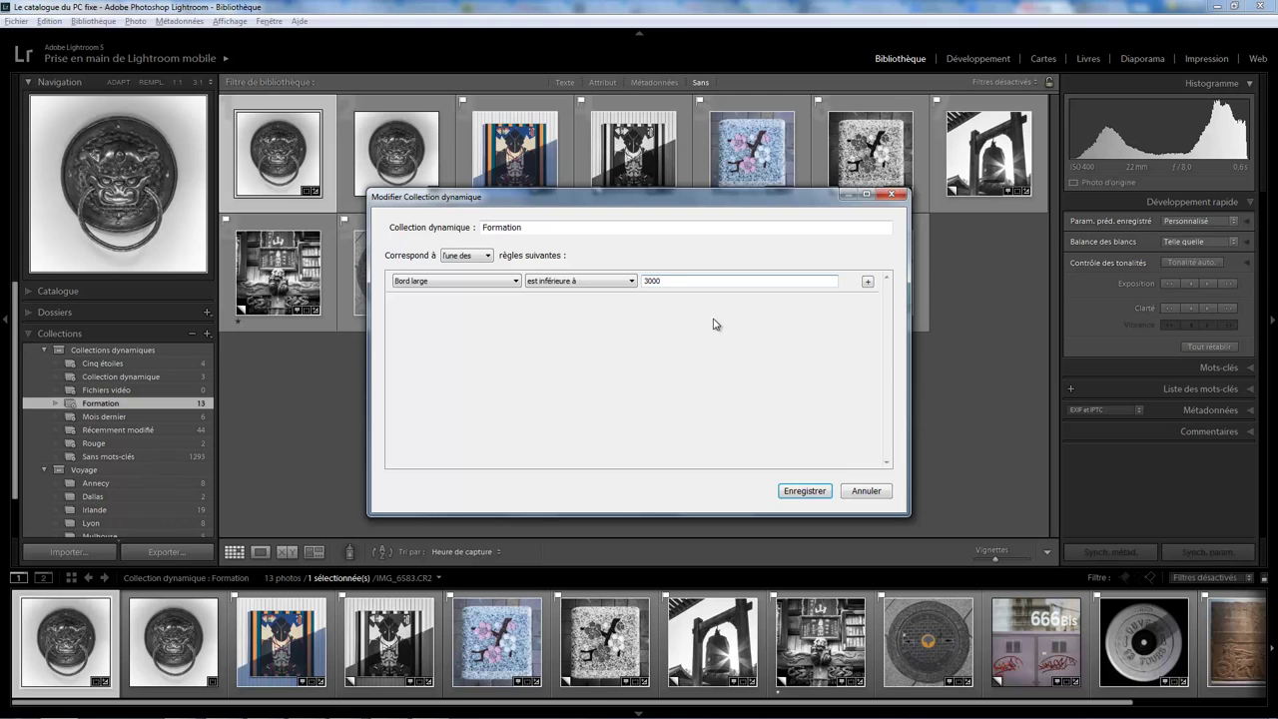
pyautogui.click(805, 490)
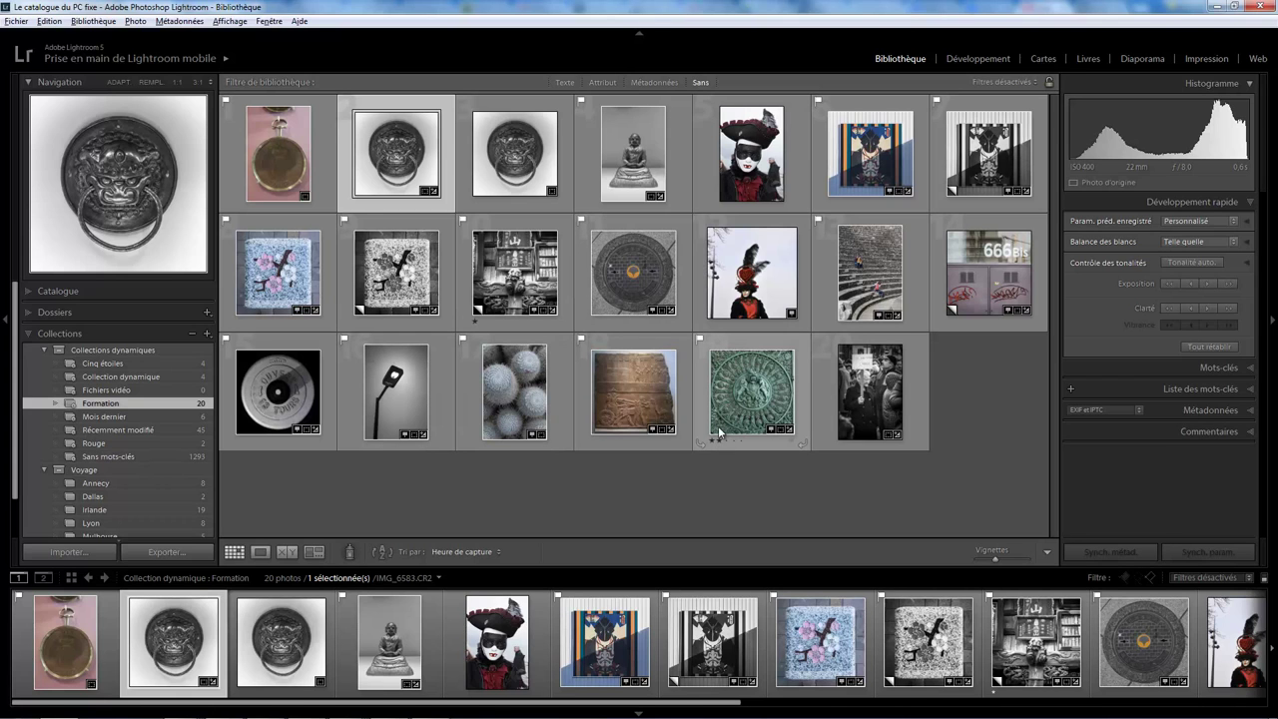
# Step: Show the green medallion photo's metadata, revealing its 2697 x 2697 cropped size
pyautogui.click(701, 386)
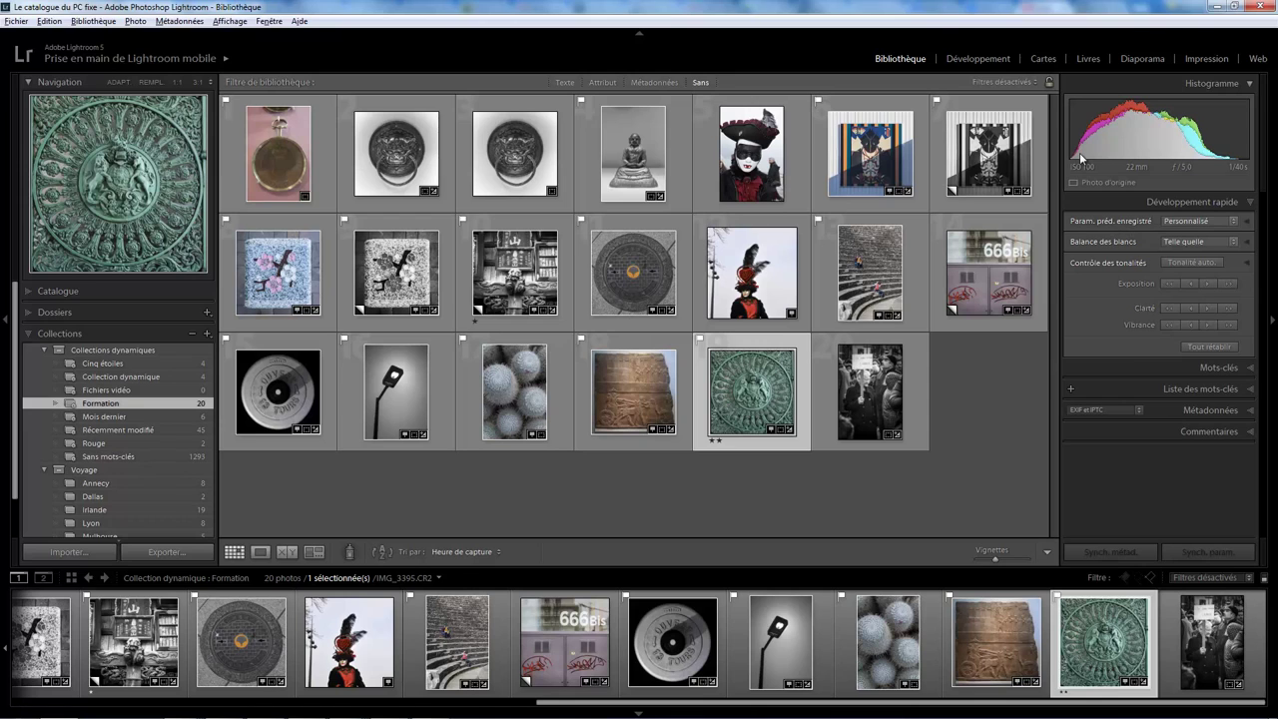
pyautogui.click(1243, 421)
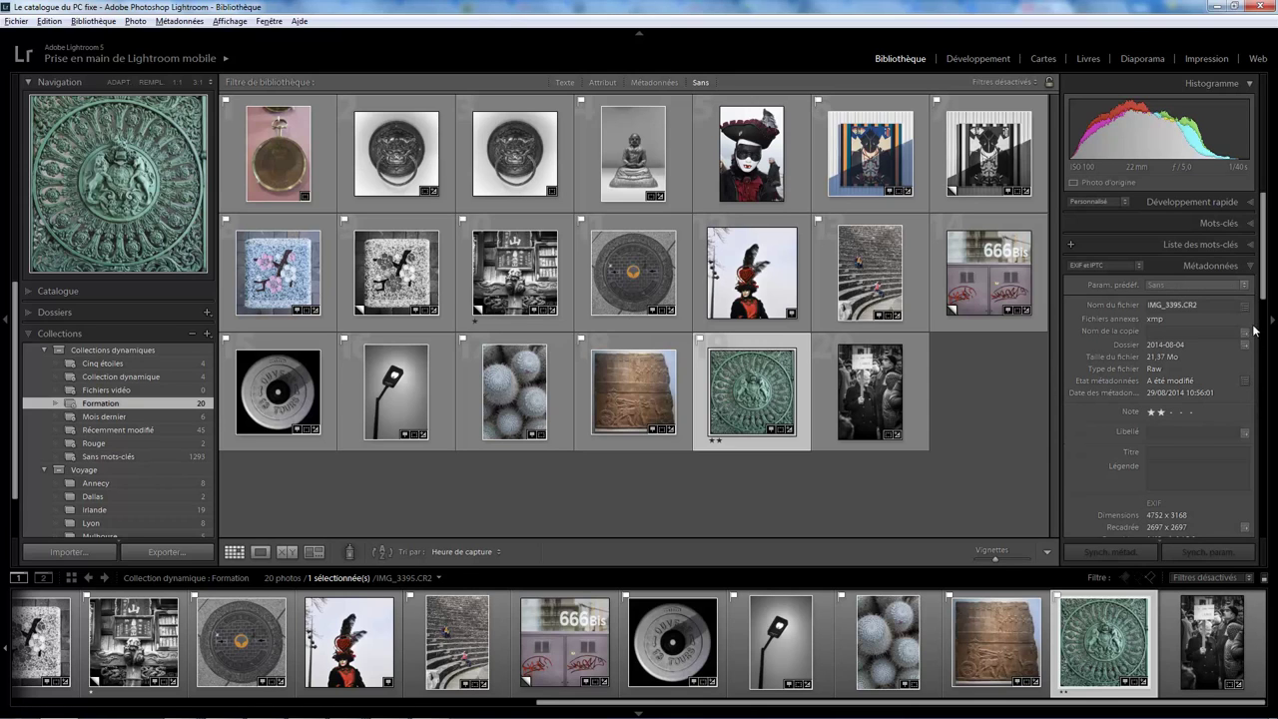
pyautogui.scroll(-3, 1262, 292)
pyautogui.scroll(-5, 1118, 365)
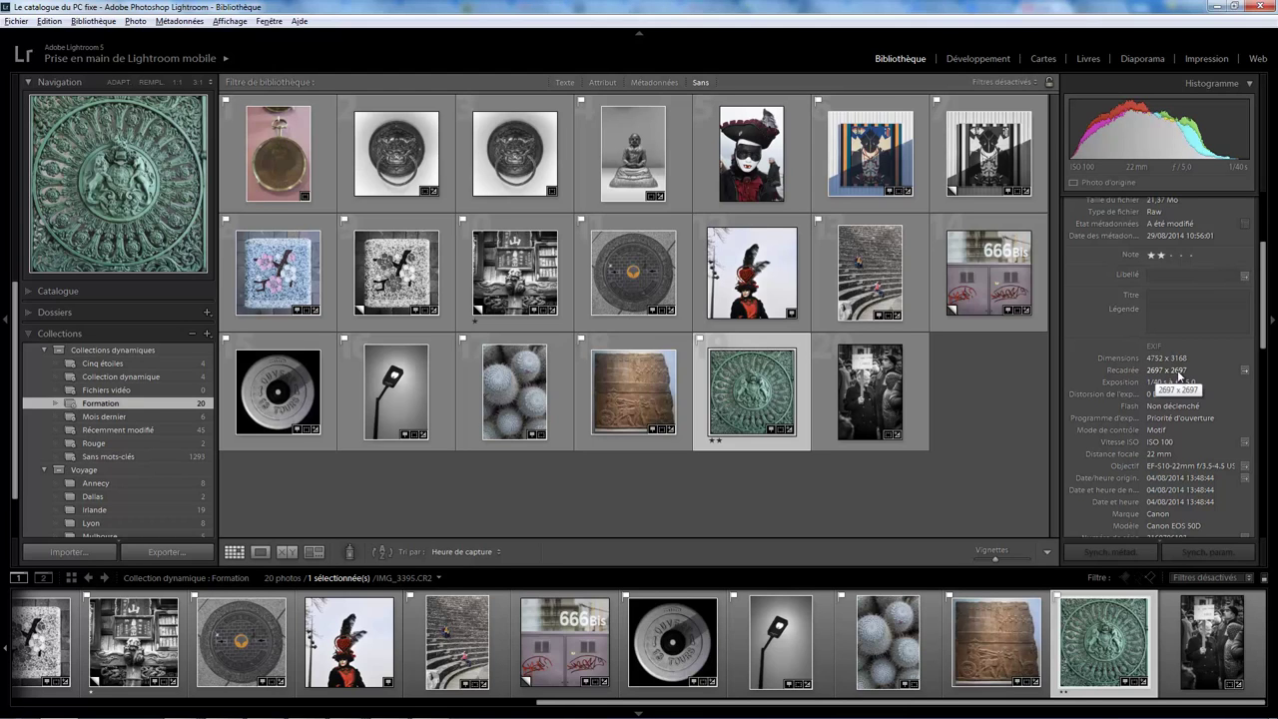
# Step: Set the Formation rule to Mégapixels est inférieure à 10 and save, giving 115 photos
pyautogui.rightClick(155, 407)
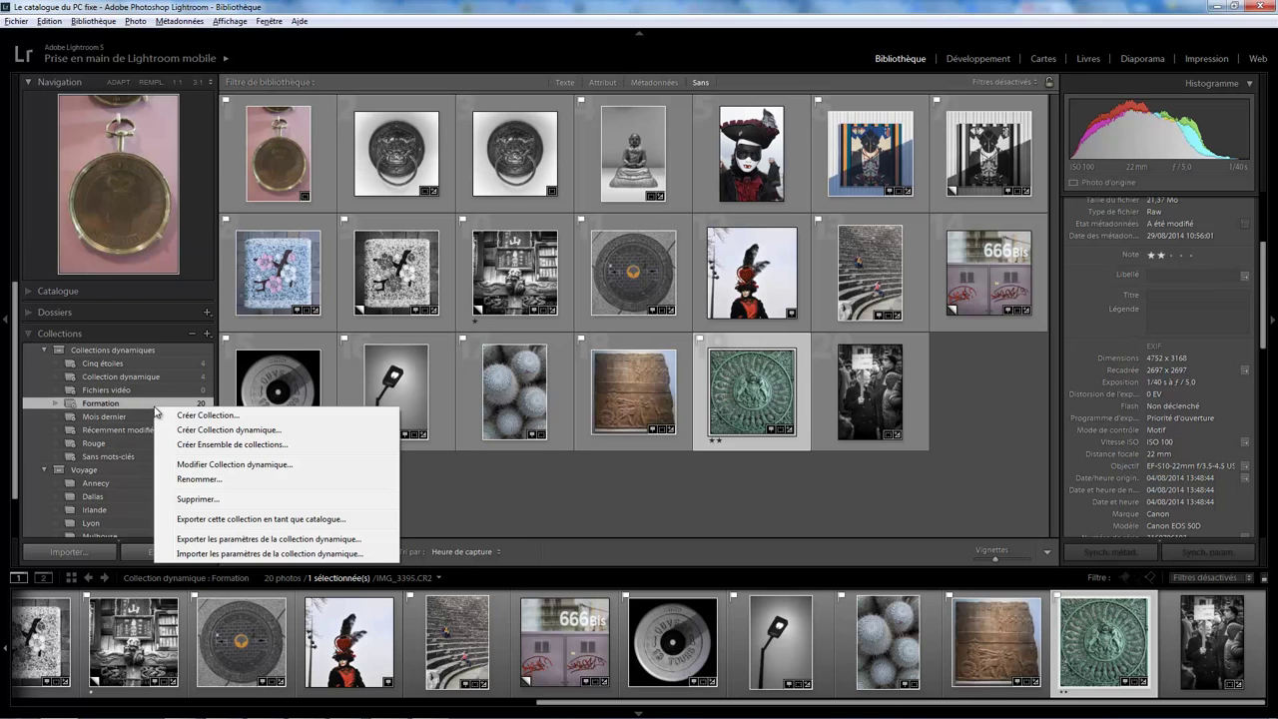
pyautogui.click(229, 465)
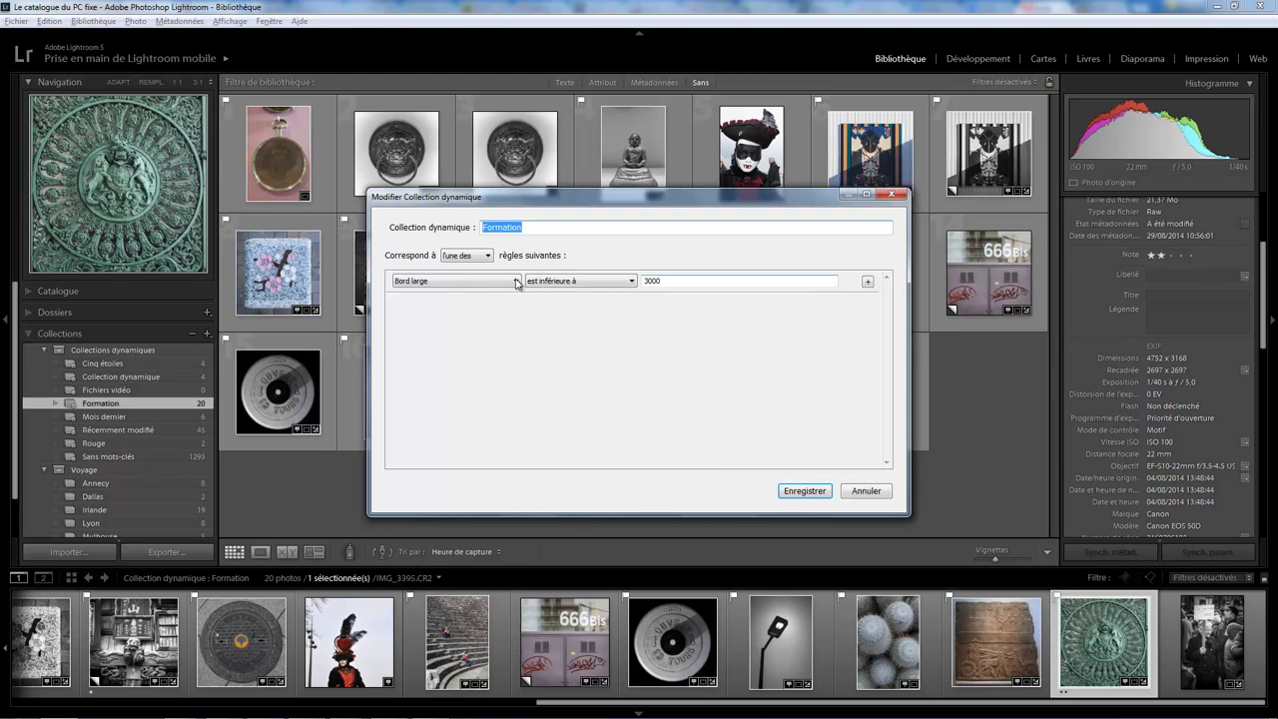
pyautogui.click(516, 282)
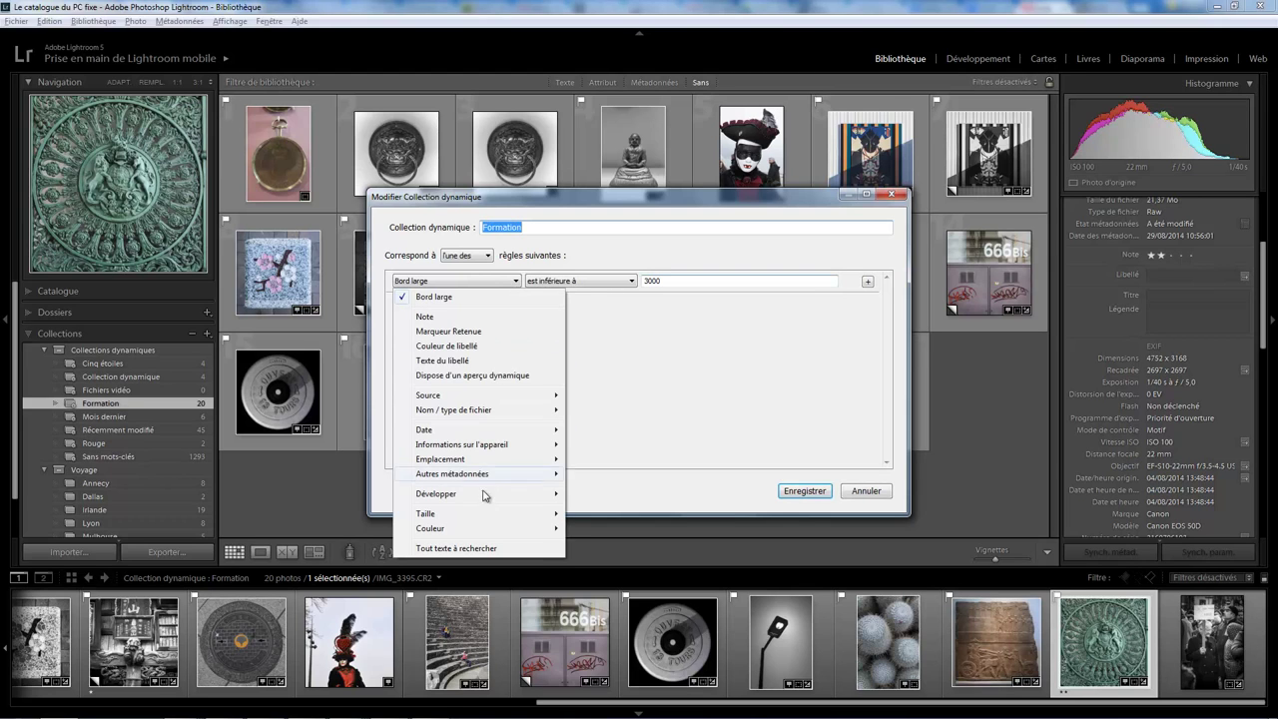
pyautogui.moveTo(459, 513)
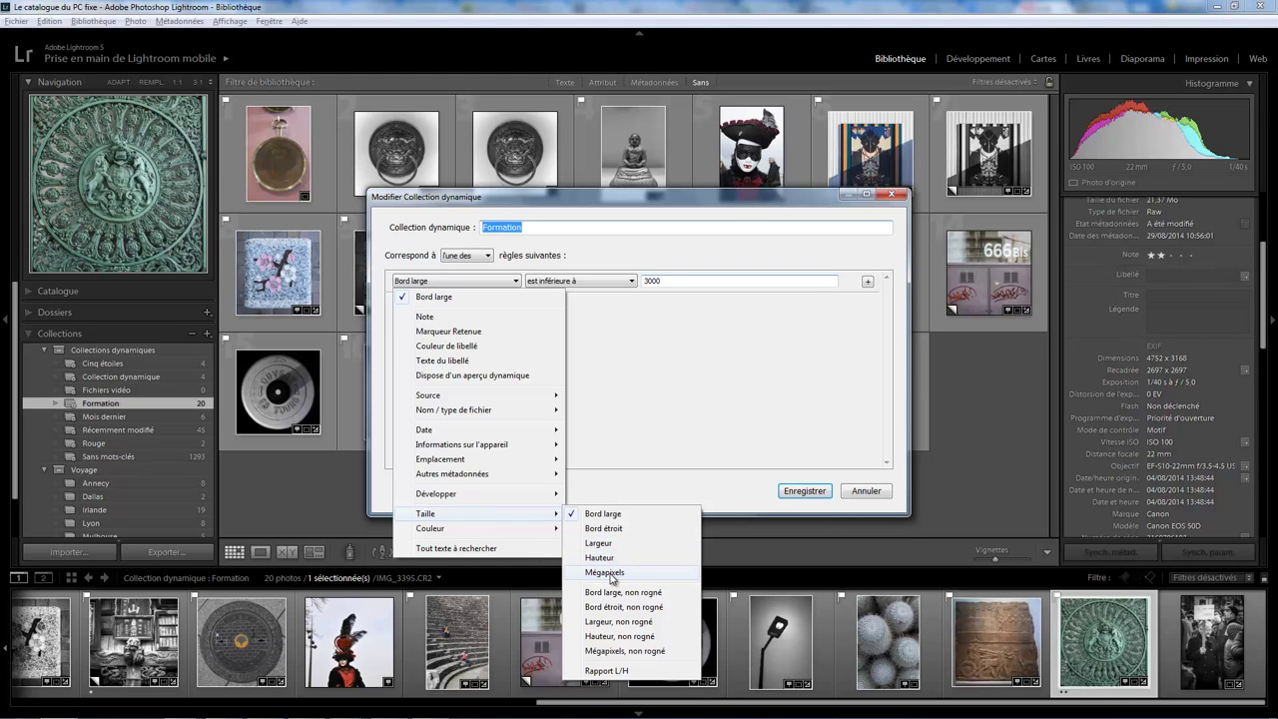
pyautogui.click(611, 578)
pyautogui.doubleClick(661, 280)
pyautogui.write('10')
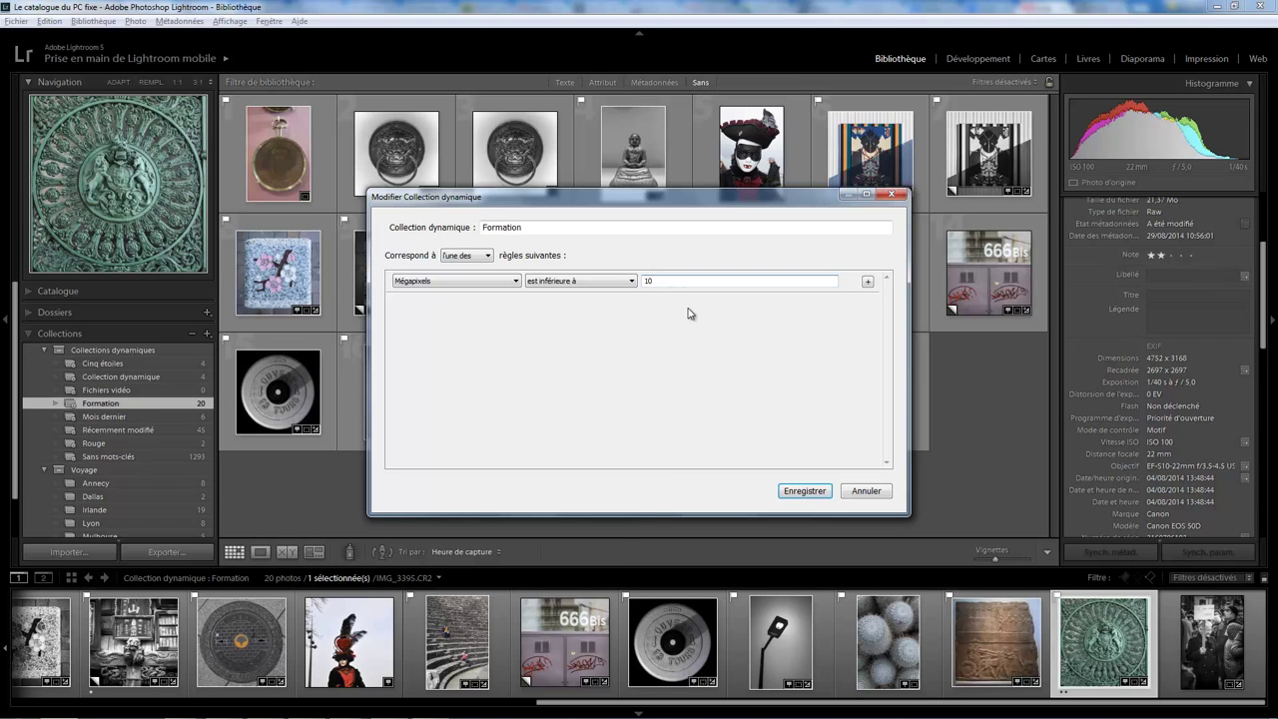
pyautogui.click(805, 490)
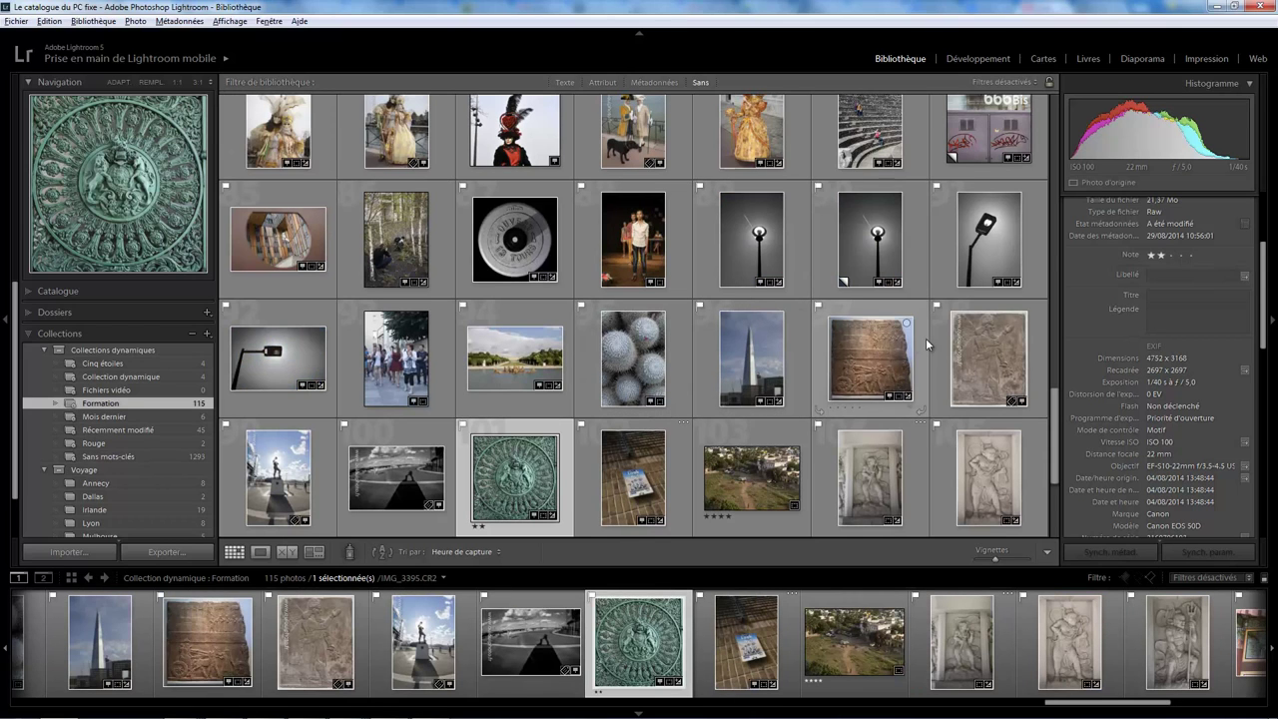
# Step: Select the carved stone relief photo to show its 2581 x 3201 metadata
pyautogui.click(945, 358)
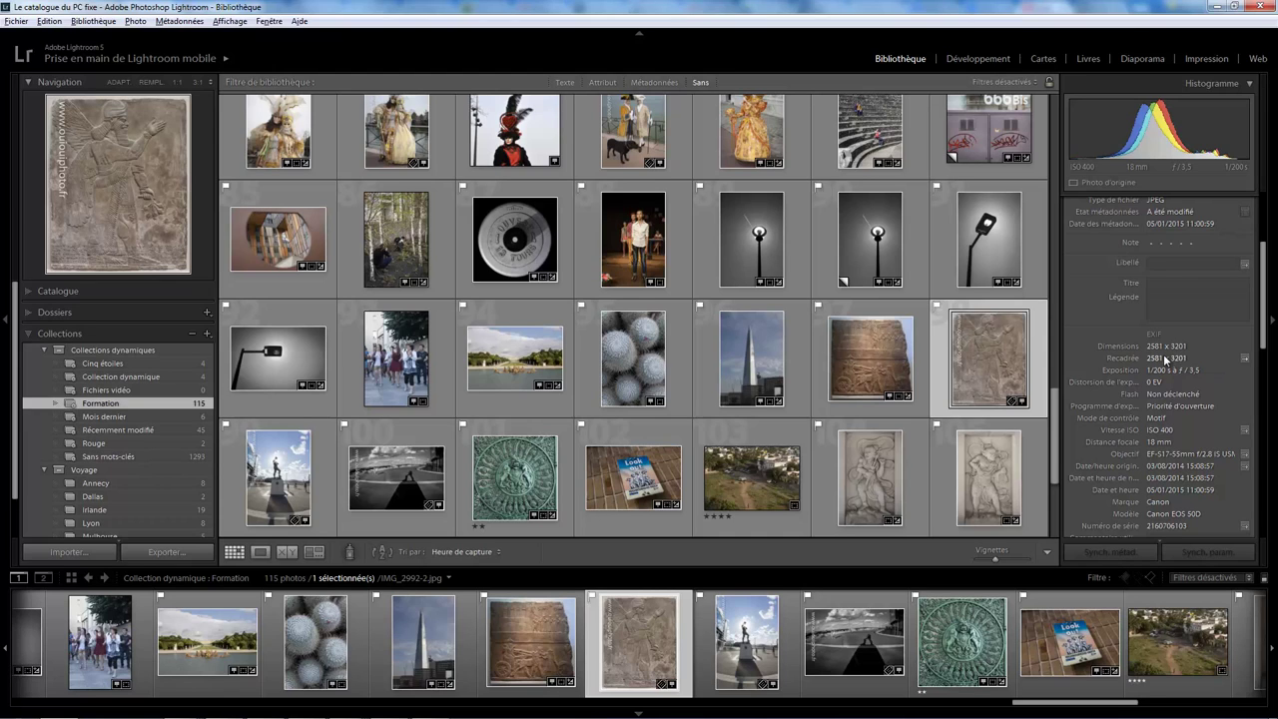
# Step: Set Formation's rule to long edge (Bord large) below 3000, then view the medallion photo
pyautogui.rightClick(137, 403)
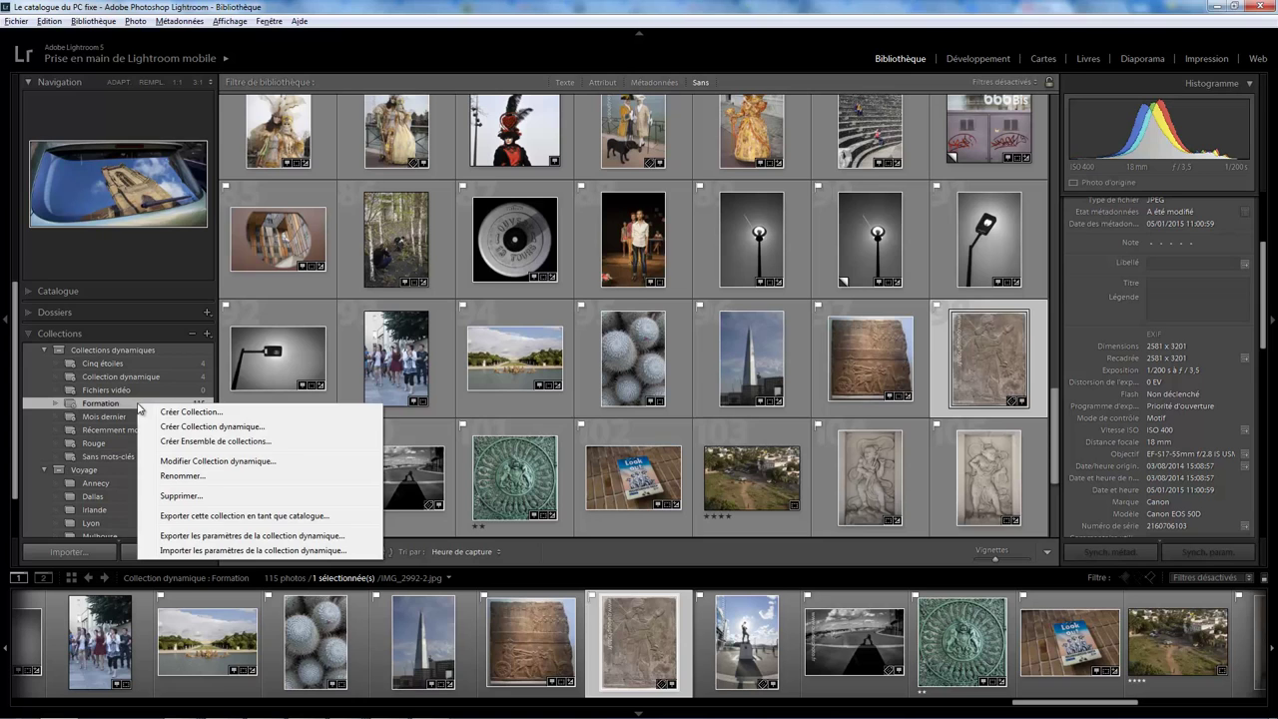
pyautogui.click(215, 461)
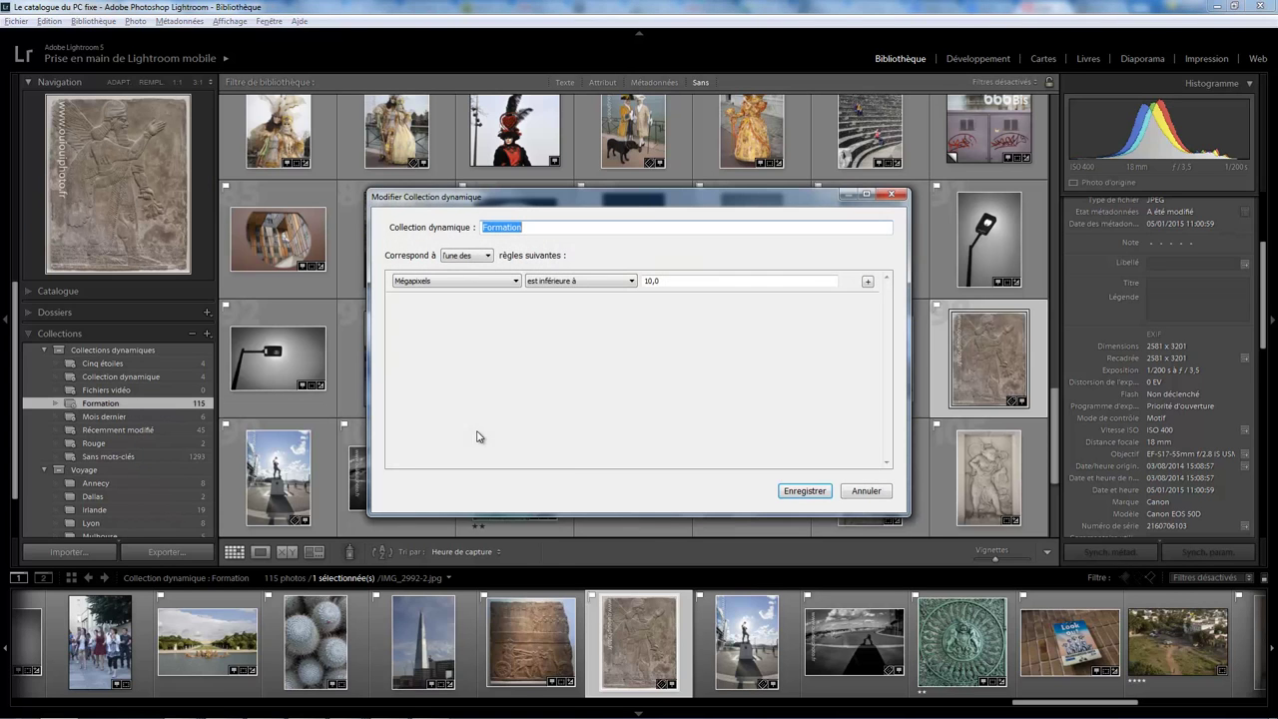
pyautogui.click(511, 281)
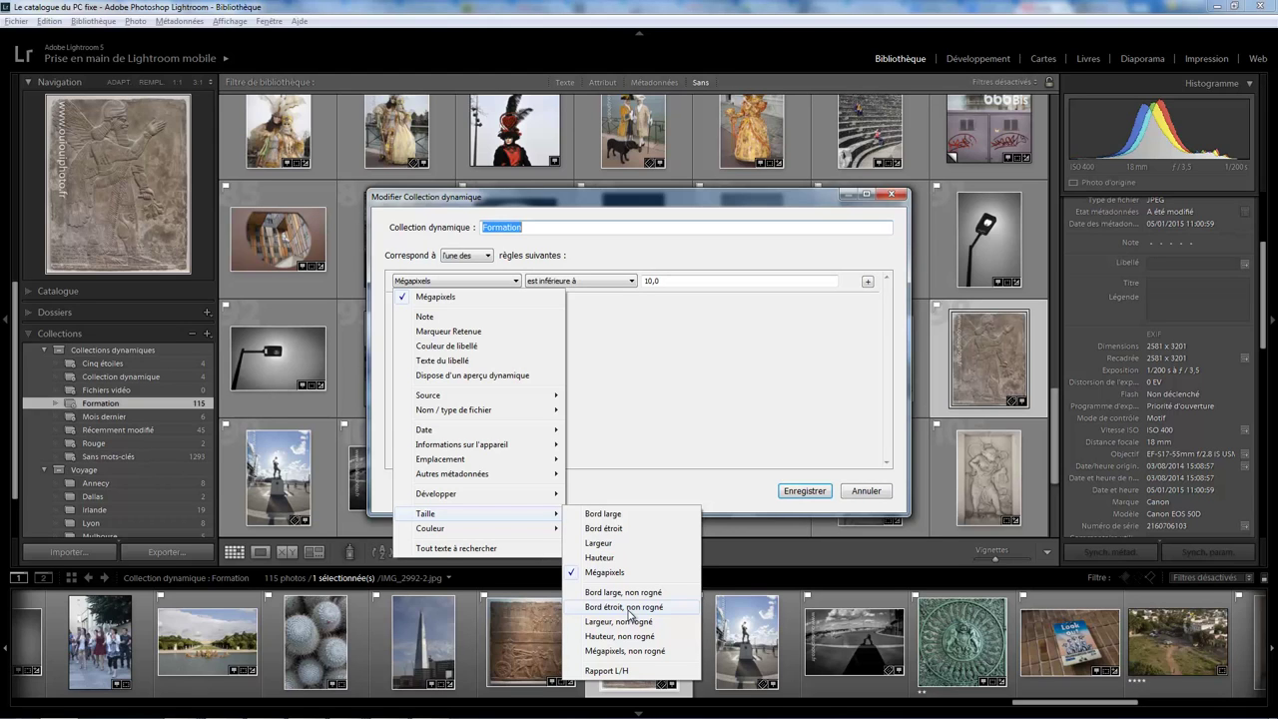
pyautogui.click(609, 513)
pyautogui.doubleClick(677, 280)
pyautogui.write('3000')
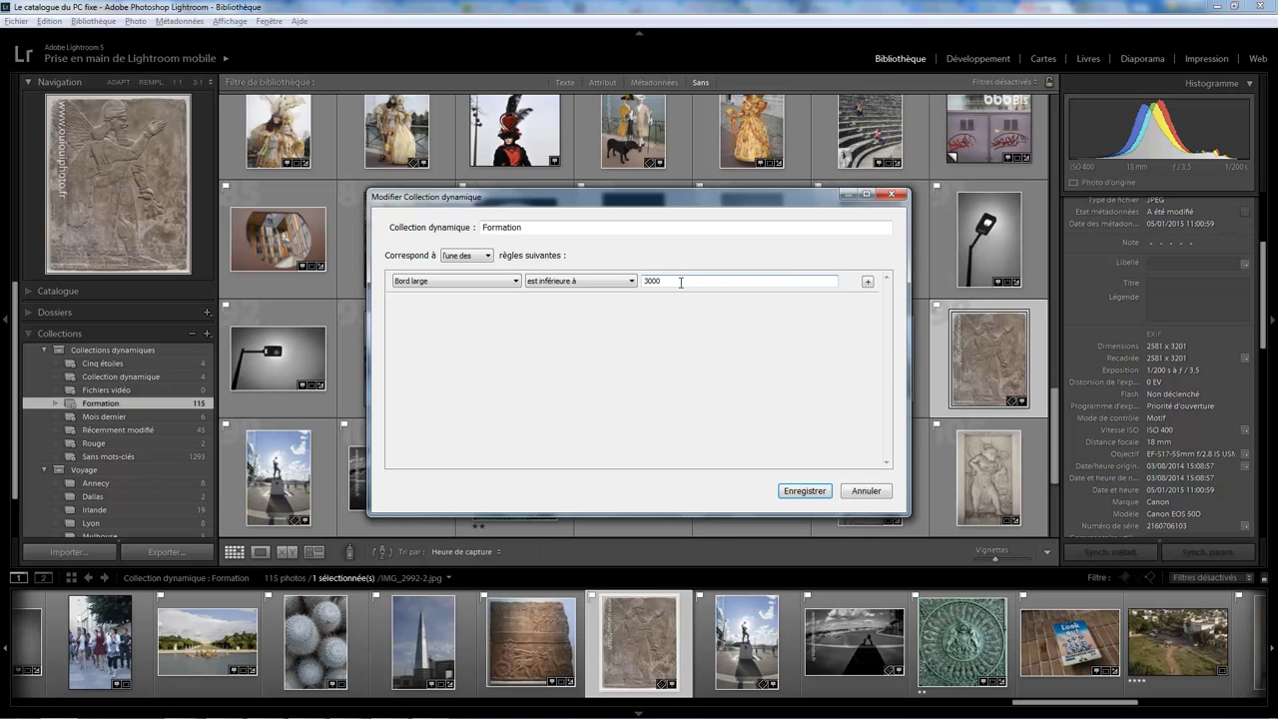
pyautogui.click(804, 490)
pyautogui.moveTo(751, 392)
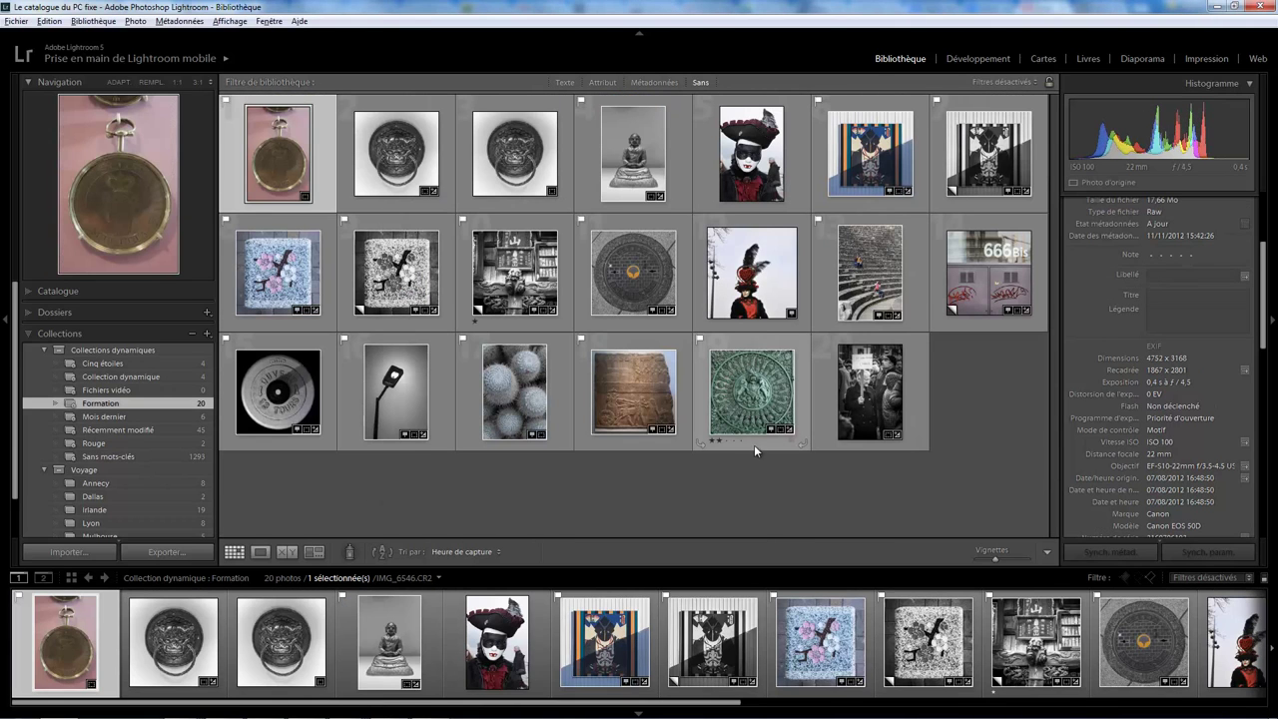
pyautogui.click(749, 445)
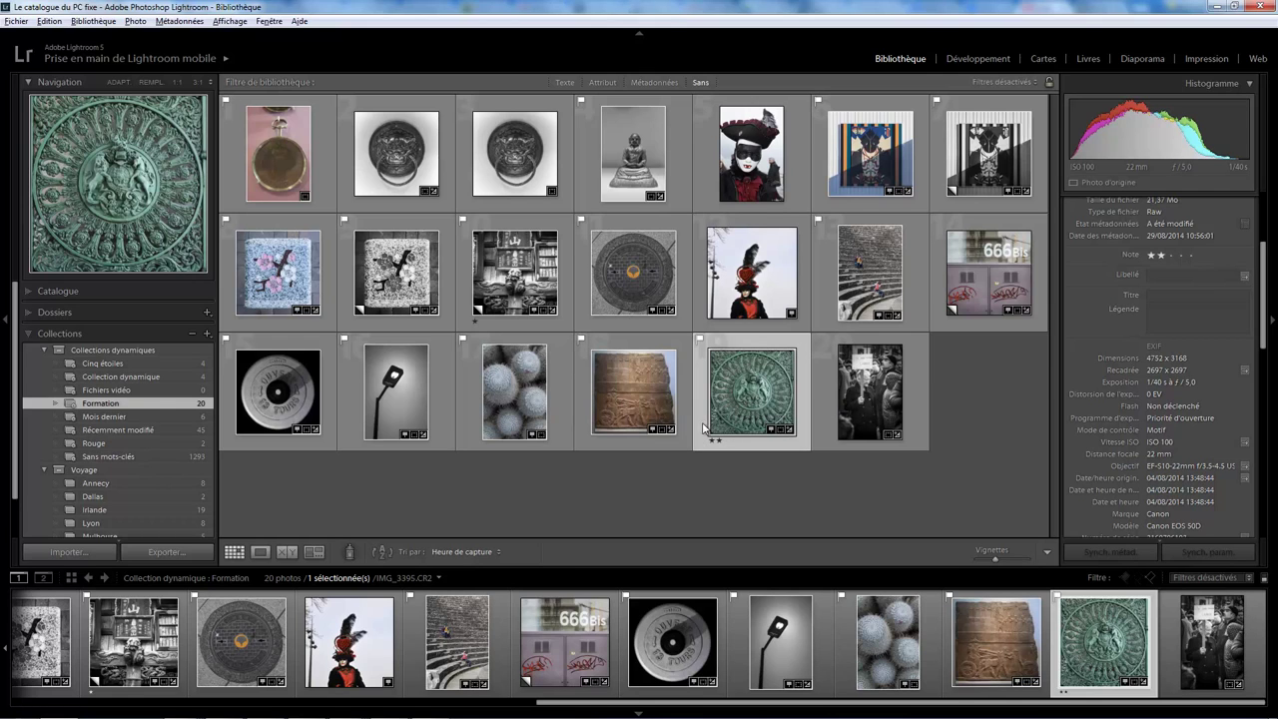
# Step: Switch Formation's rule to uncropped long edge below 3000, leaving 3 photos
pyautogui.rightClick(165, 404)
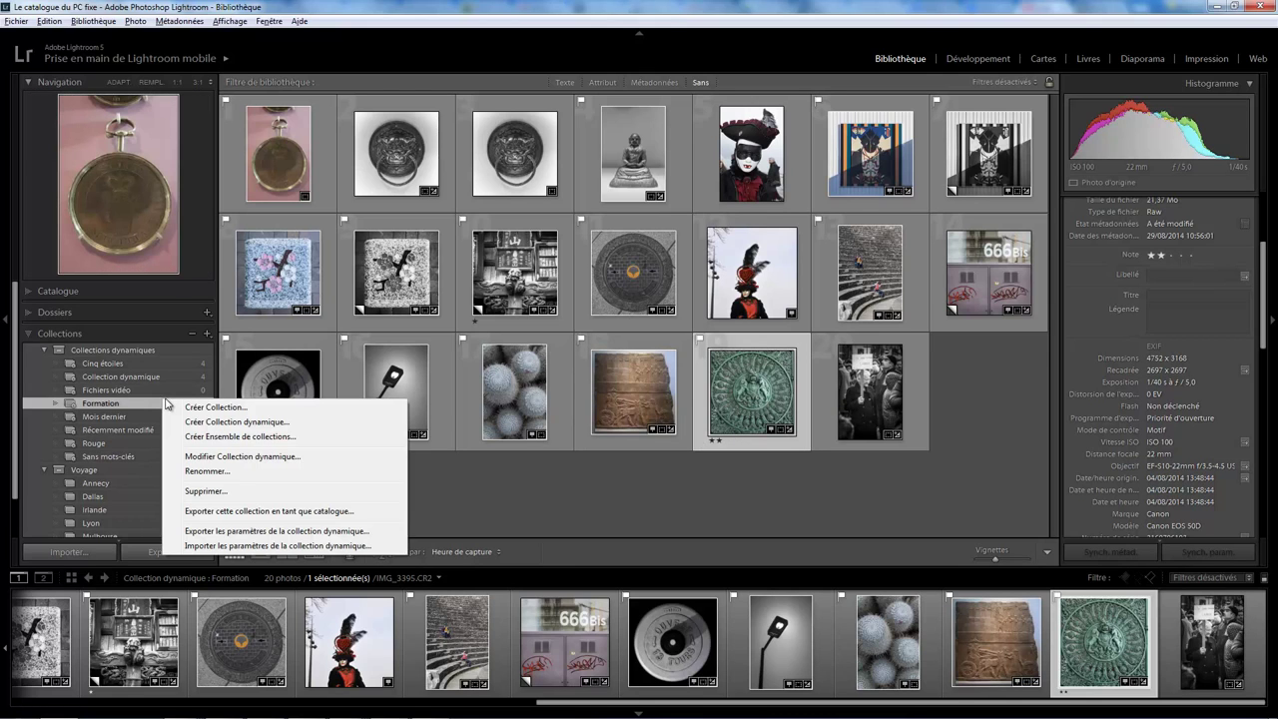
pyautogui.click(250, 457)
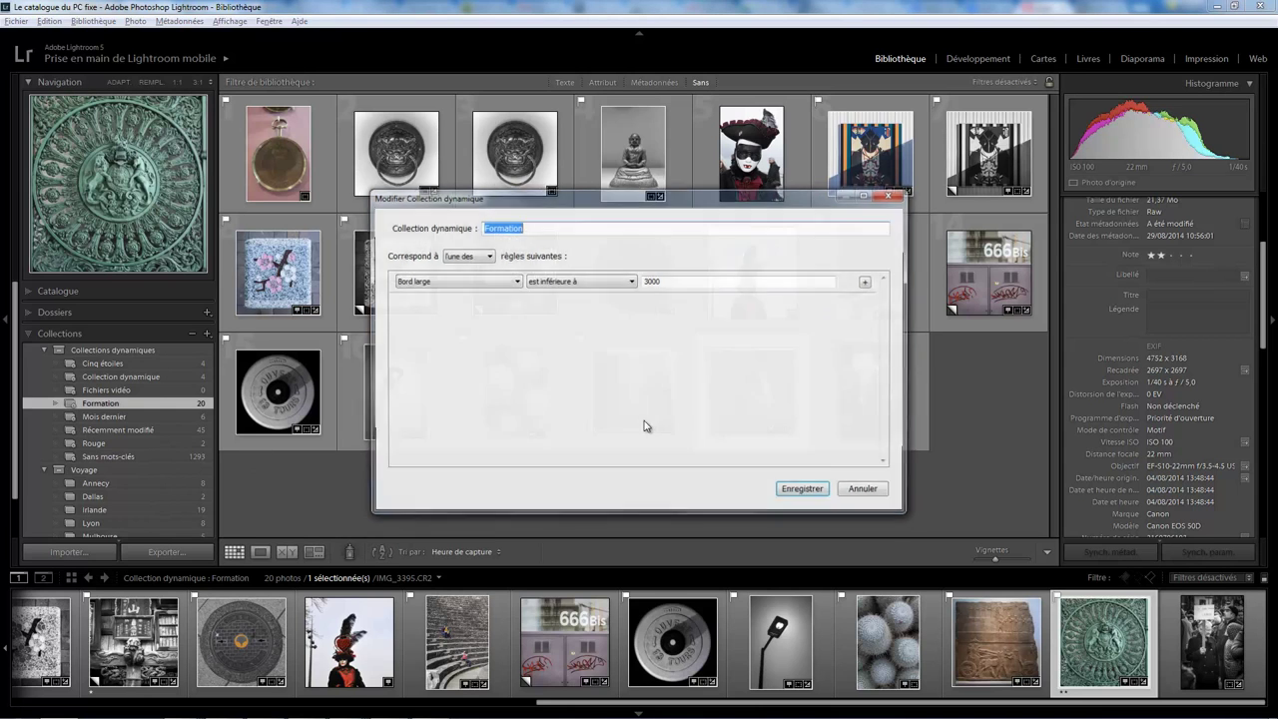
pyautogui.click(515, 284)
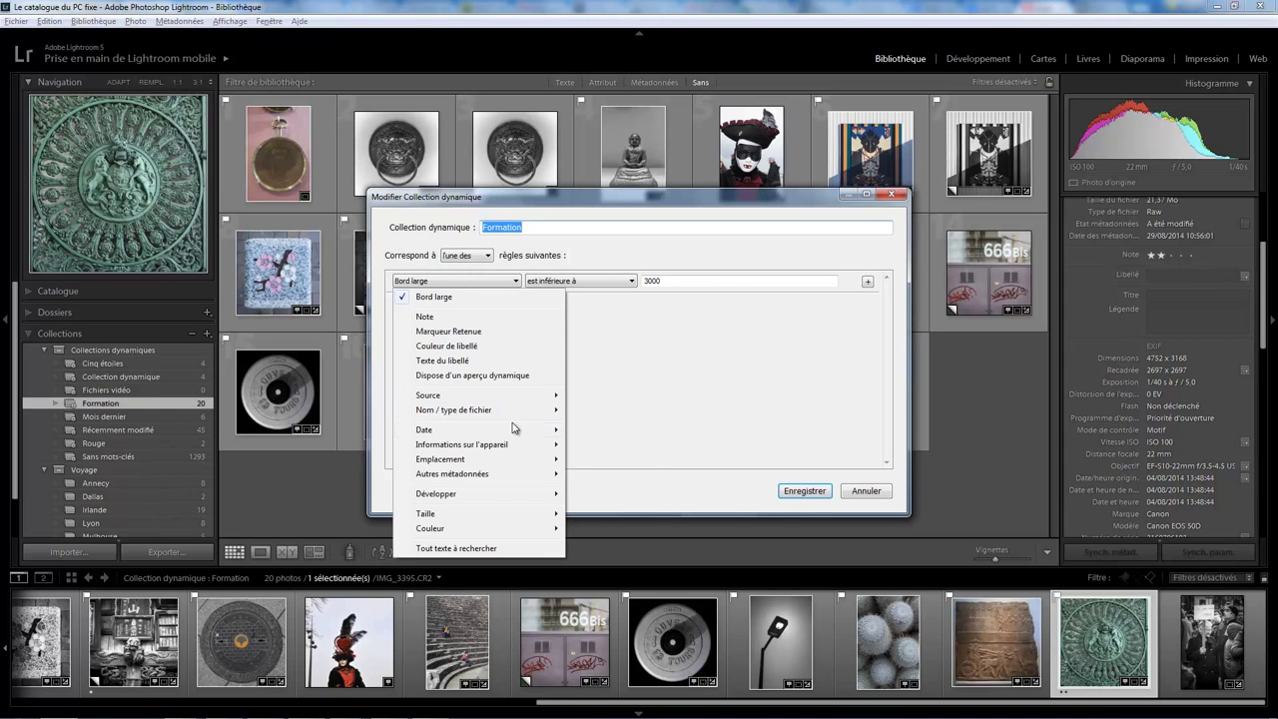
pyautogui.moveTo(425, 513)
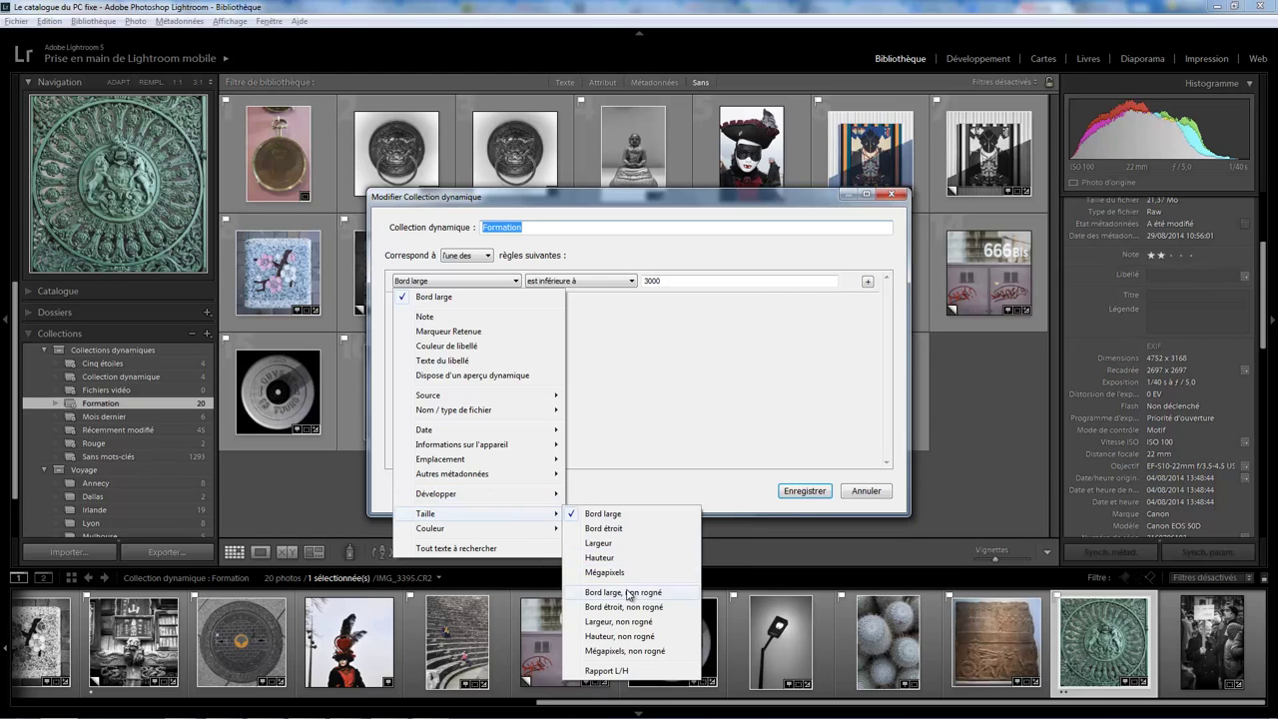
pyautogui.click(630, 593)
pyautogui.doubleClick(682, 281)
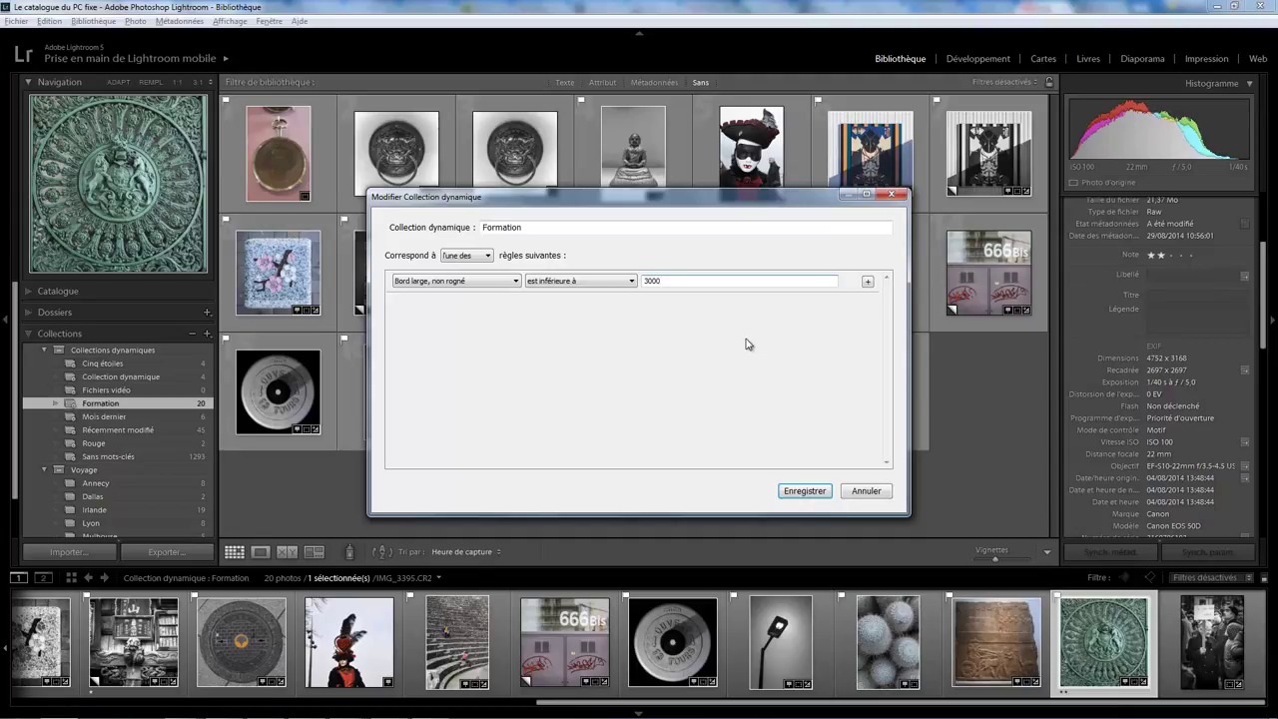
pyautogui.click(817, 494)
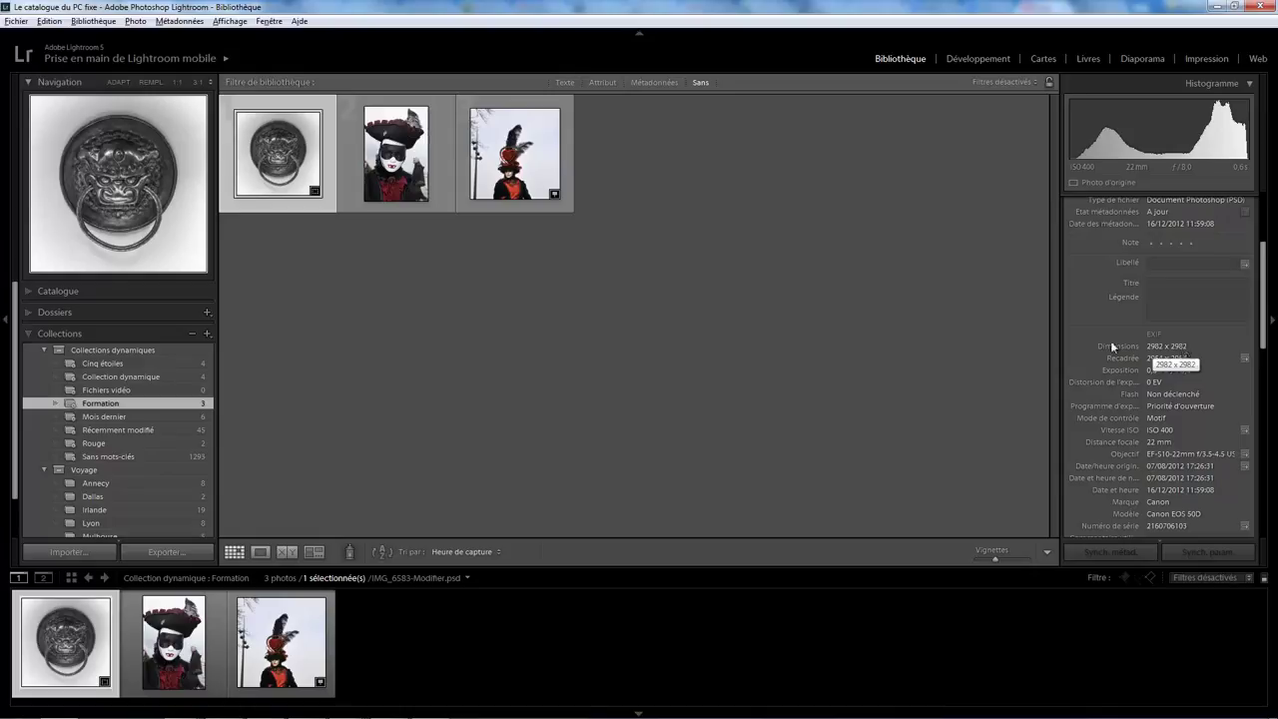
pyautogui.moveTo(278, 153)
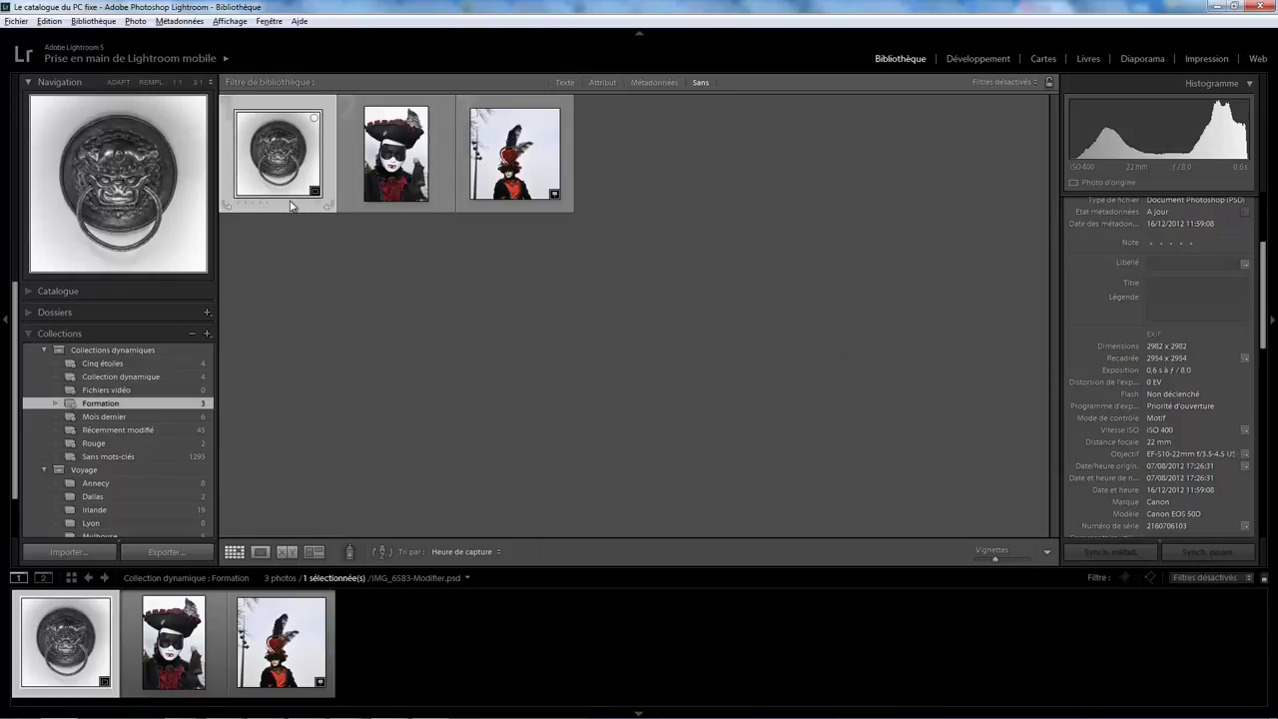
# Step: Set Formation's rule to Bits par couche est 8, giving 220 photos
pyautogui.rightClick(156, 402)
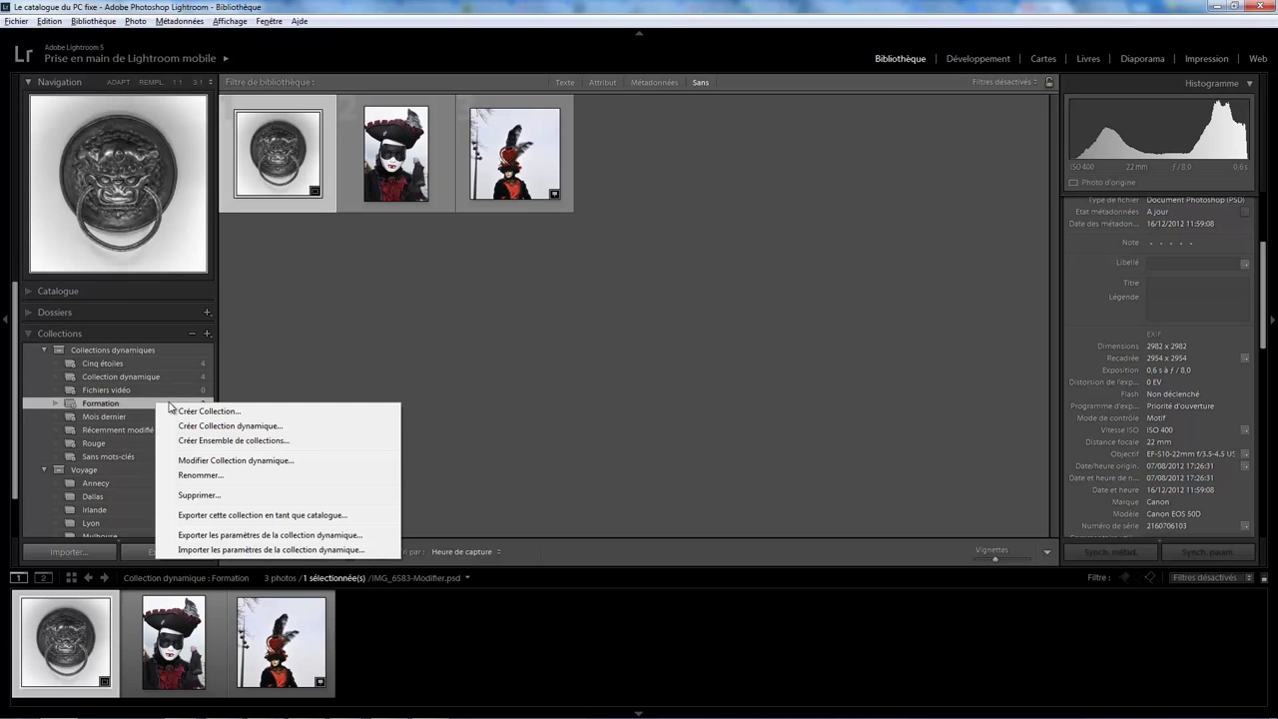
pyautogui.click(240, 460)
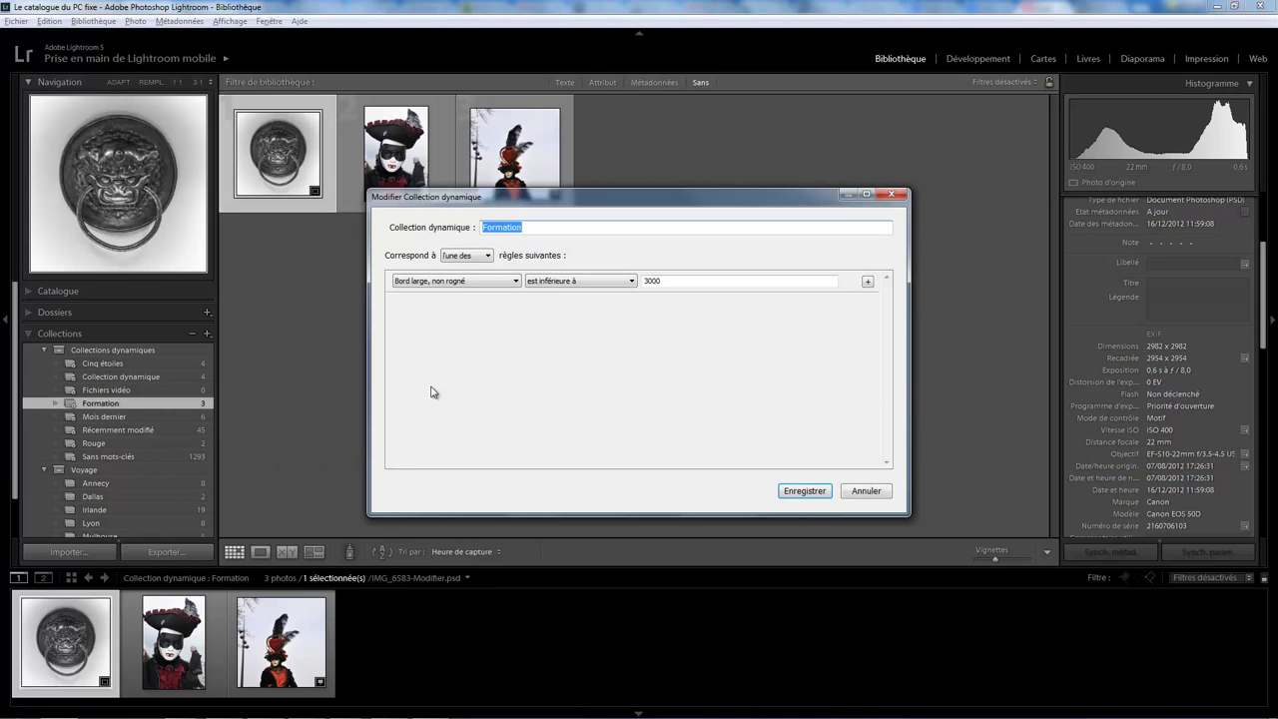
pyautogui.click(514, 284)
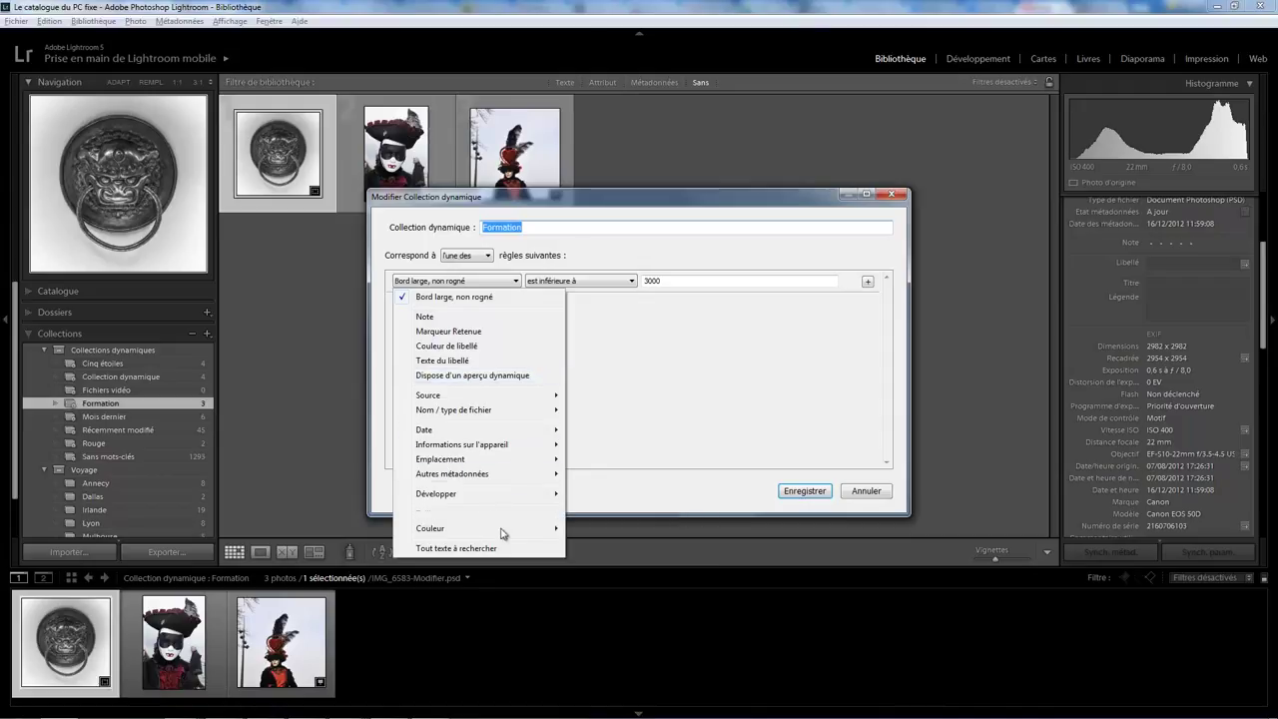
pyautogui.moveTo(470, 528)
pyautogui.click(612, 529)
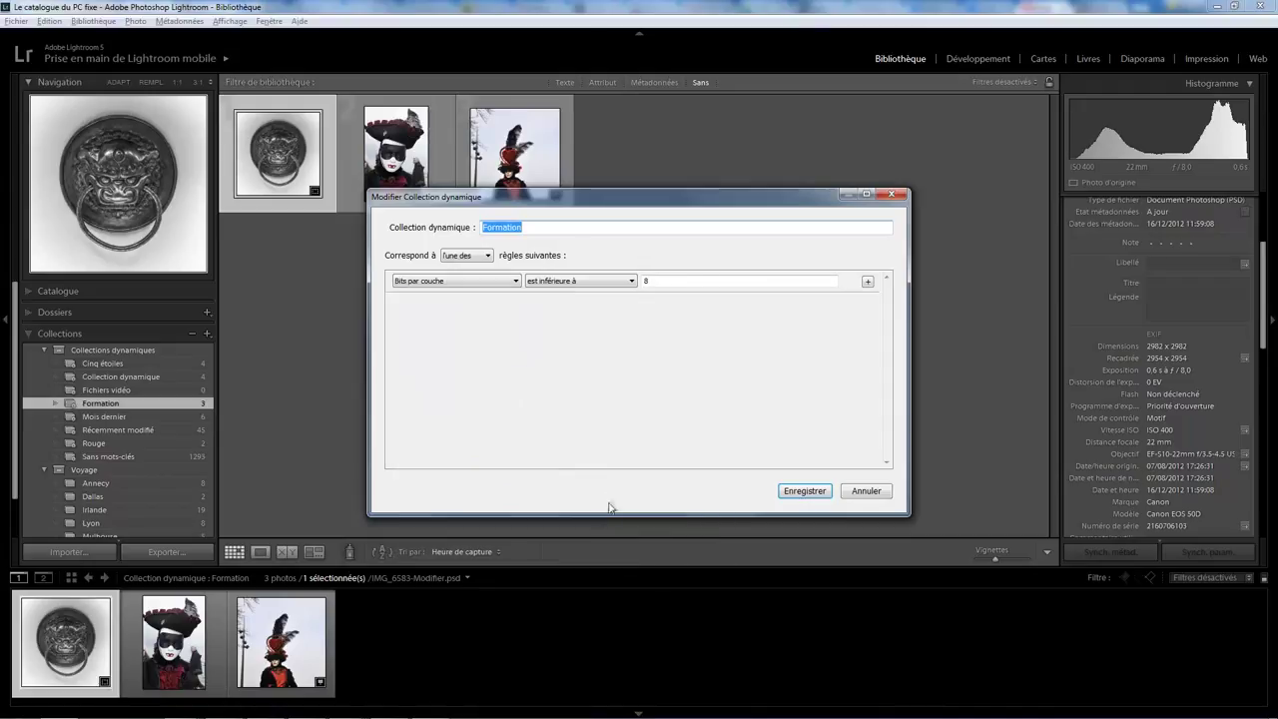
pyautogui.click(627, 283)
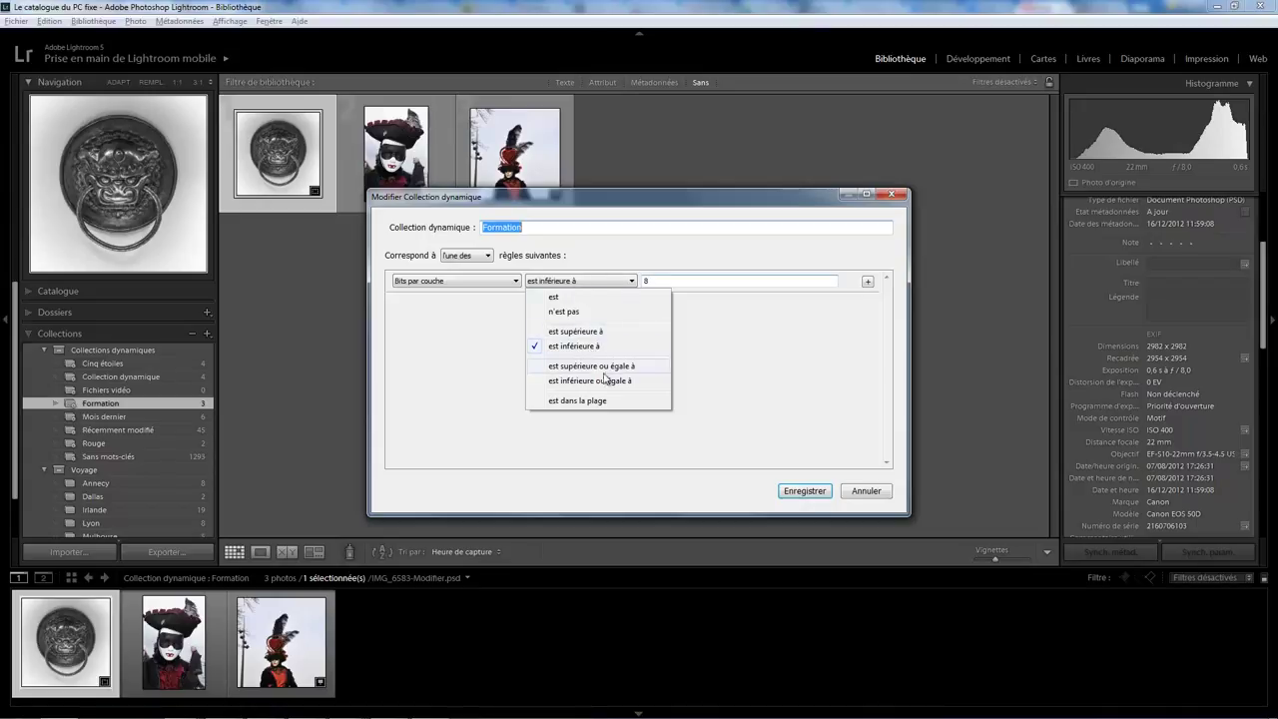
pyautogui.click(581, 299)
pyautogui.click(804, 490)
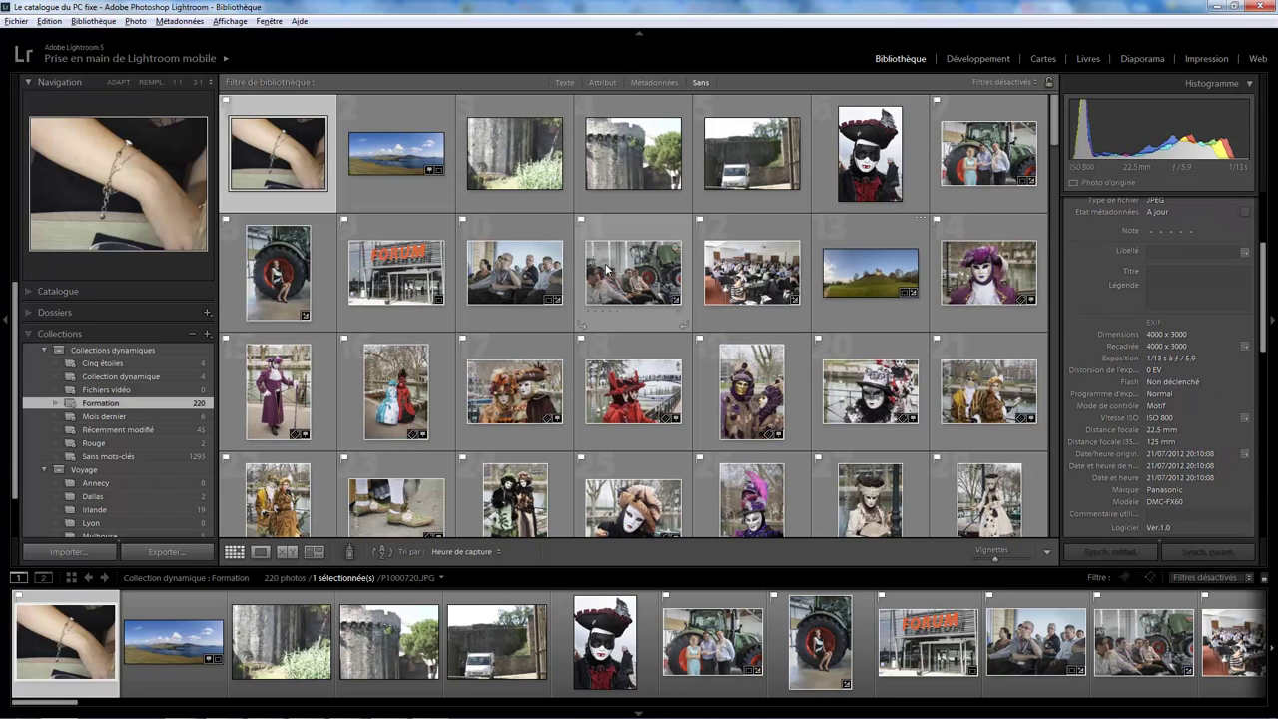
# Step: Inspect the panorama and purple-mask photos' metadata, including IMG_7811-2.jpg at 3872 x 2582
pyautogui.click(425, 189)
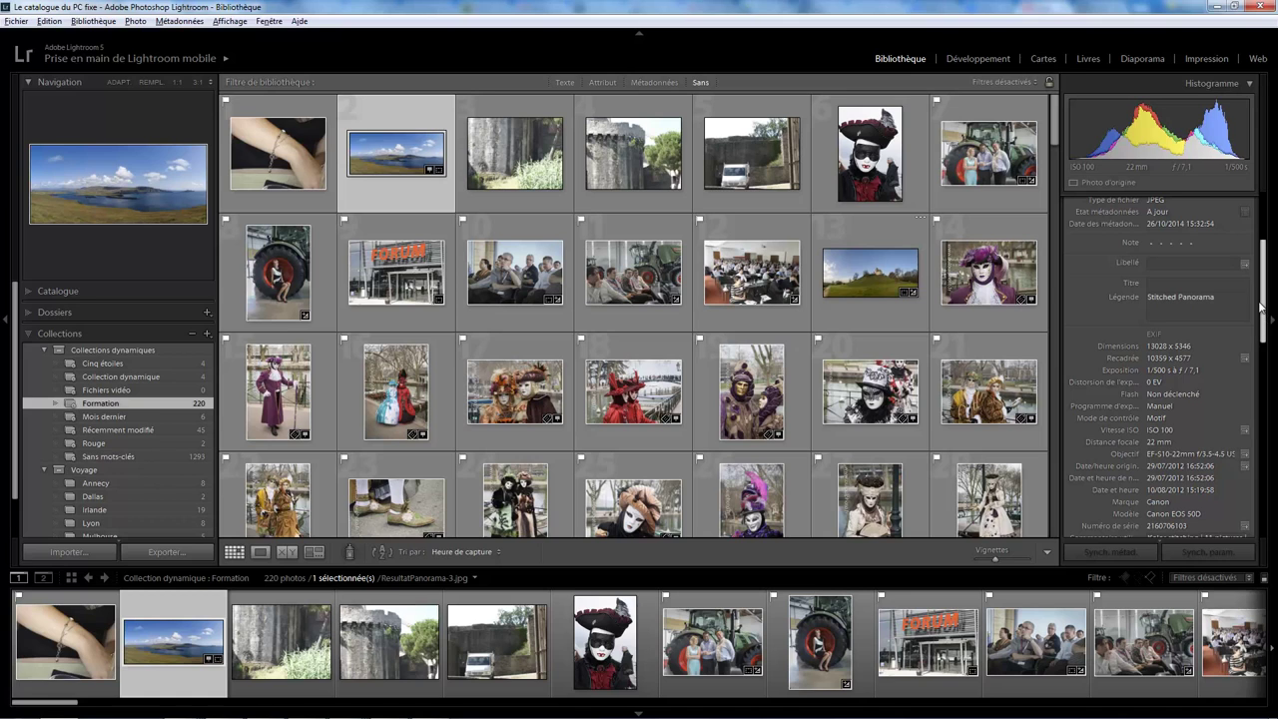
pyautogui.scroll(3, 1260, 307)
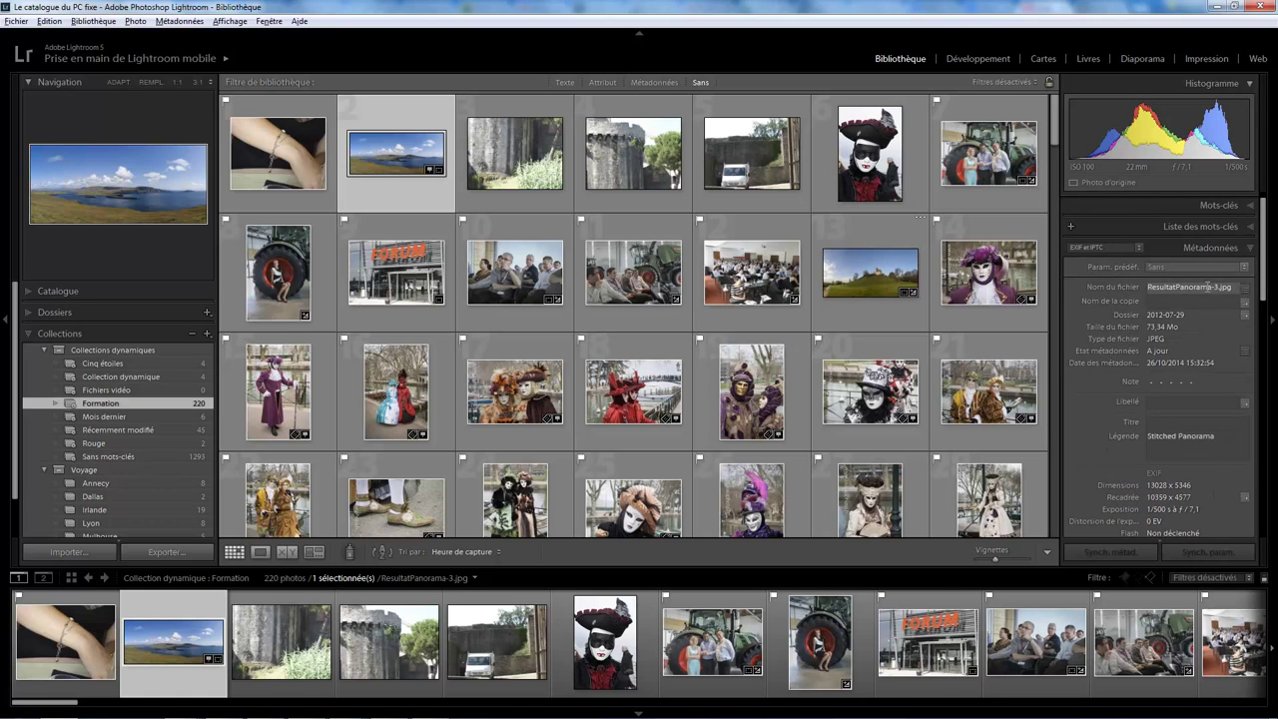
pyautogui.click(993, 321)
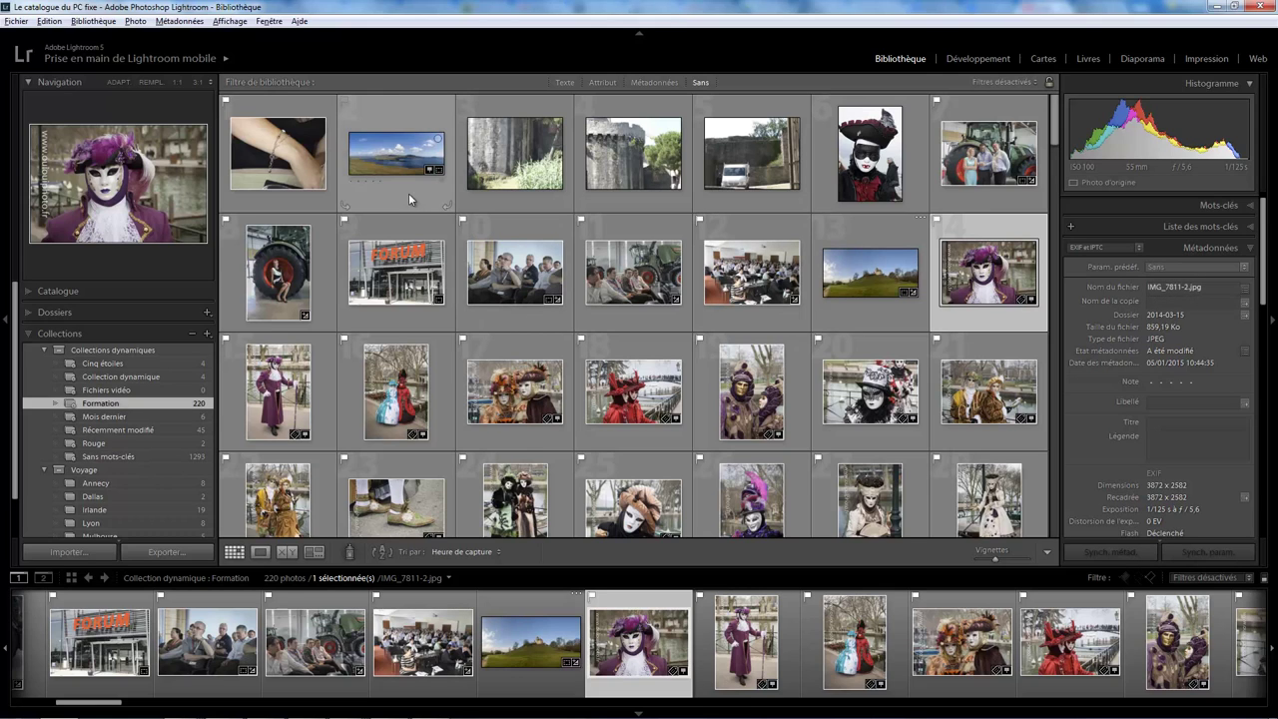
# Step: Change Formation's bit-depth rule to 16 bits per channel and save it
pyautogui.rightClick(169, 403)
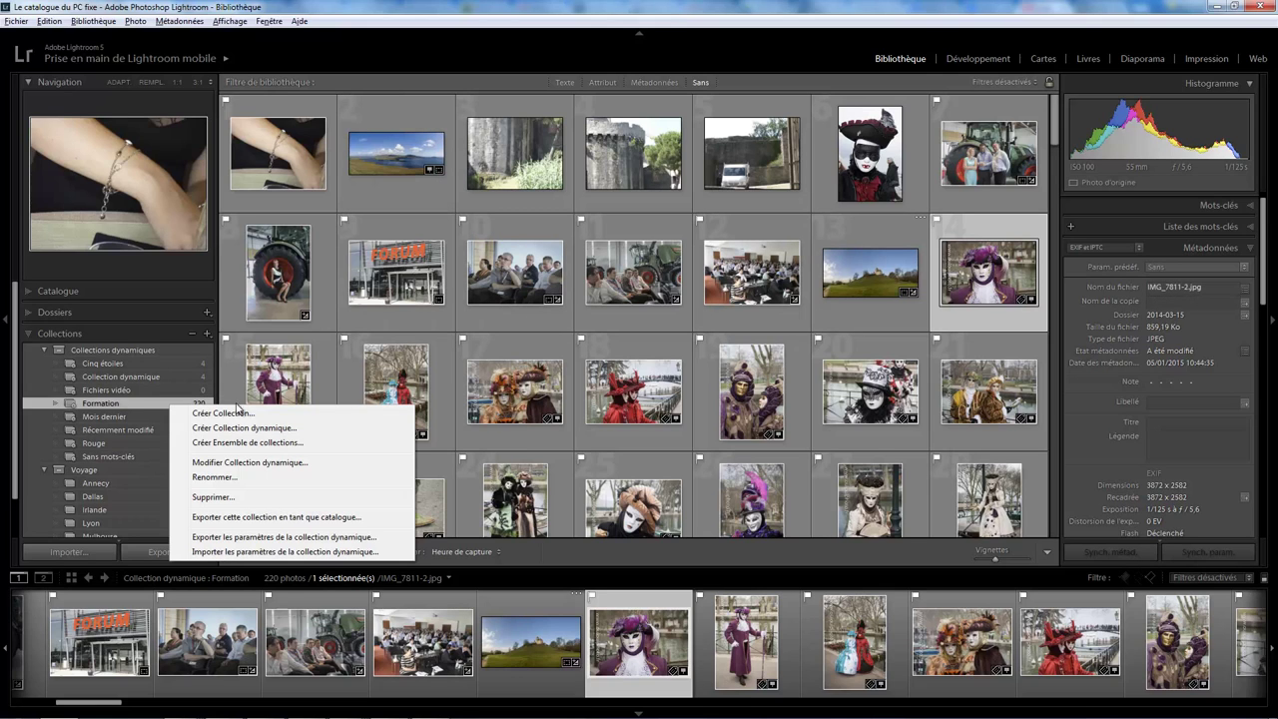
pyautogui.click(266, 463)
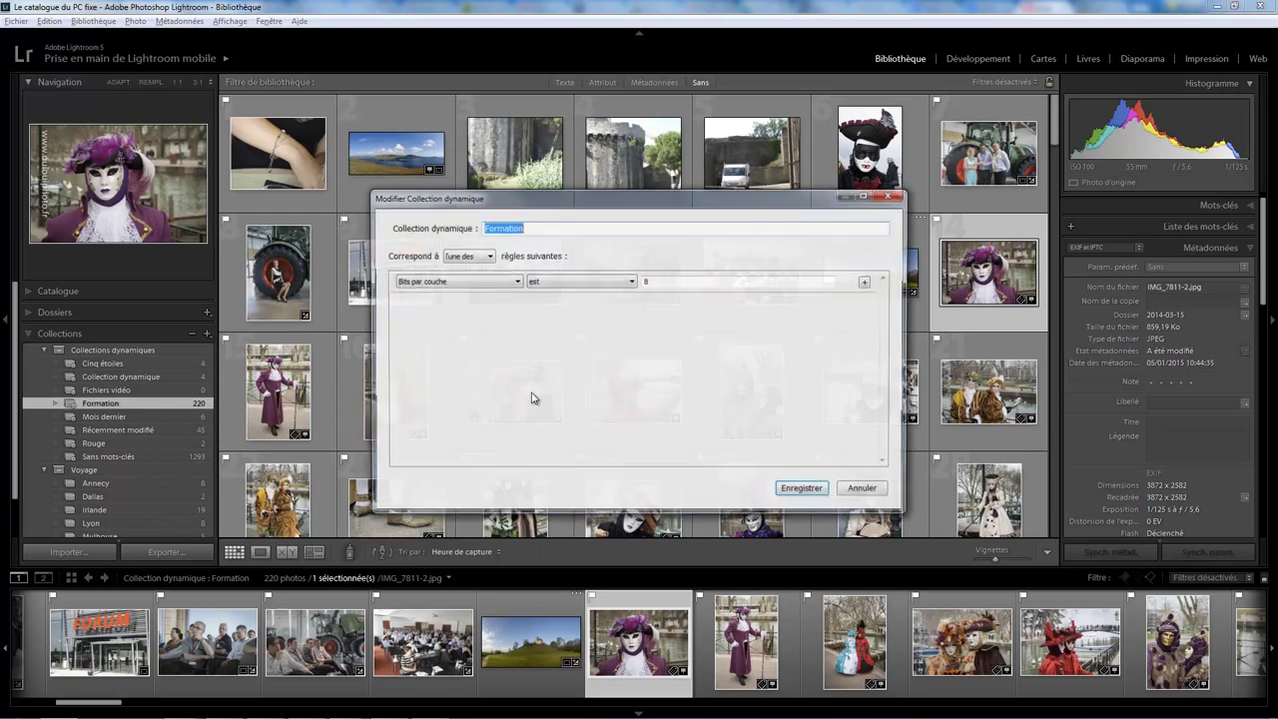
pyautogui.doubleClick(646, 280)
pyautogui.write('16')
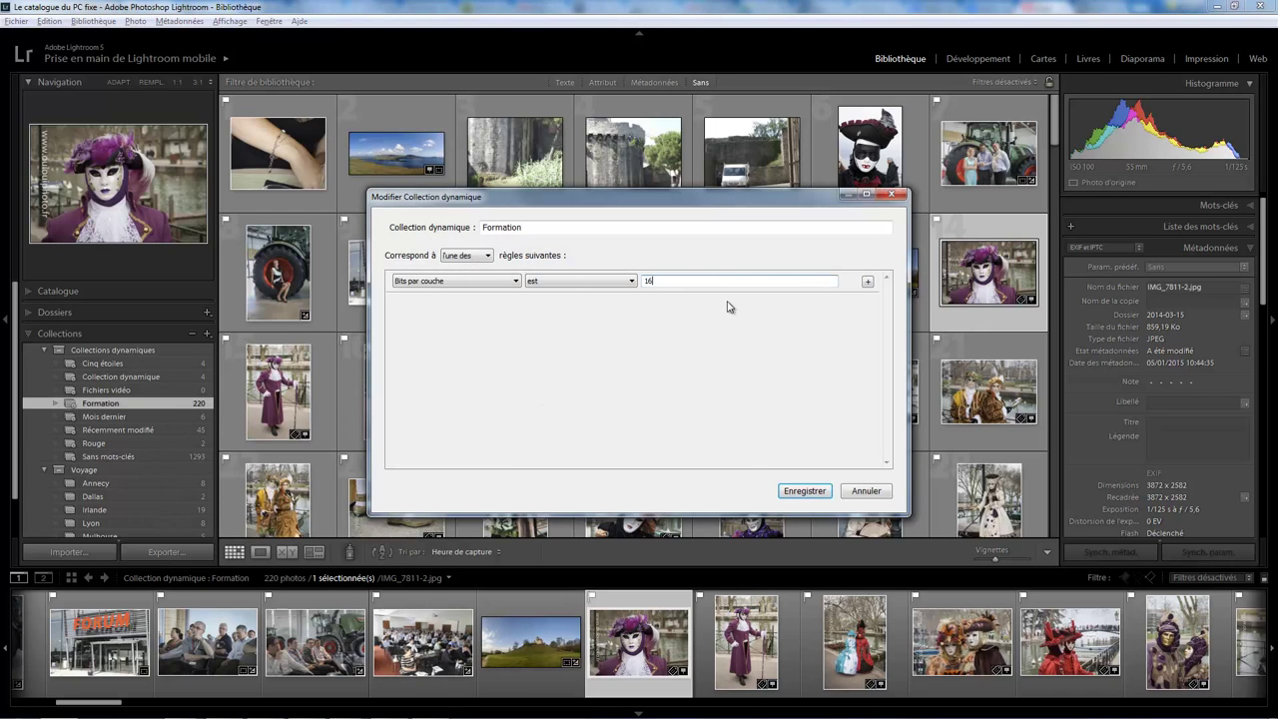
pyautogui.click(804, 491)
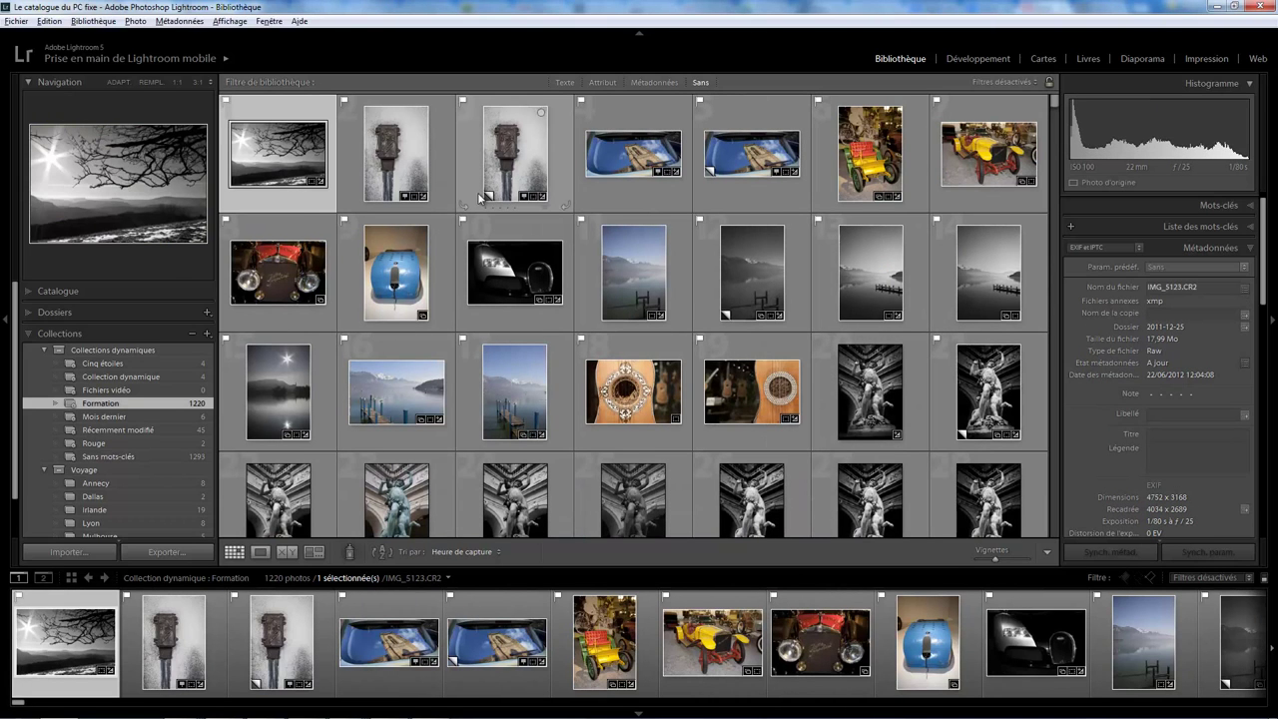
# Step: Inspect several of the 1220 matching photos, including the misty lake
pyautogui.click(445, 183)
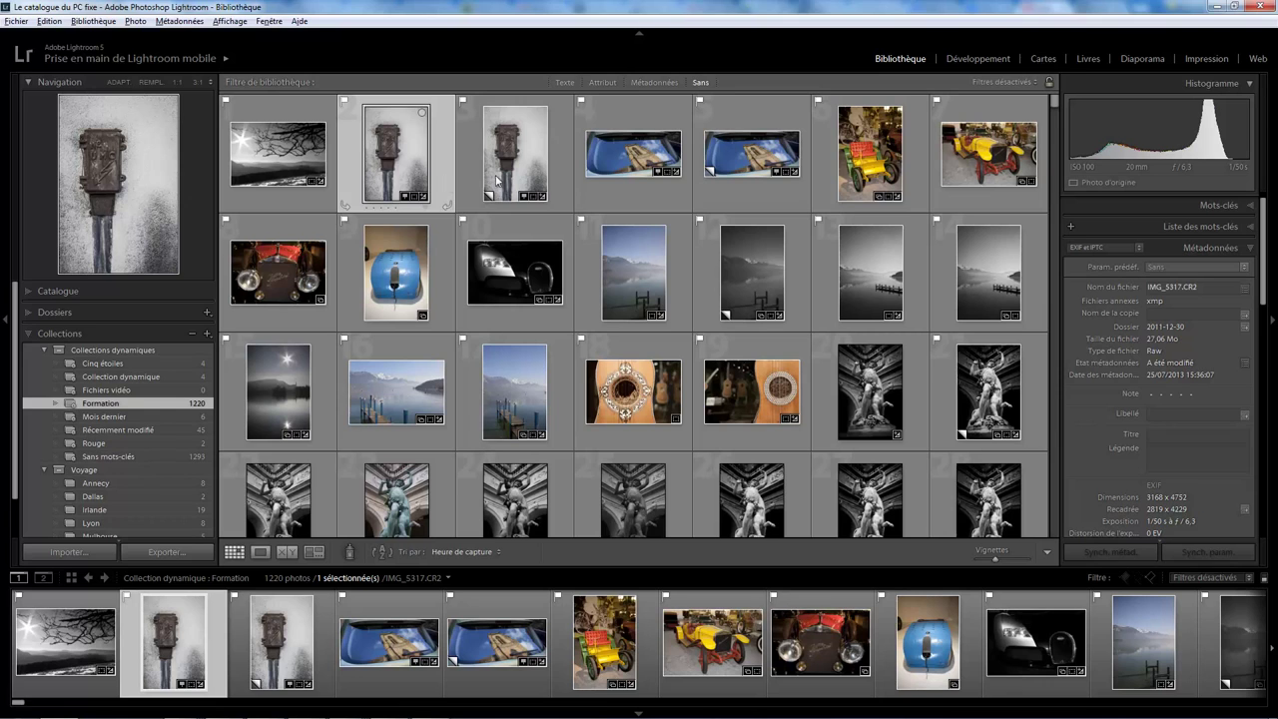
pyautogui.click(751, 195)
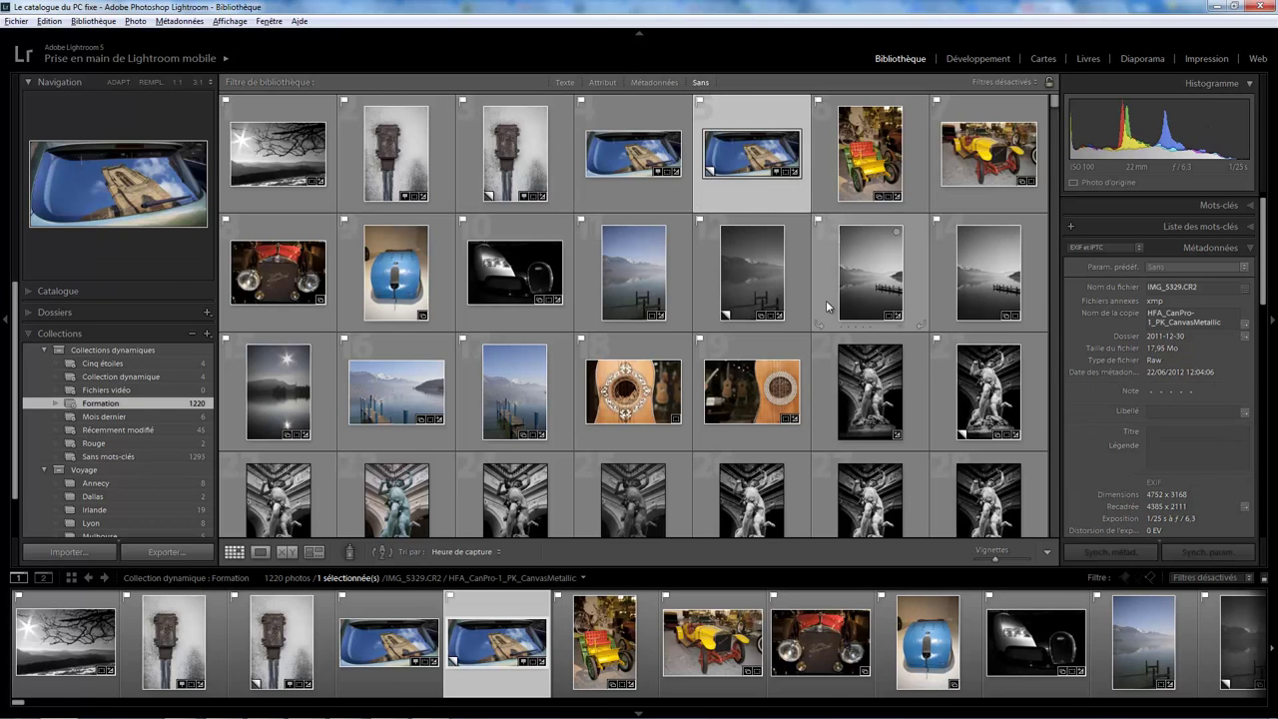
pyautogui.click(829, 300)
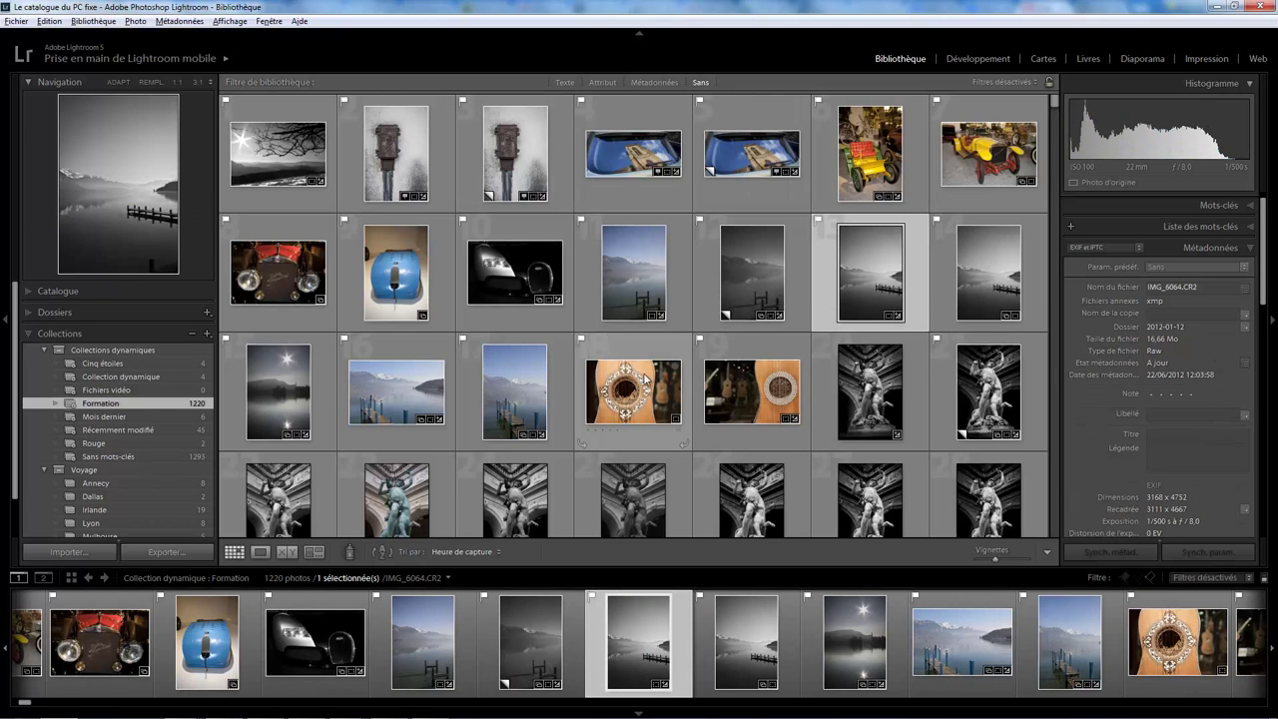
# Step: Set Formation's rule to Mode colorimétrique source est CMJN, leaving 0 photos
pyautogui.rightClick(178, 405)
pyautogui.click(279, 462)
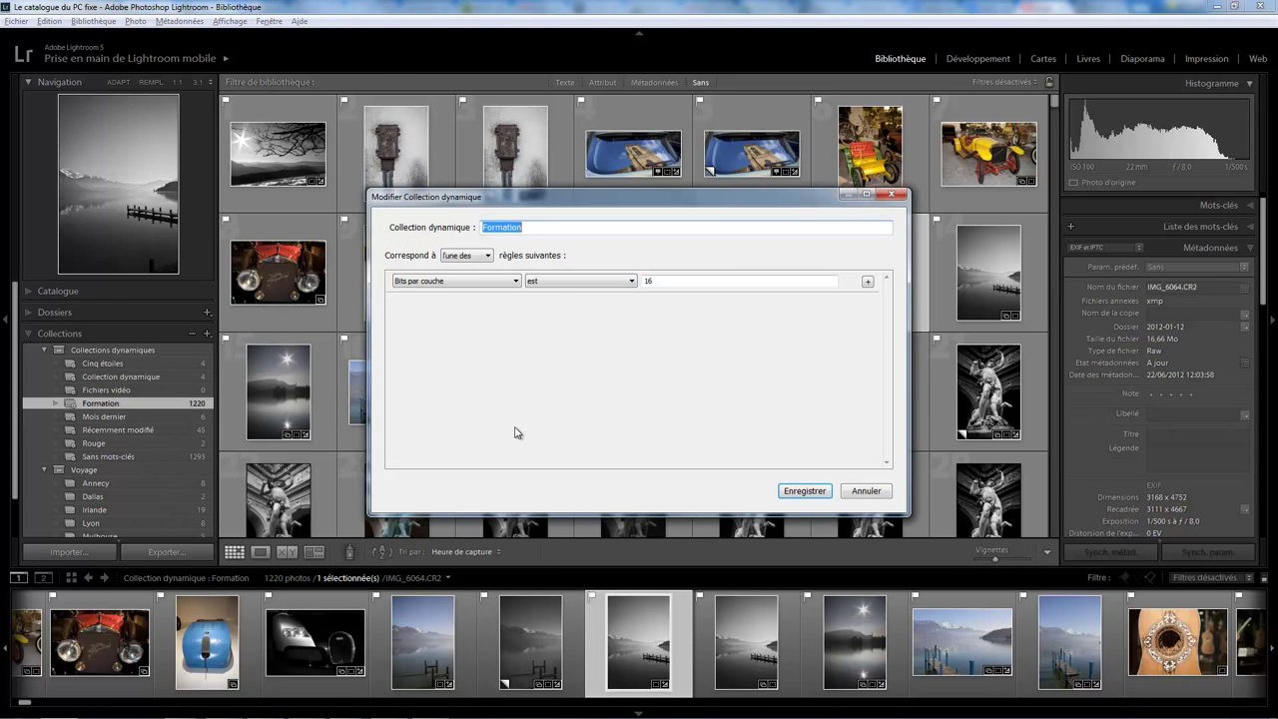
pyautogui.click(509, 282)
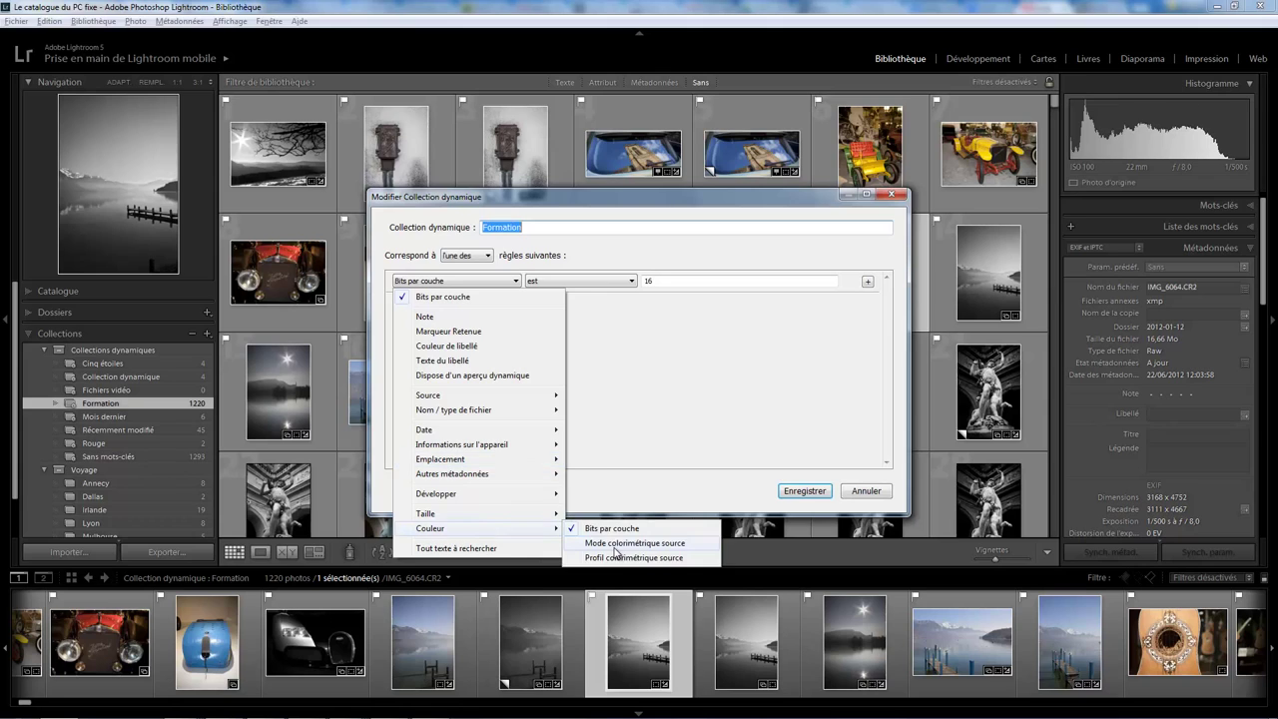
pyautogui.moveTo(478, 528)
pyautogui.click(622, 544)
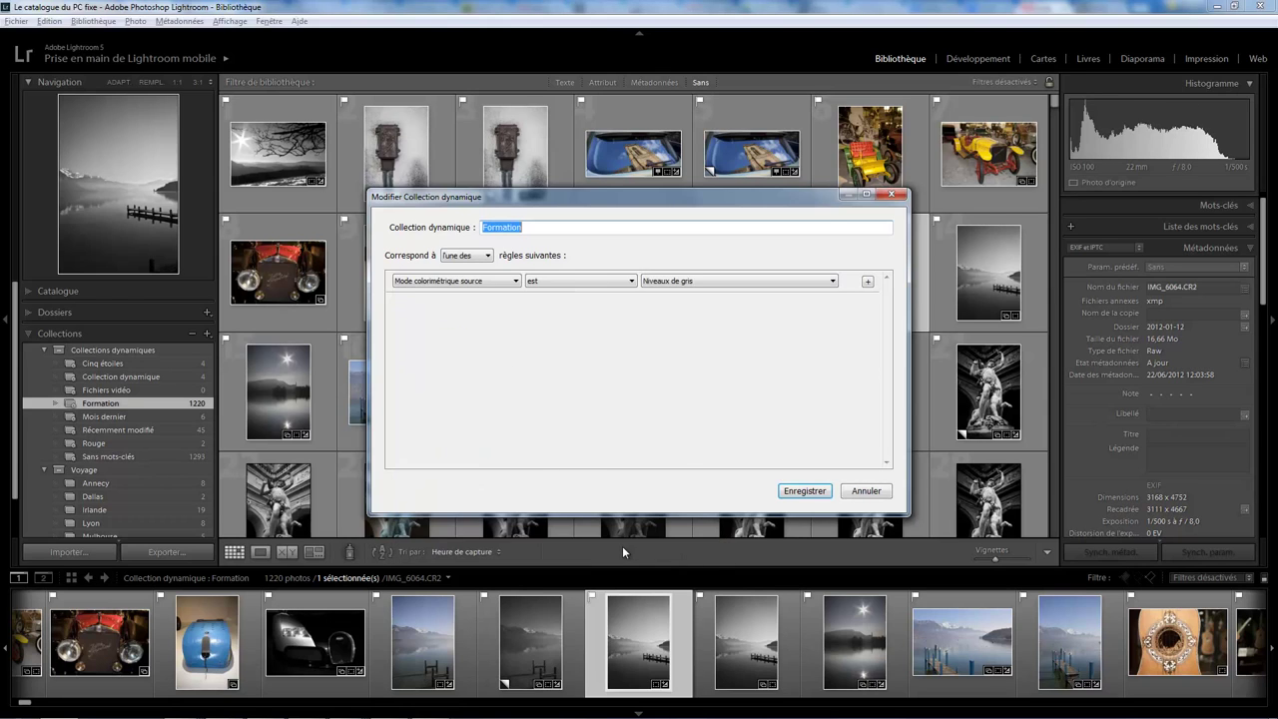
pyautogui.click(721, 283)
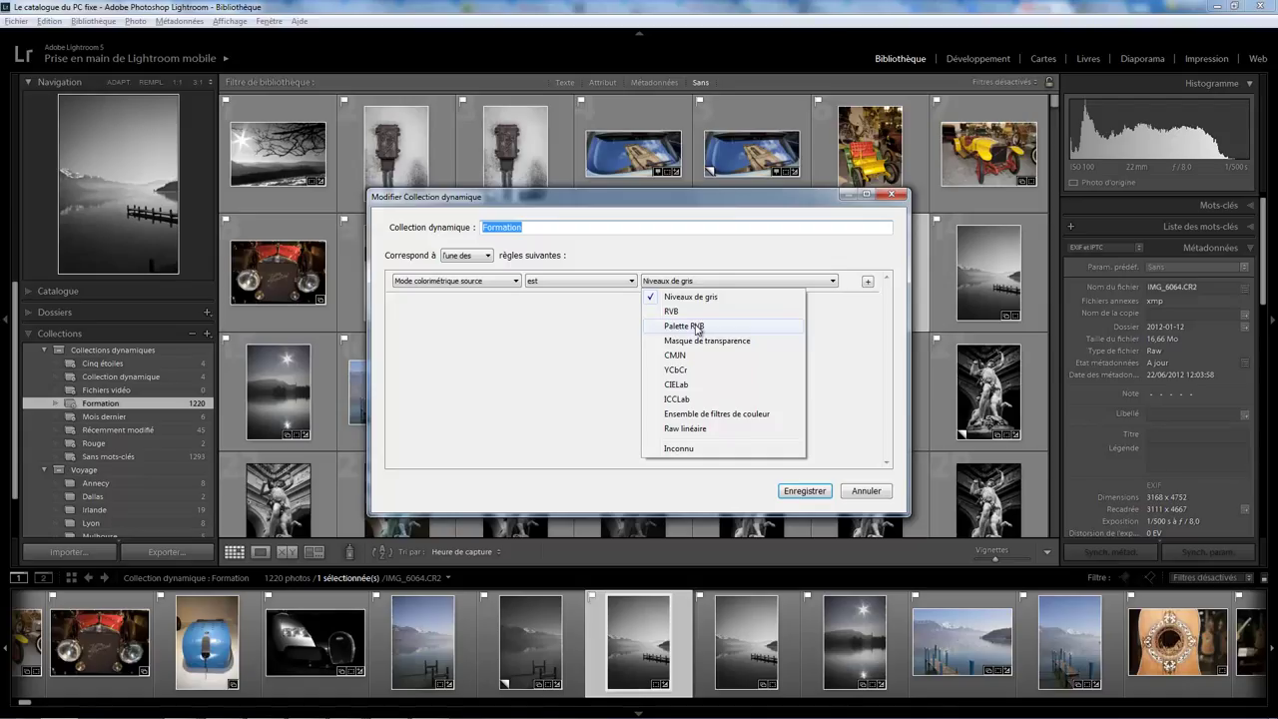
pyautogui.click(679, 356)
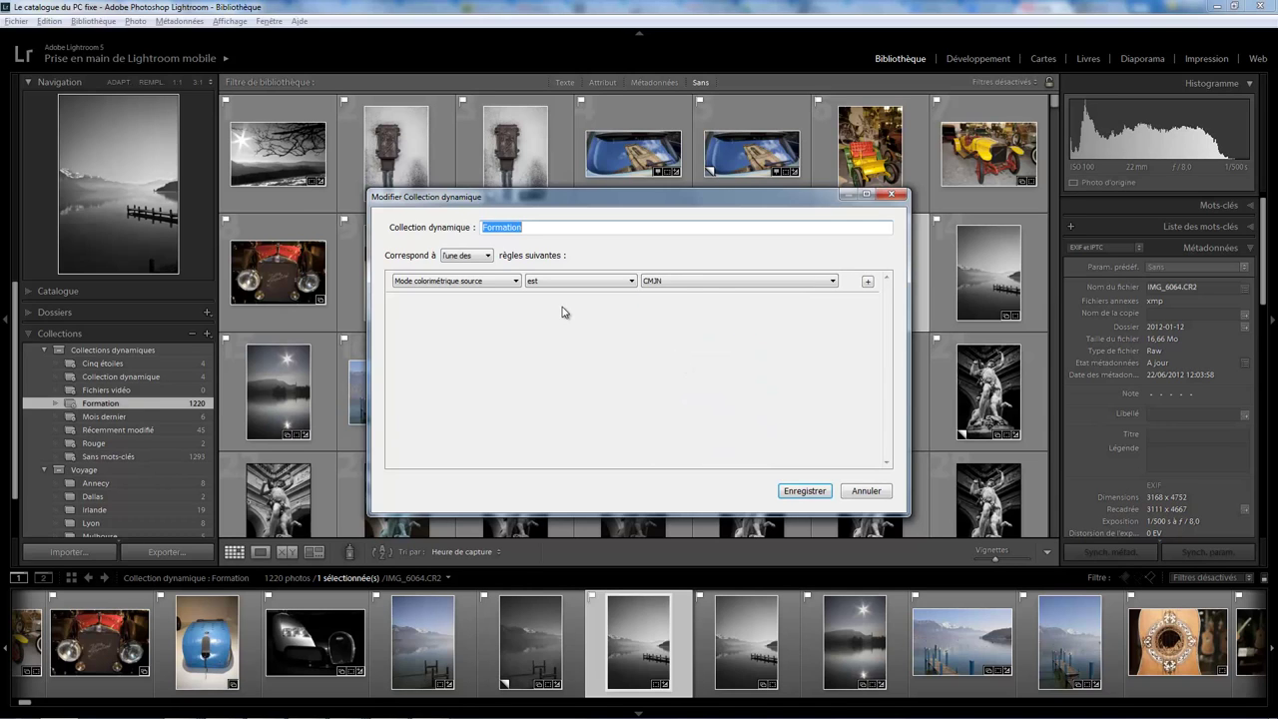
pyautogui.click(811, 492)
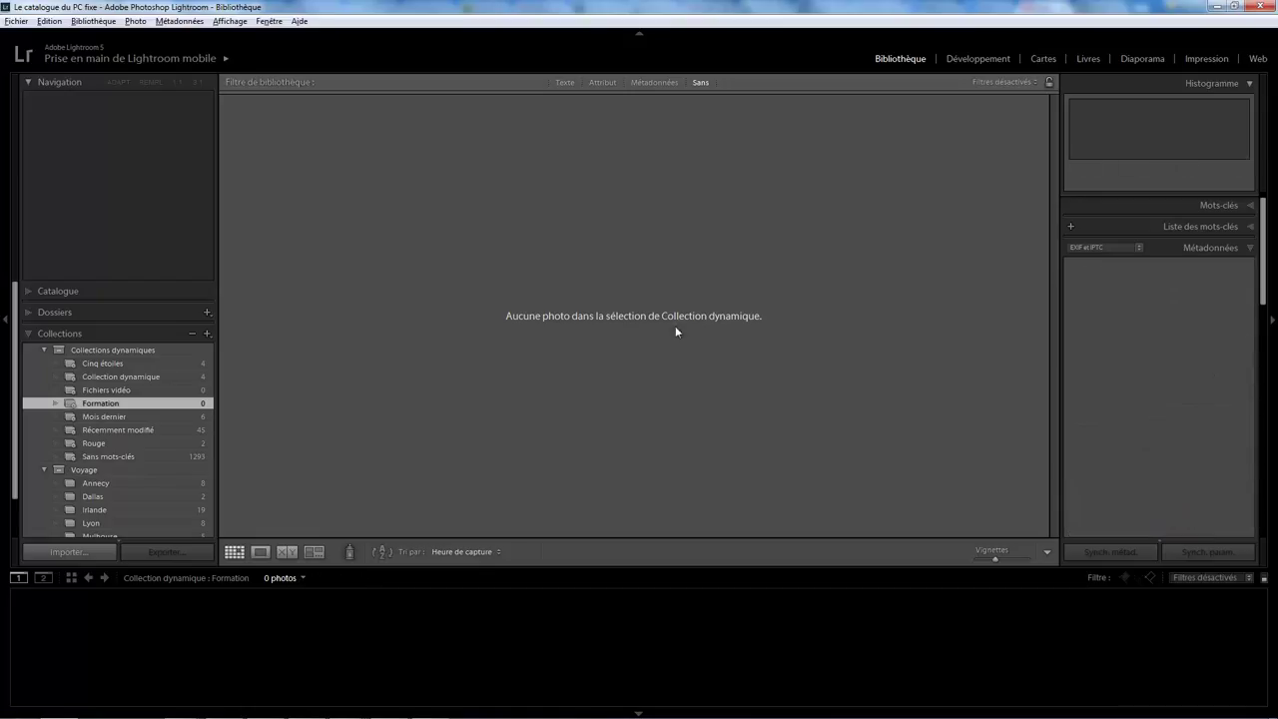
# Step: Redefine Formation as Tout texte à rechercher contient 'panorama', leaving 3 photos
pyautogui.rightClick(174, 404)
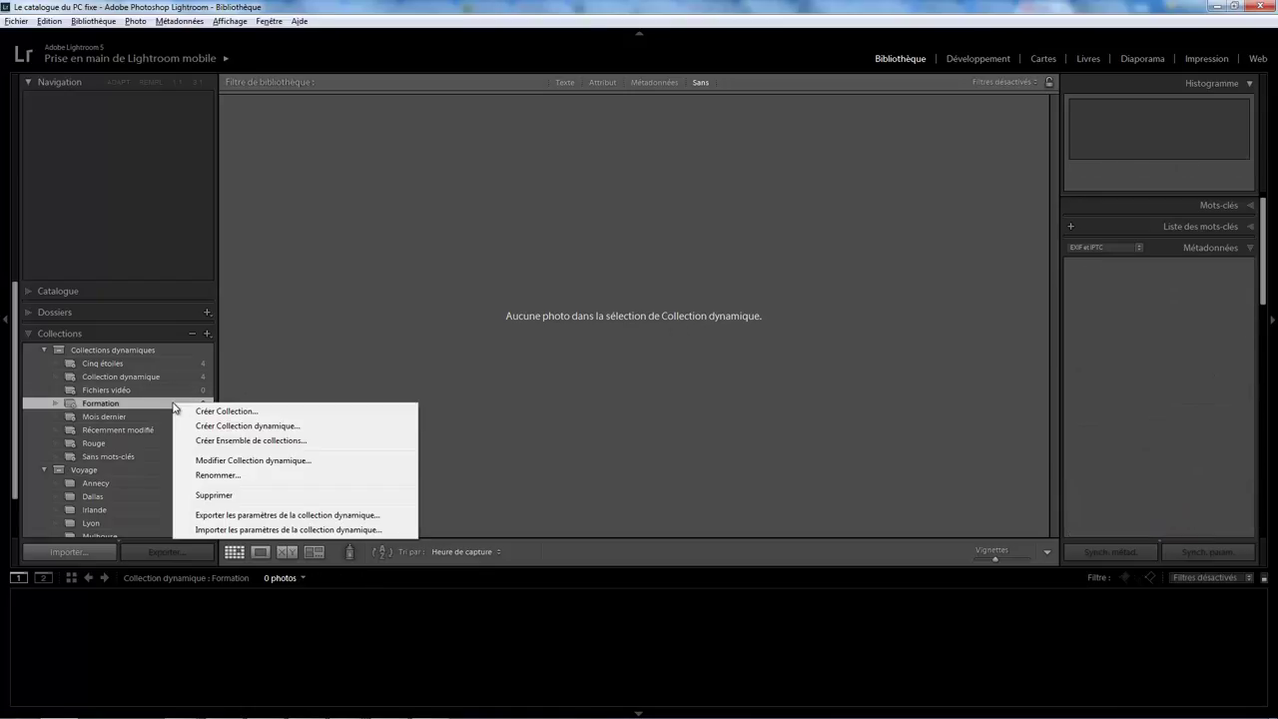
pyautogui.click(253, 462)
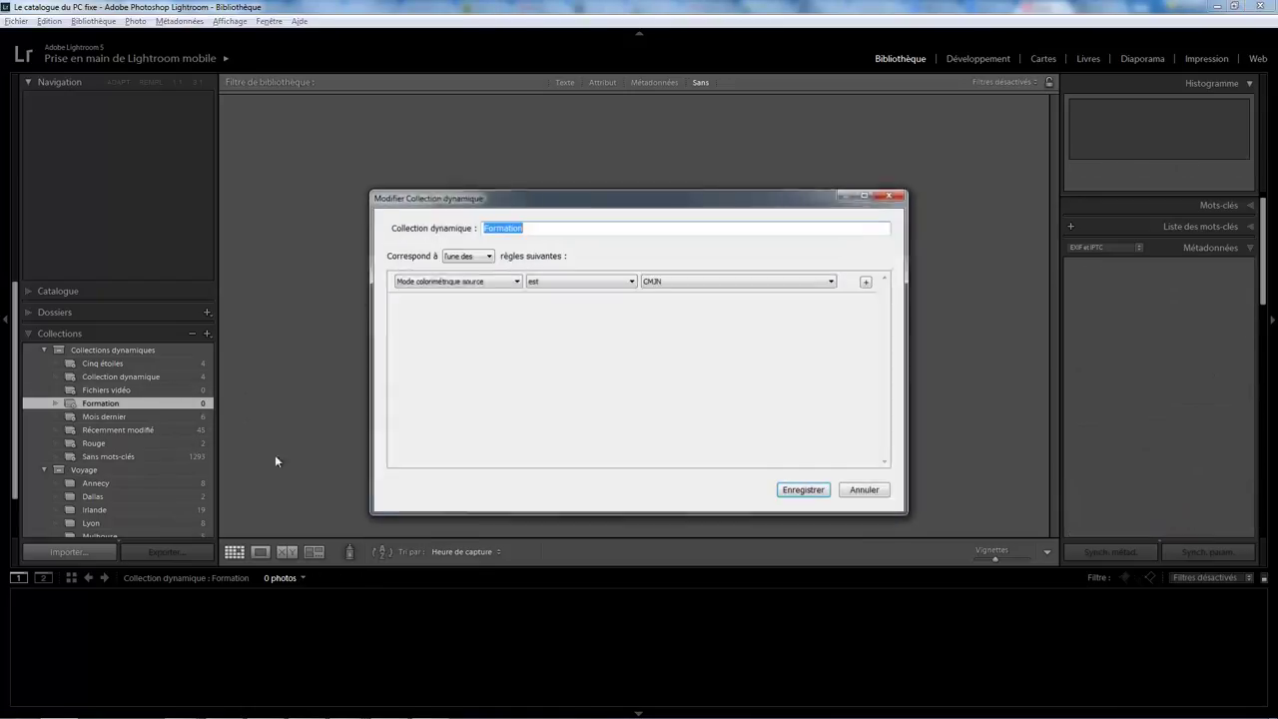
pyautogui.click(515, 281)
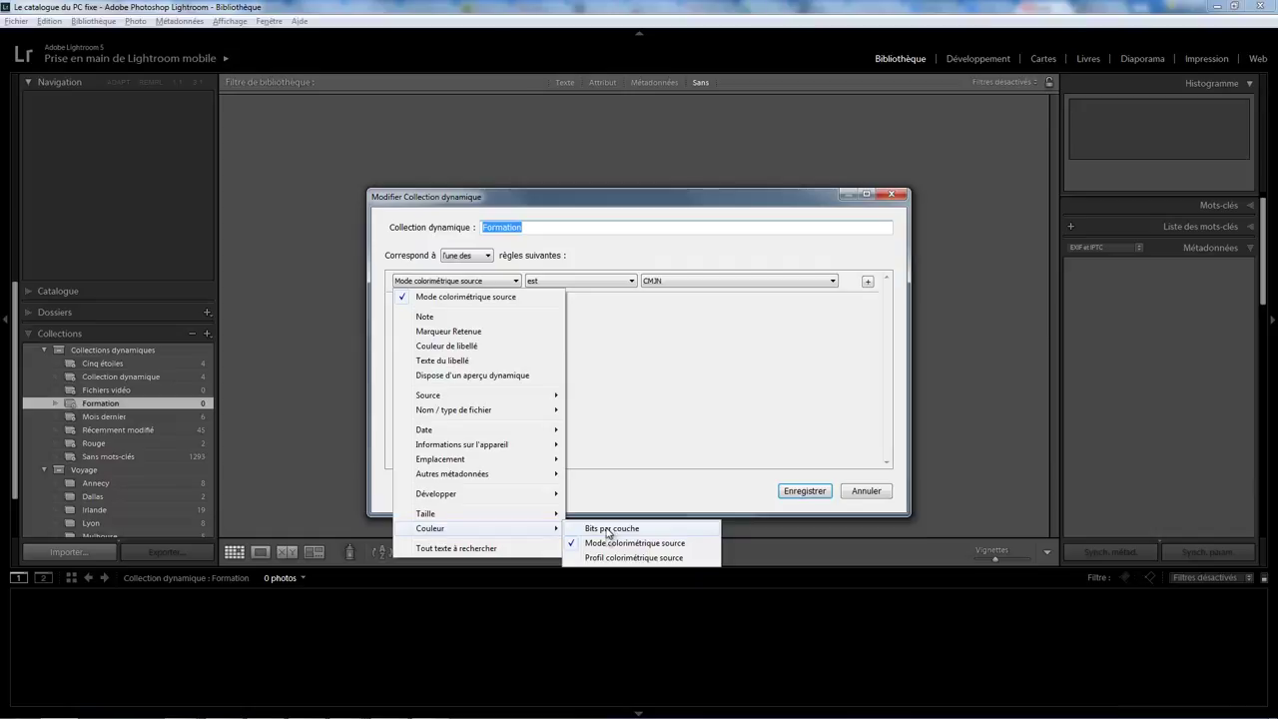
pyautogui.click(494, 549)
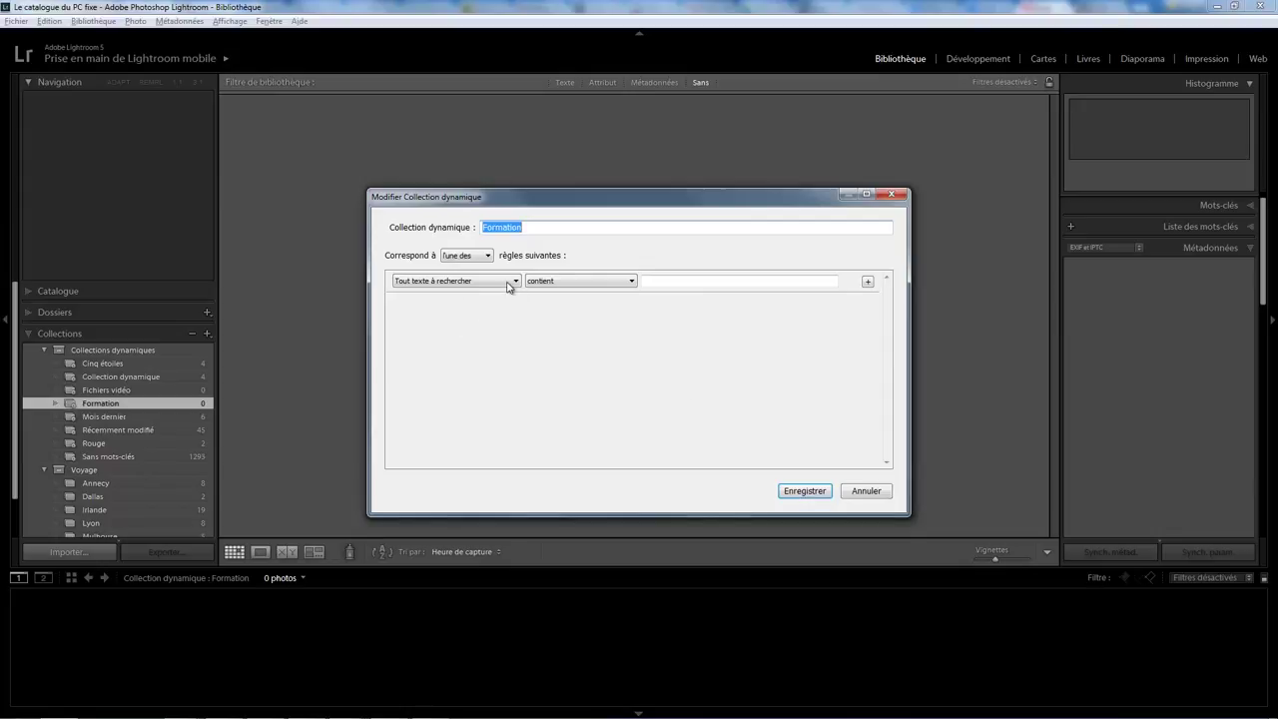
pyautogui.click(656, 283)
pyautogui.write('p')
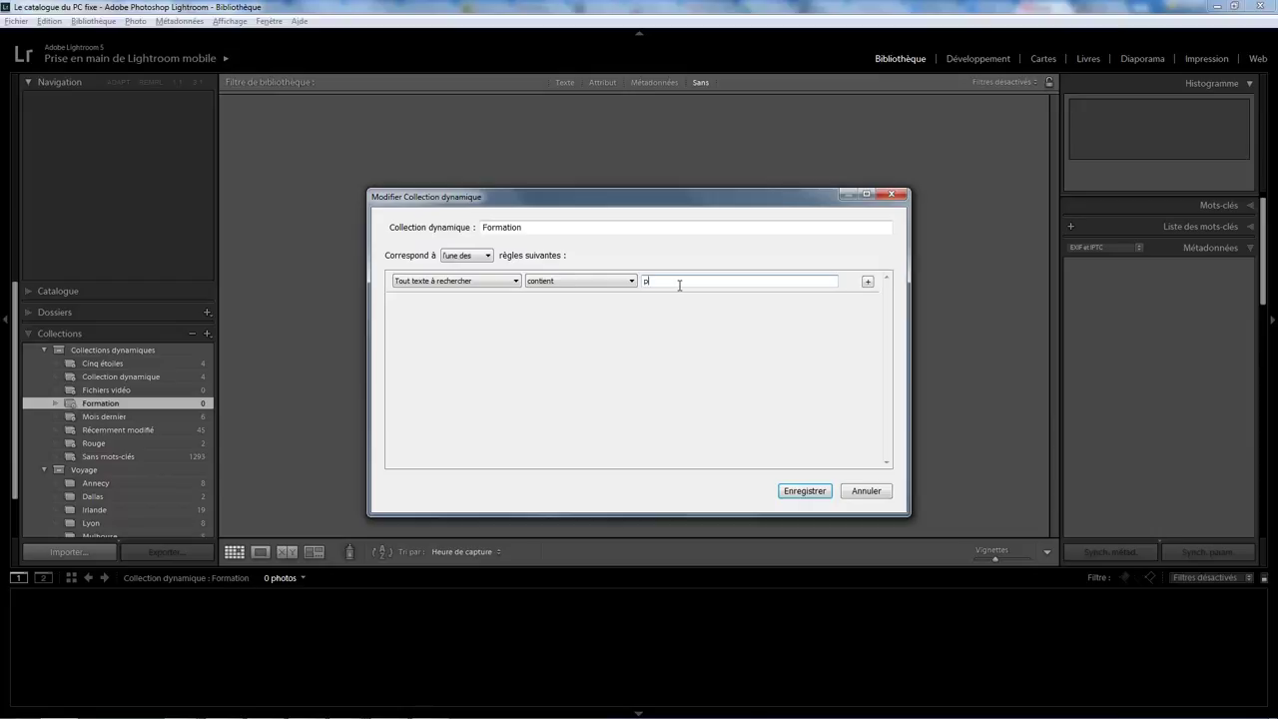
pyautogui.write('anorama')
pyautogui.click(812, 493)
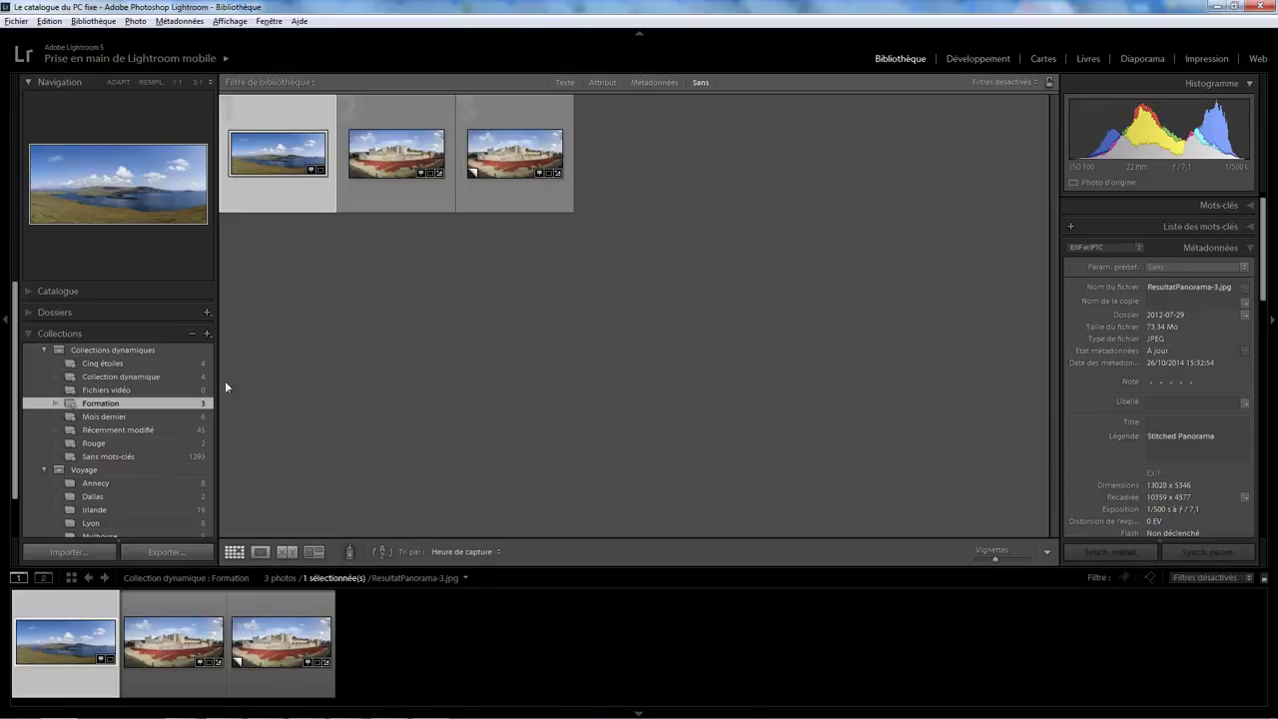
# Step: Replace the search text 'panorama' with 'Japon', giving 40 photos
pyautogui.rightClick(170, 405)
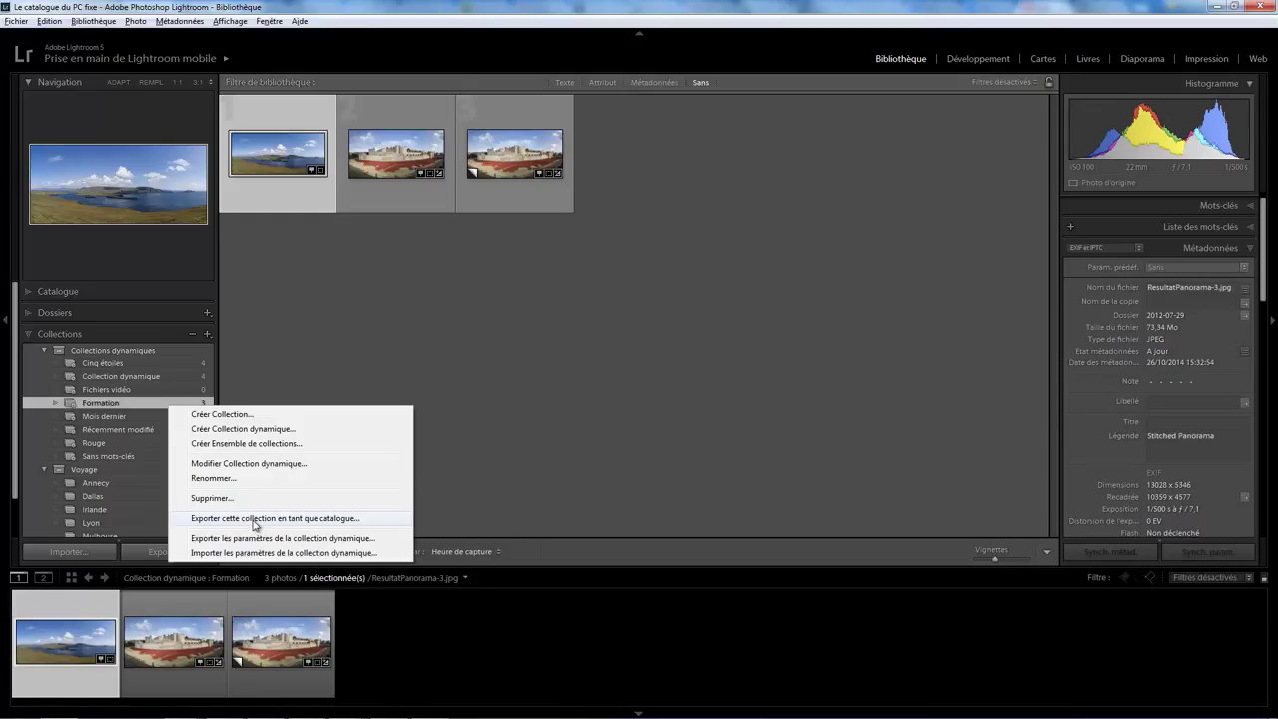
pyautogui.click(262, 464)
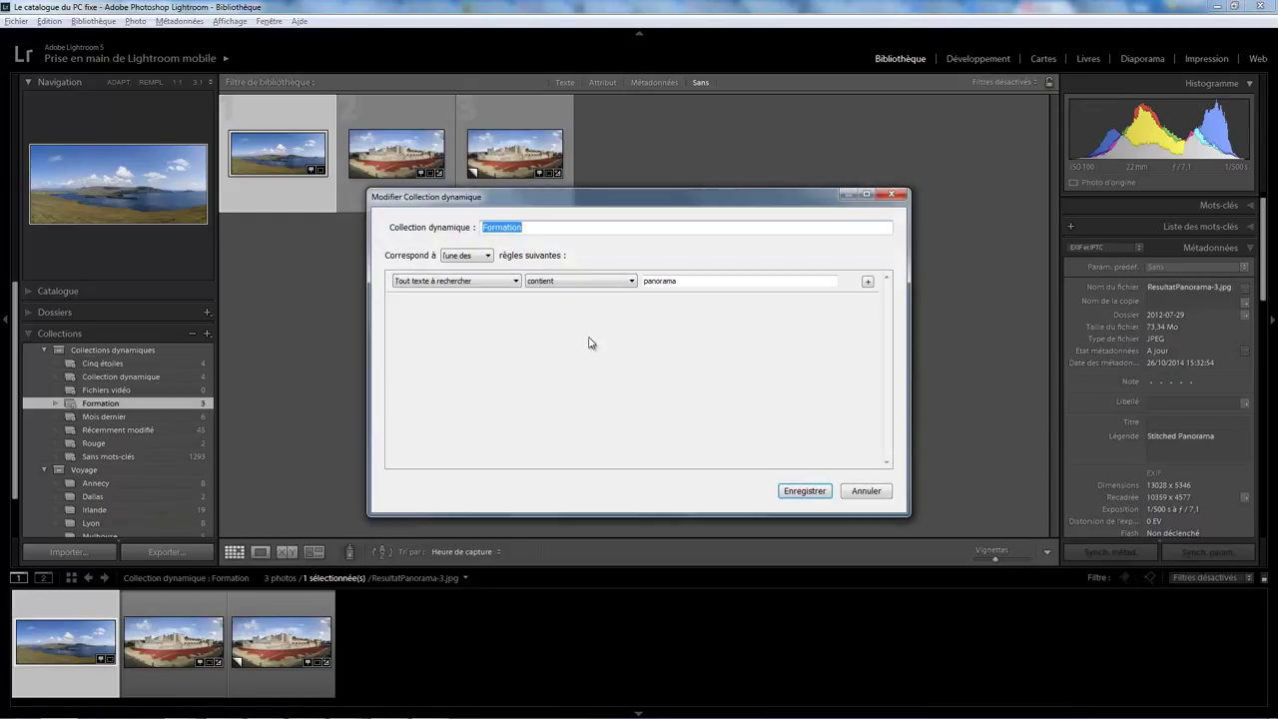
pyautogui.doubleClick(685, 281)
pyautogui.write('Japon')
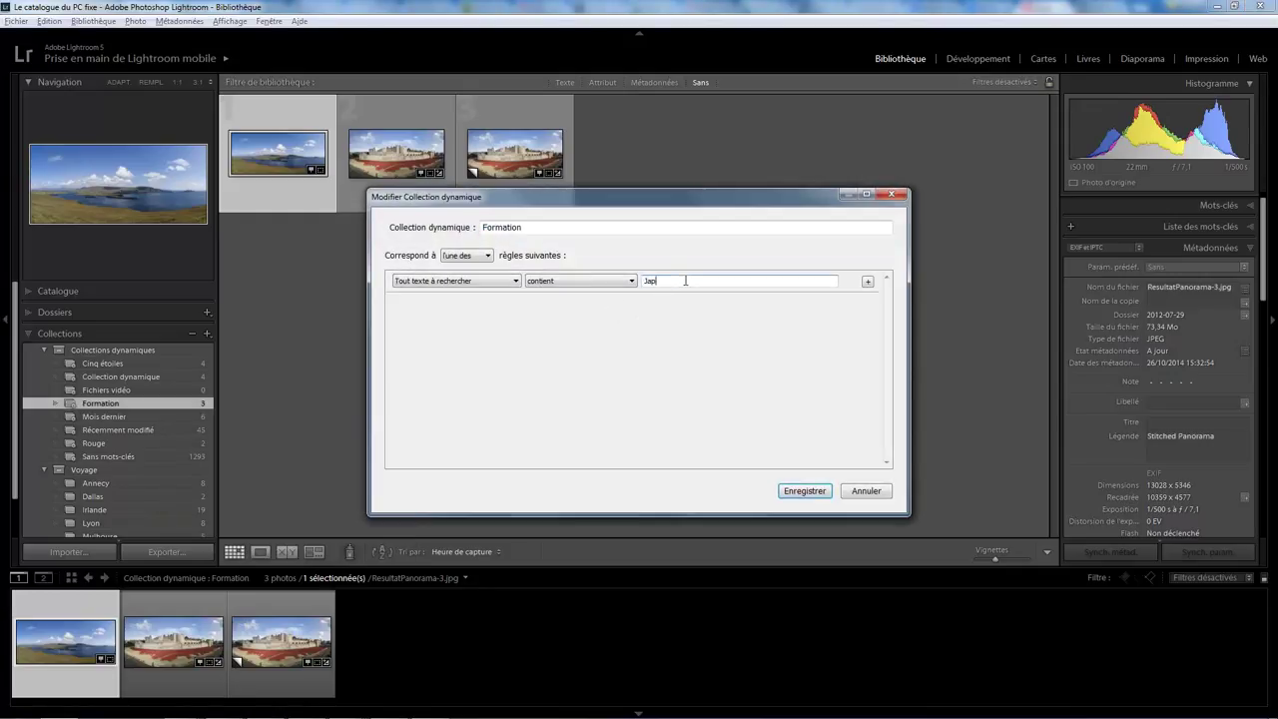
pyautogui.press('Return')
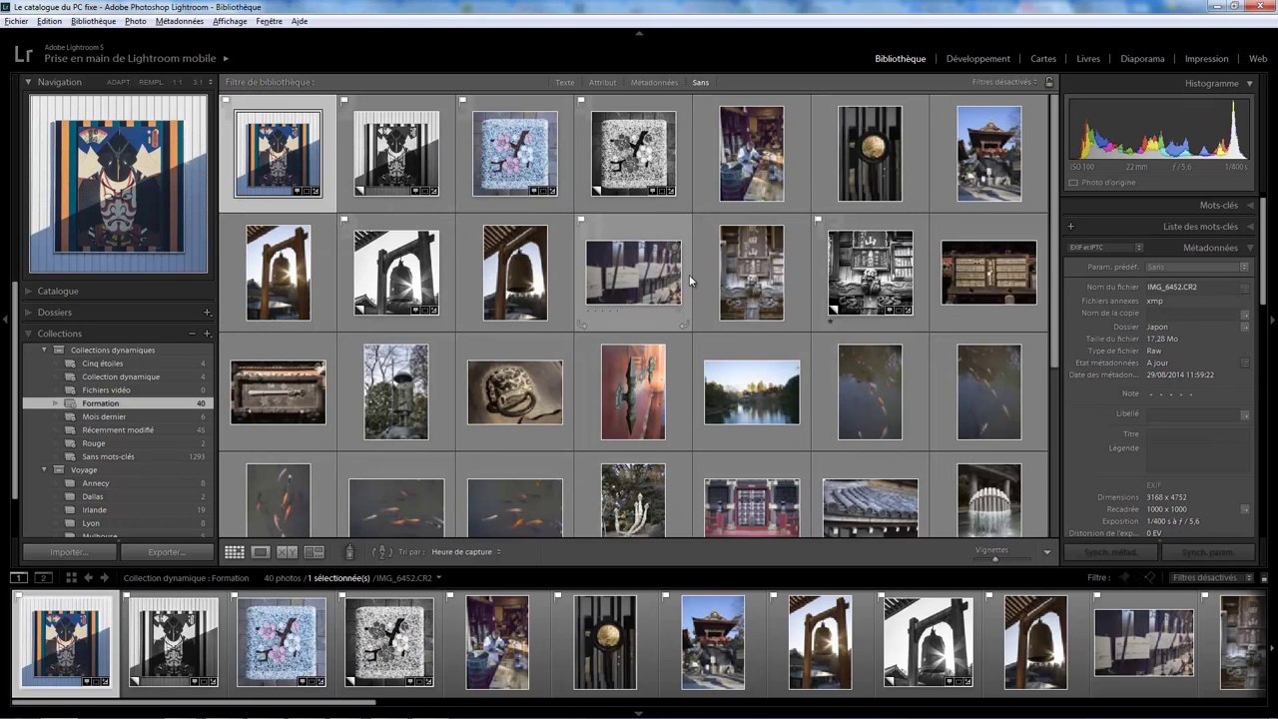
pyautogui.moveTo(1189, 326)
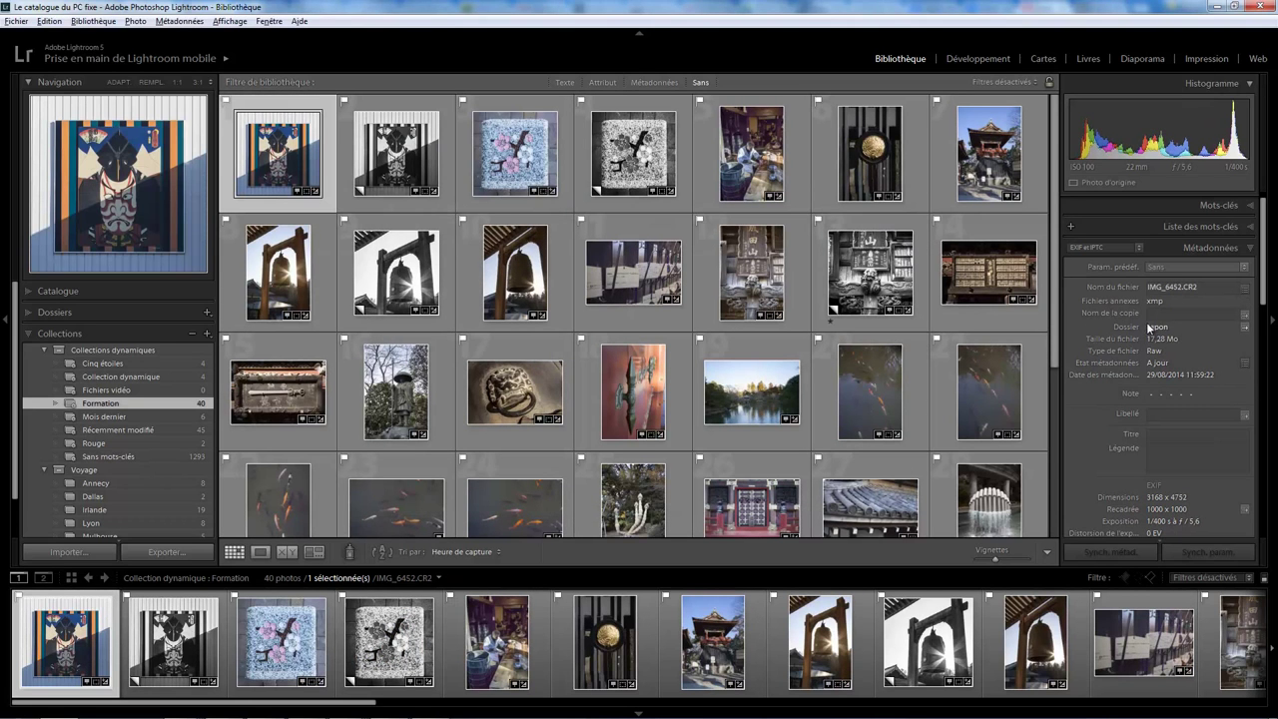
# Step: Select koi photo IMG_6568.CR2 and expand its Mots-clés keyword panel
pyautogui.click(835, 379)
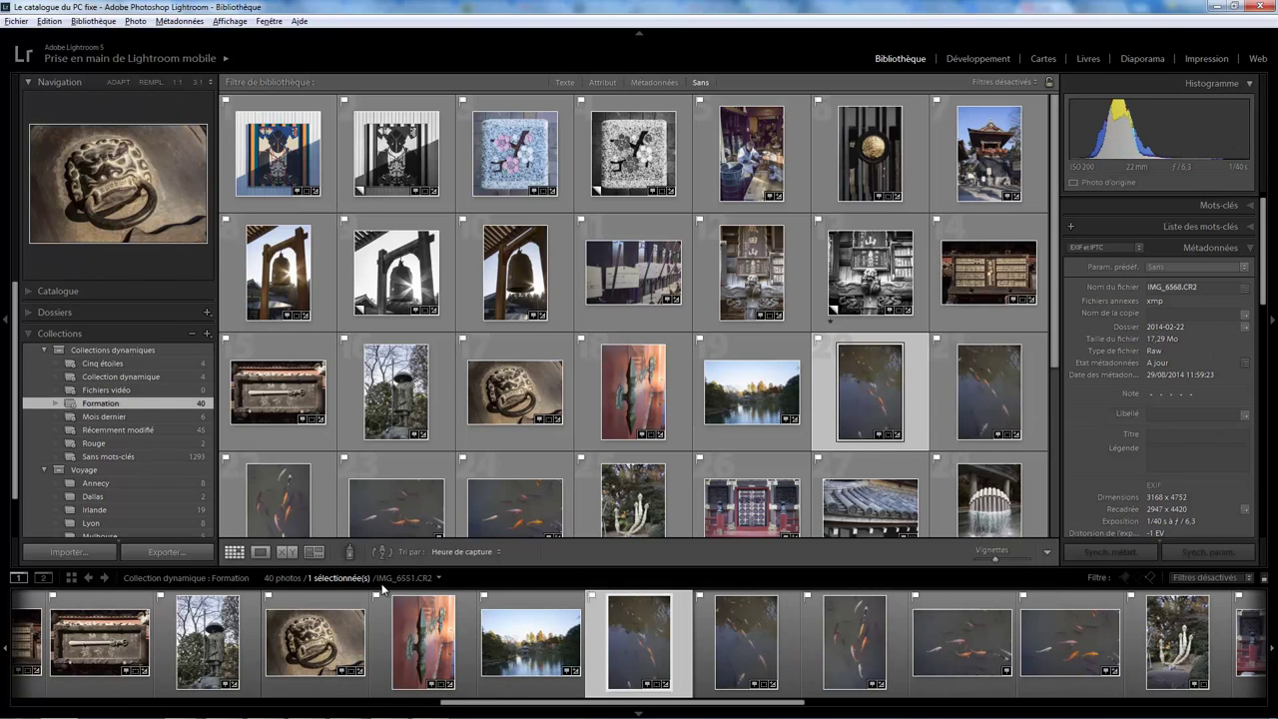
pyautogui.click(1250, 204)
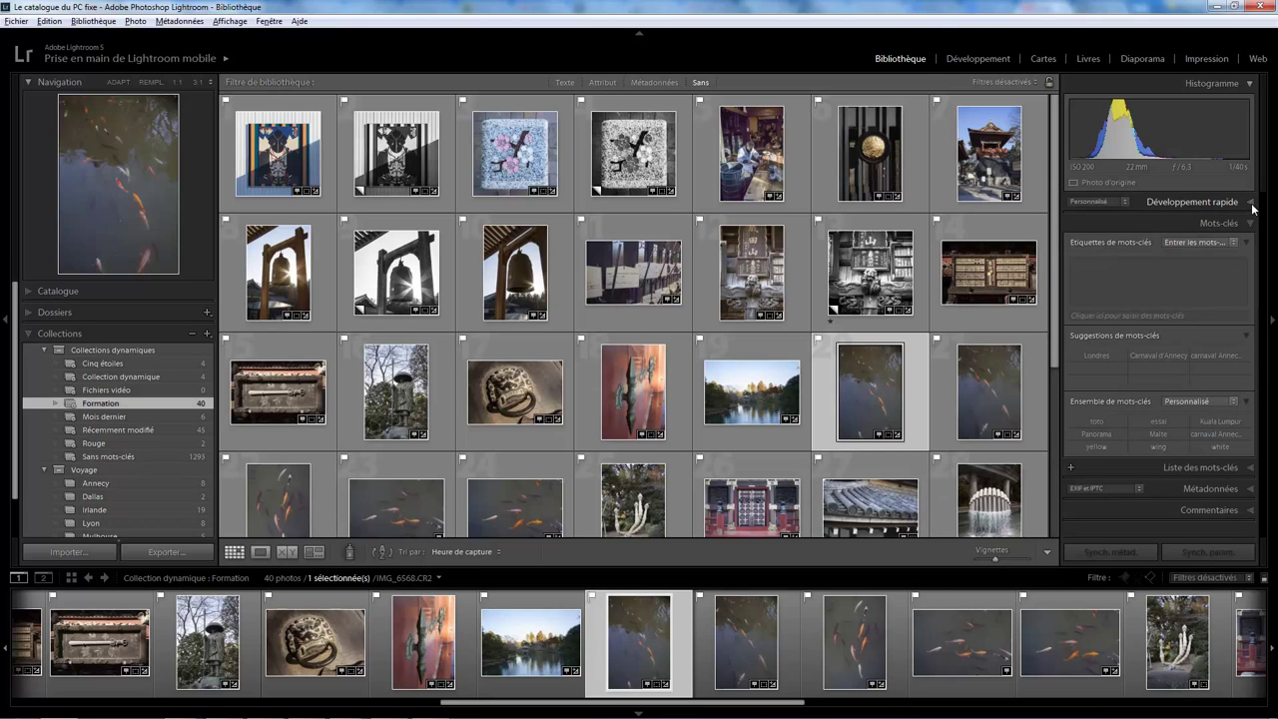
# Step: Swap Mots-clés for Métadonnées and scroll to IMG_6568.CR2's IPTC location showing country Japon
pyautogui.click(1251, 224)
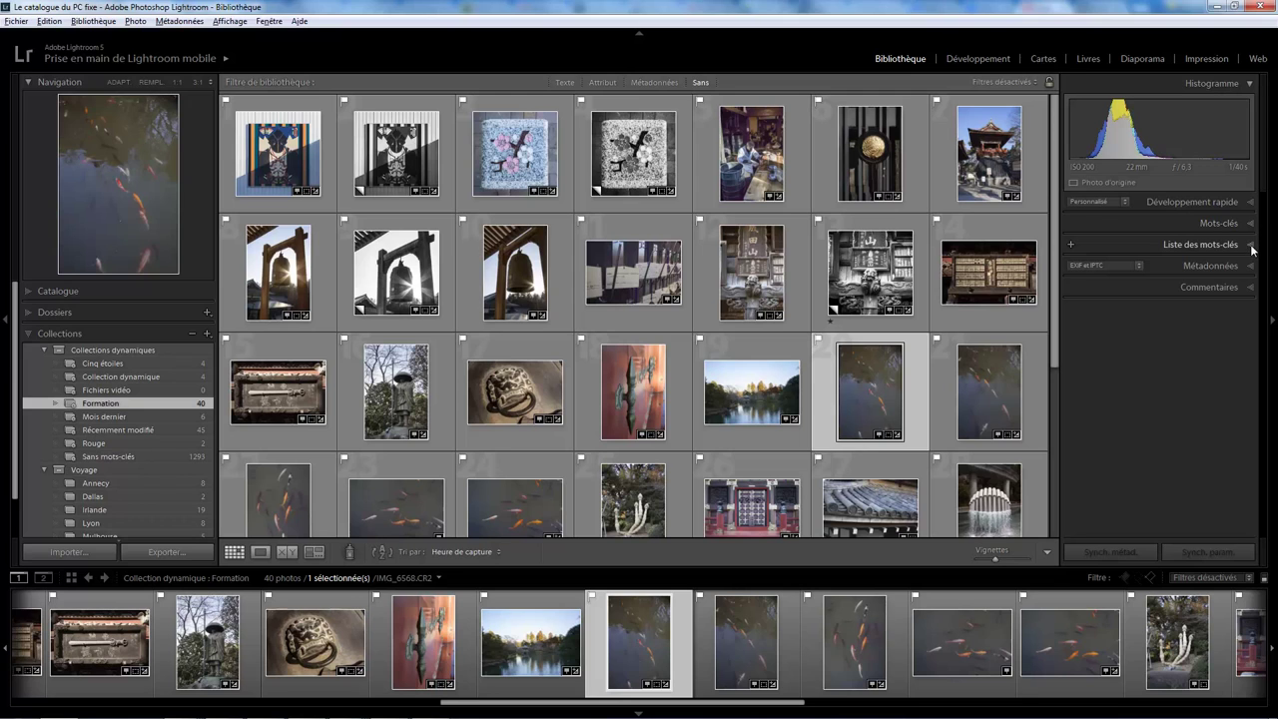
pyautogui.click(1251, 266)
pyautogui.scroll(-1, 1263, 265)
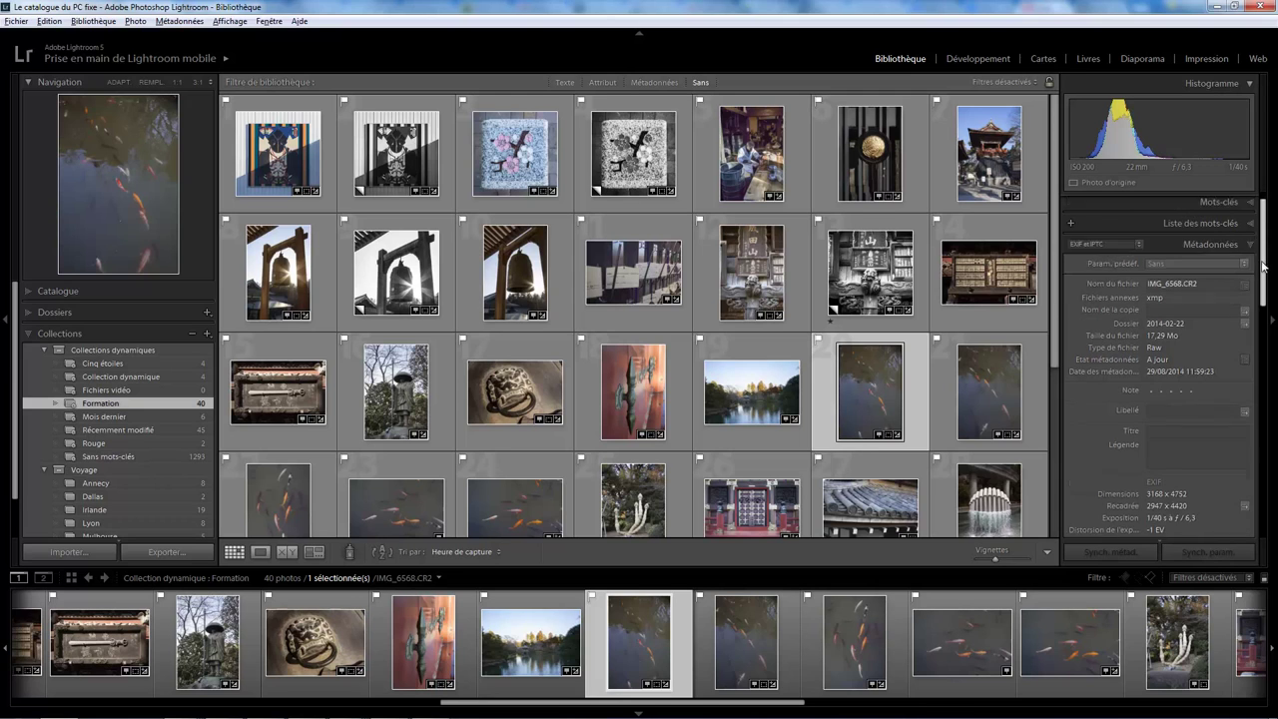
pyautogui.moveTo(1263, 265); pyautogui.dragTo(1275, 456)
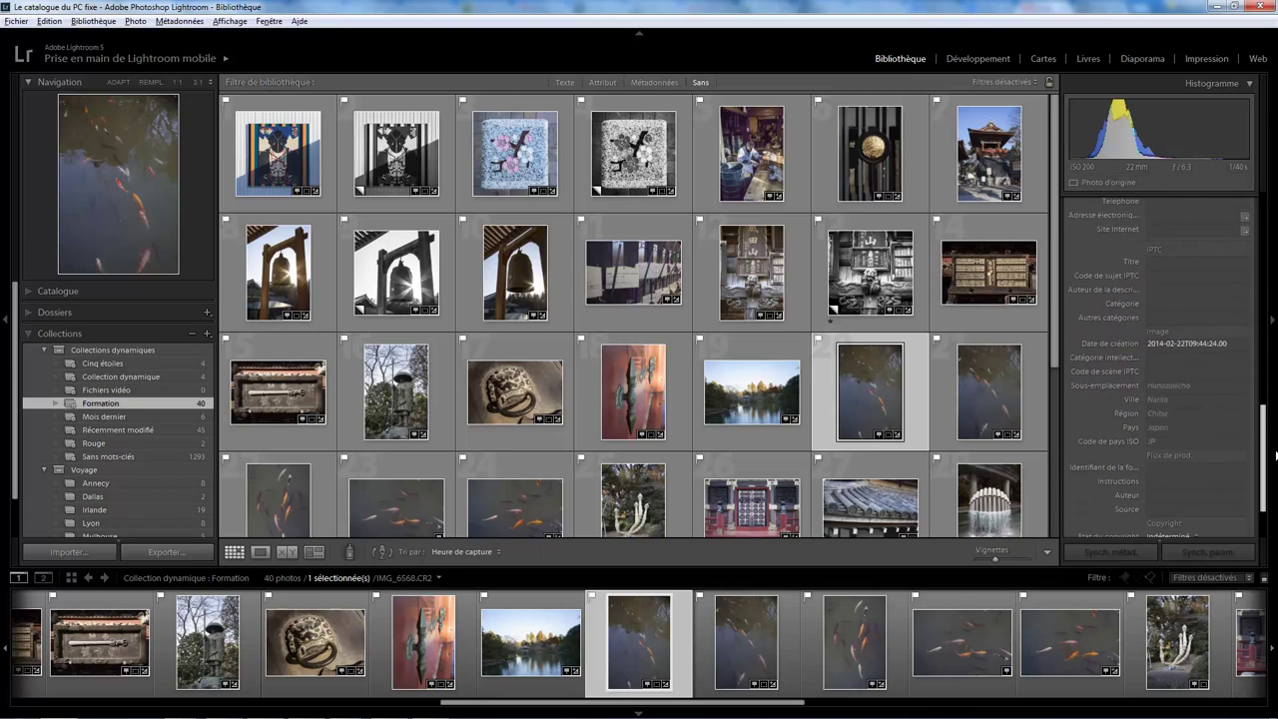